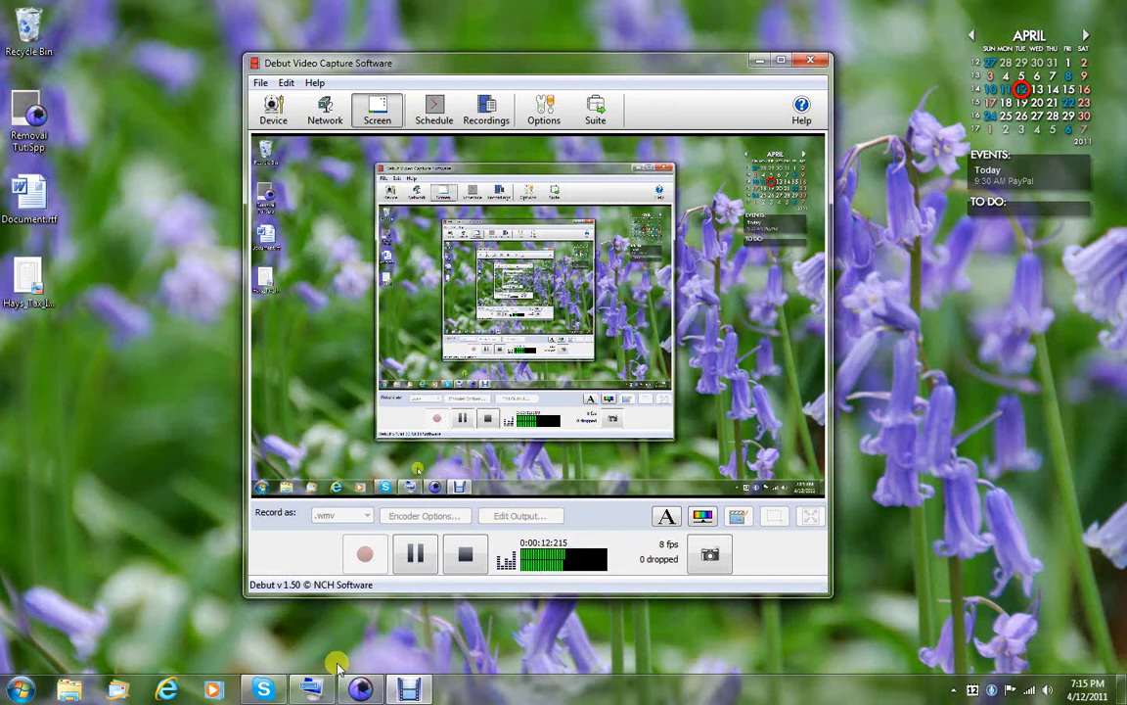
# - Switch to the Removal Tut.Spp photo in PhotoPlus X4 and outline the wooden door-frame strip beside the tall man in yellow with the Polygon Selection Tool
pyautogui.moveTo(368, 677)
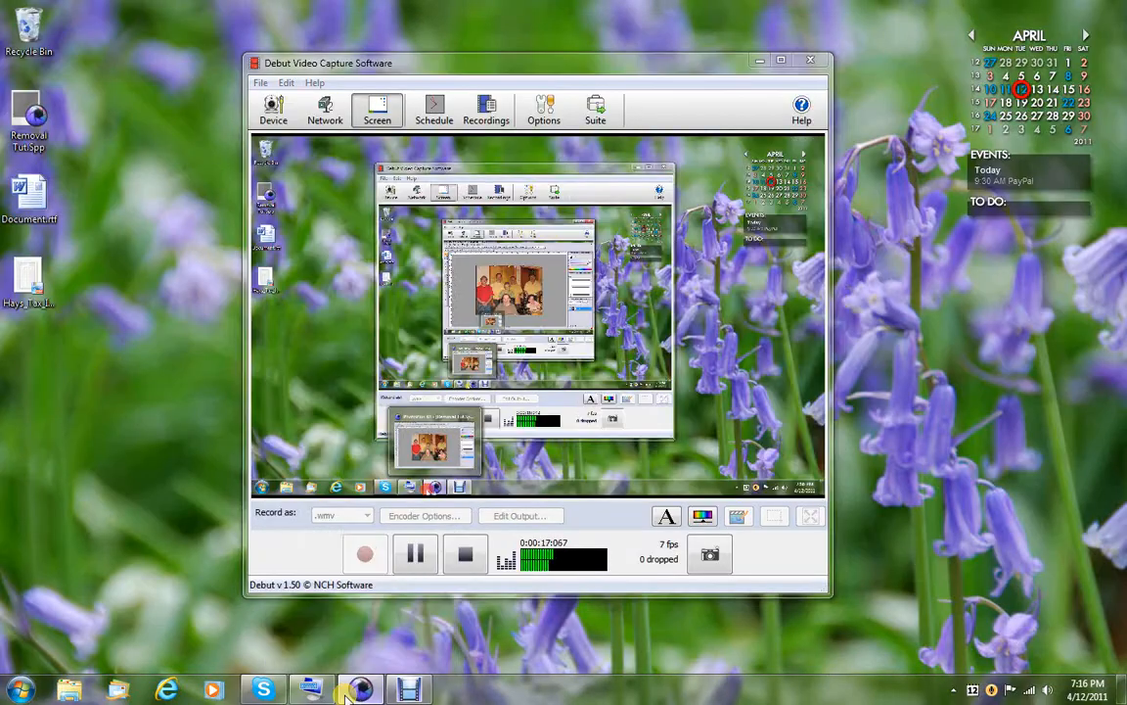
pyautogui.click(311, 624)
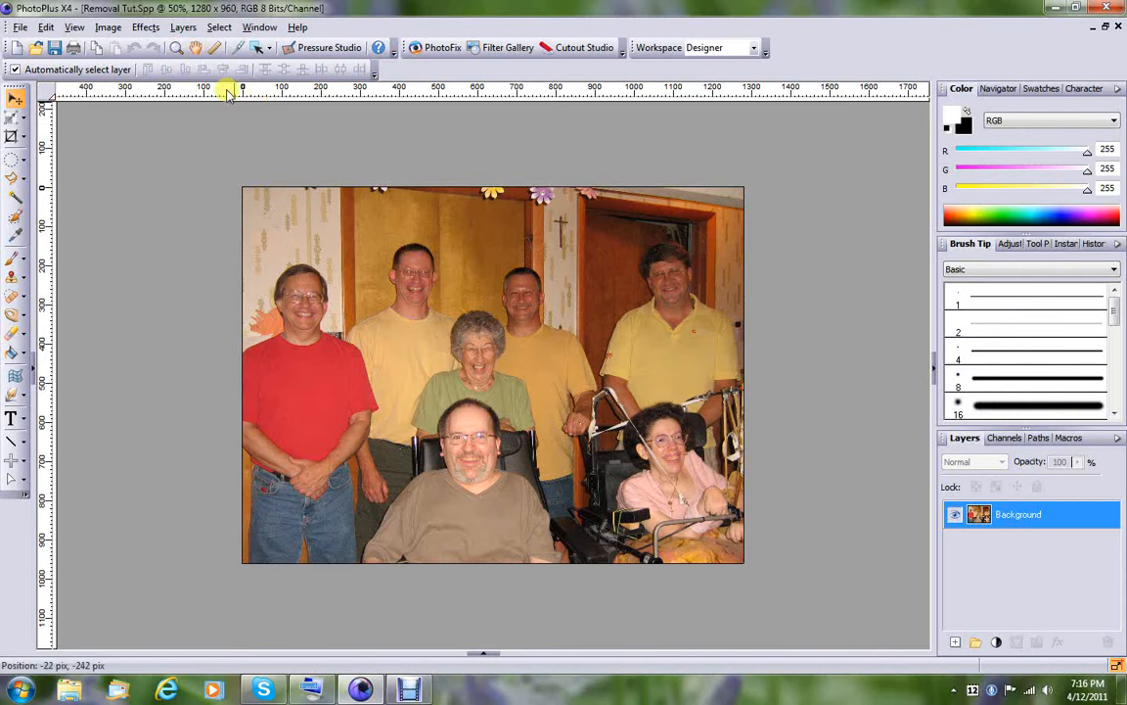
pyautogui.click(176, 47)
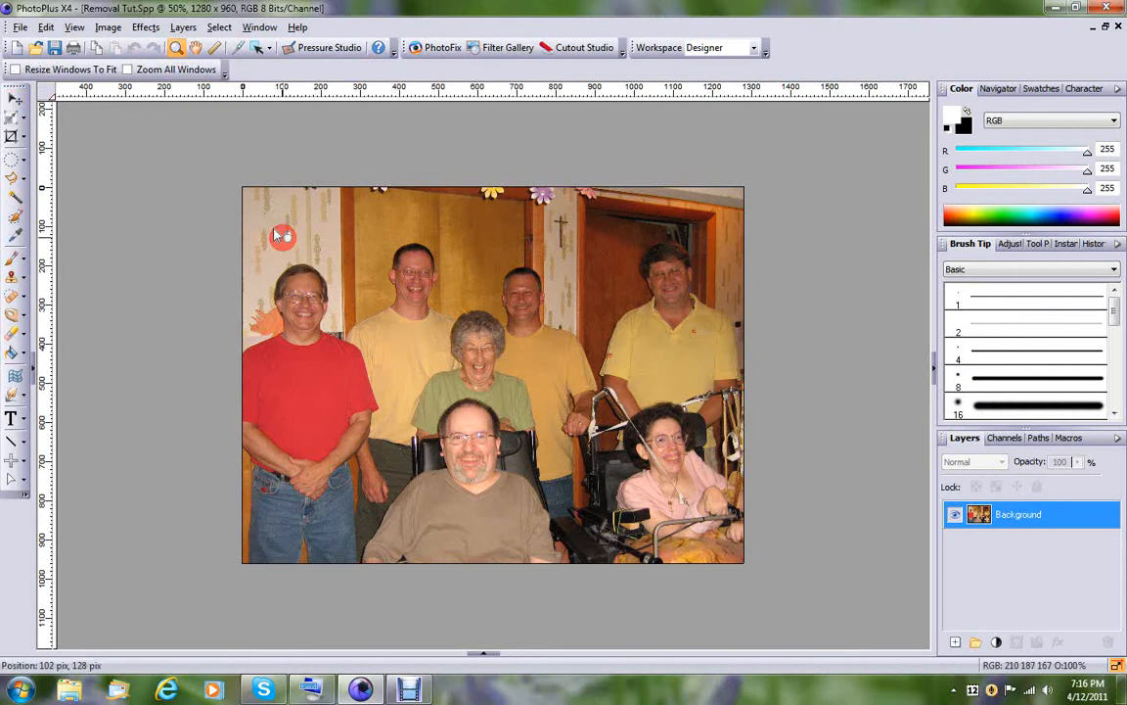
pyautogui.moveTo(279, 235); pyautogui.dragTo(421, 372)
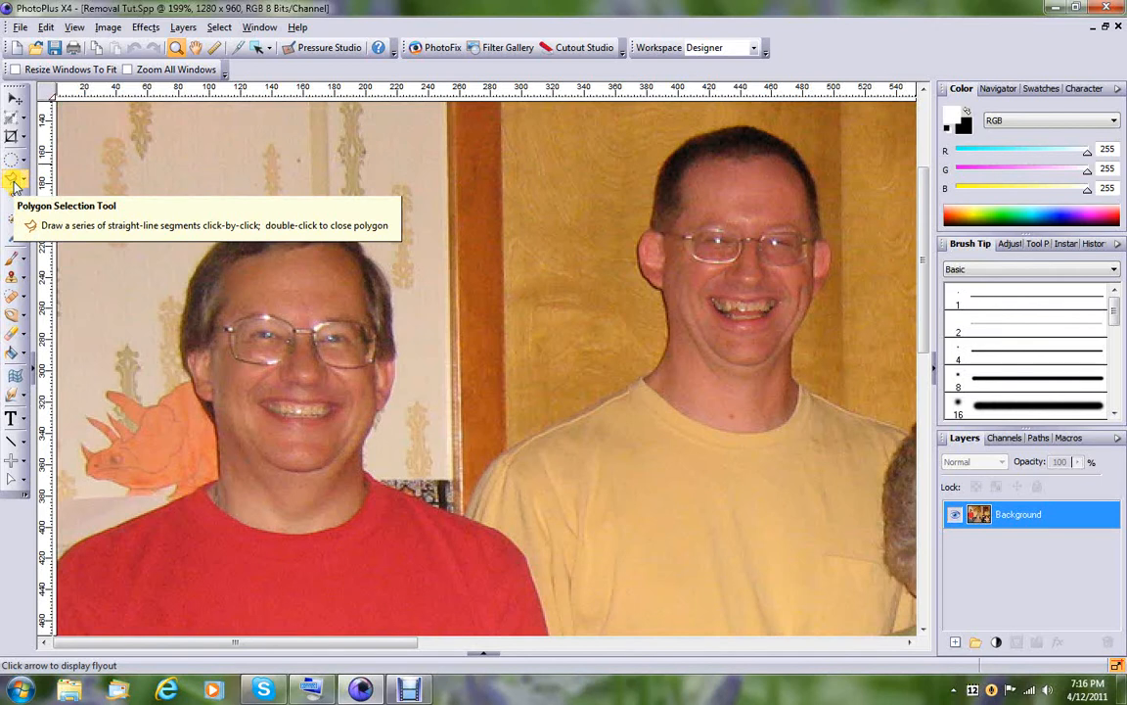
pyautogui.click(14, 183)
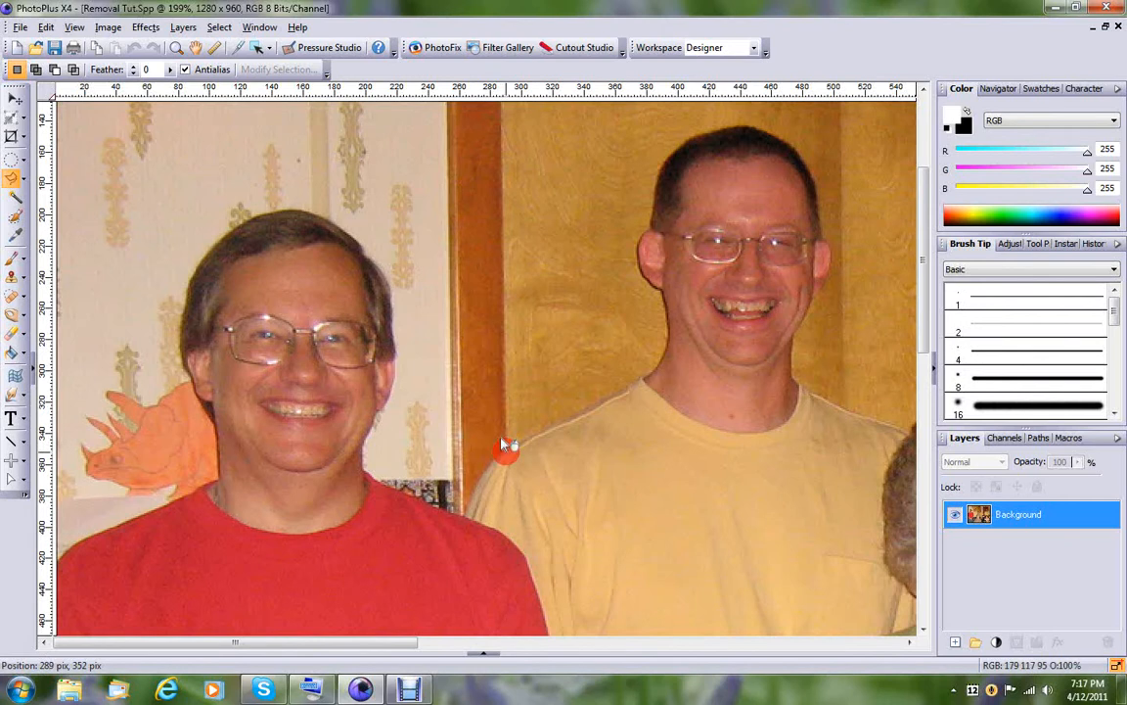
pyautogui.click(445, 215)
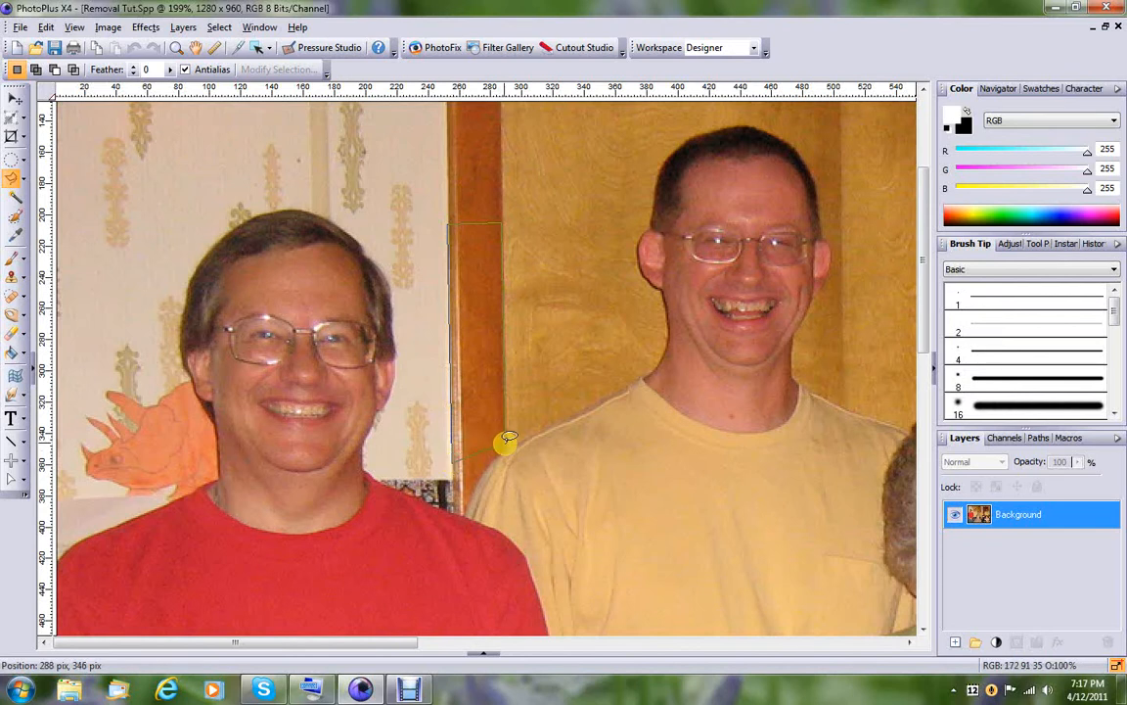
pyautogui.doubleClick(507, 450)
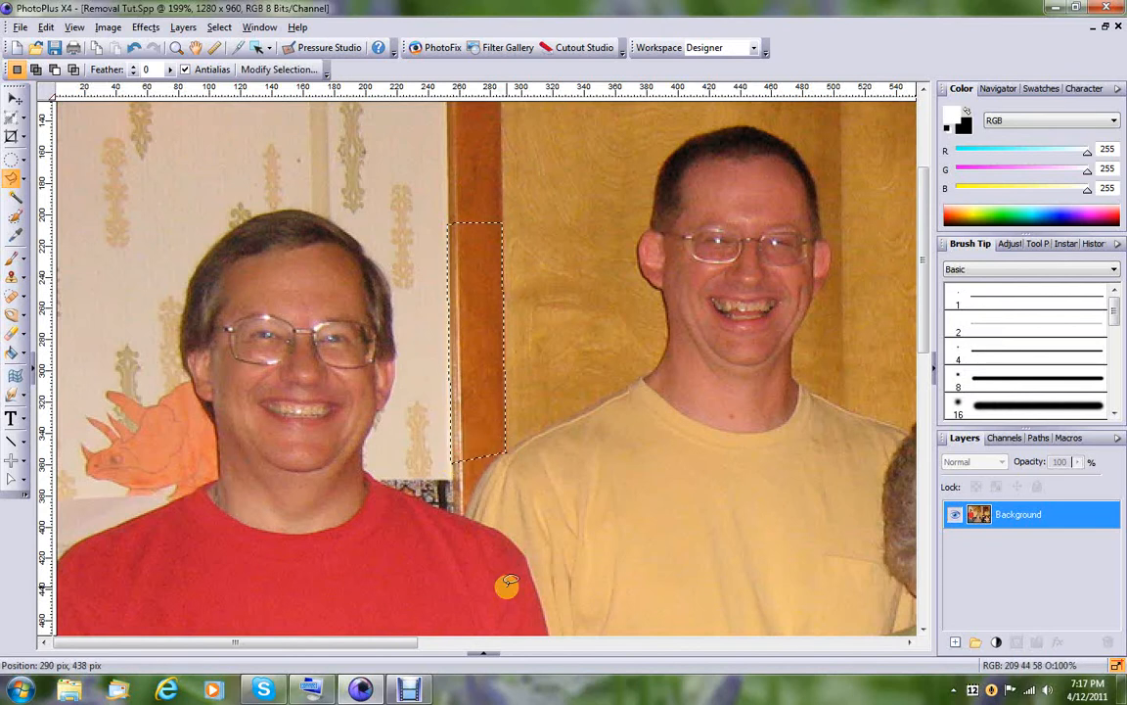
# - Copy the selected door-frame strip to a new layer and clear the selection
pyautogui.click(219, 26)
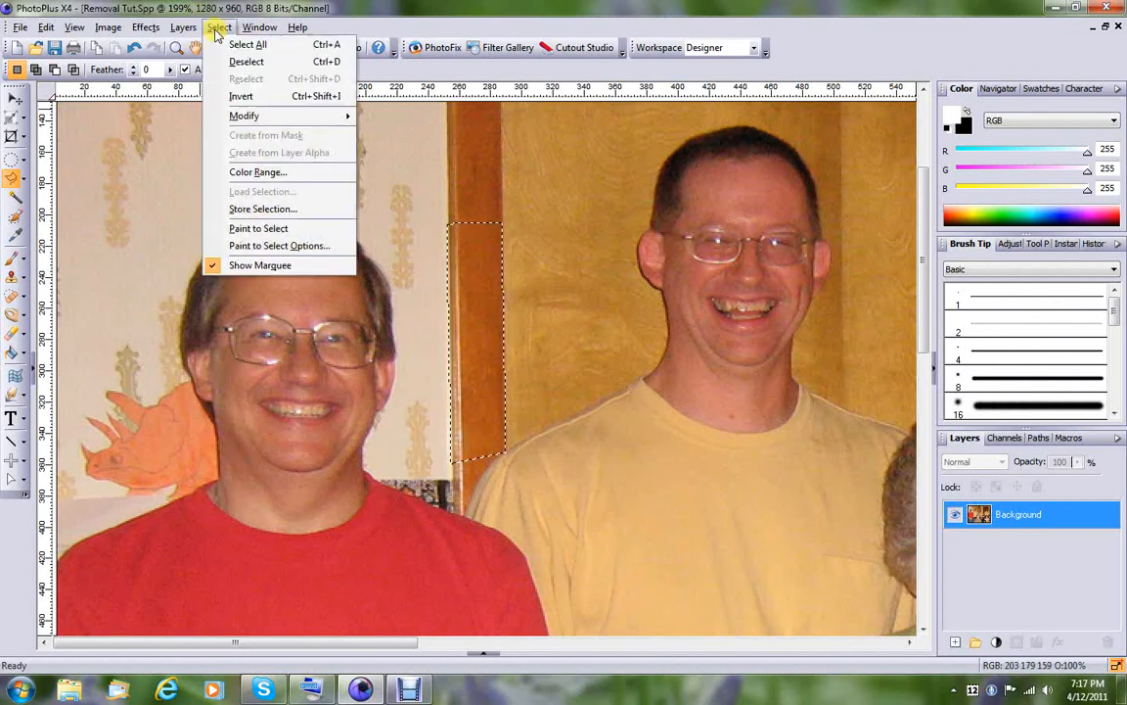
pyautogui.moveTo(184, 29)
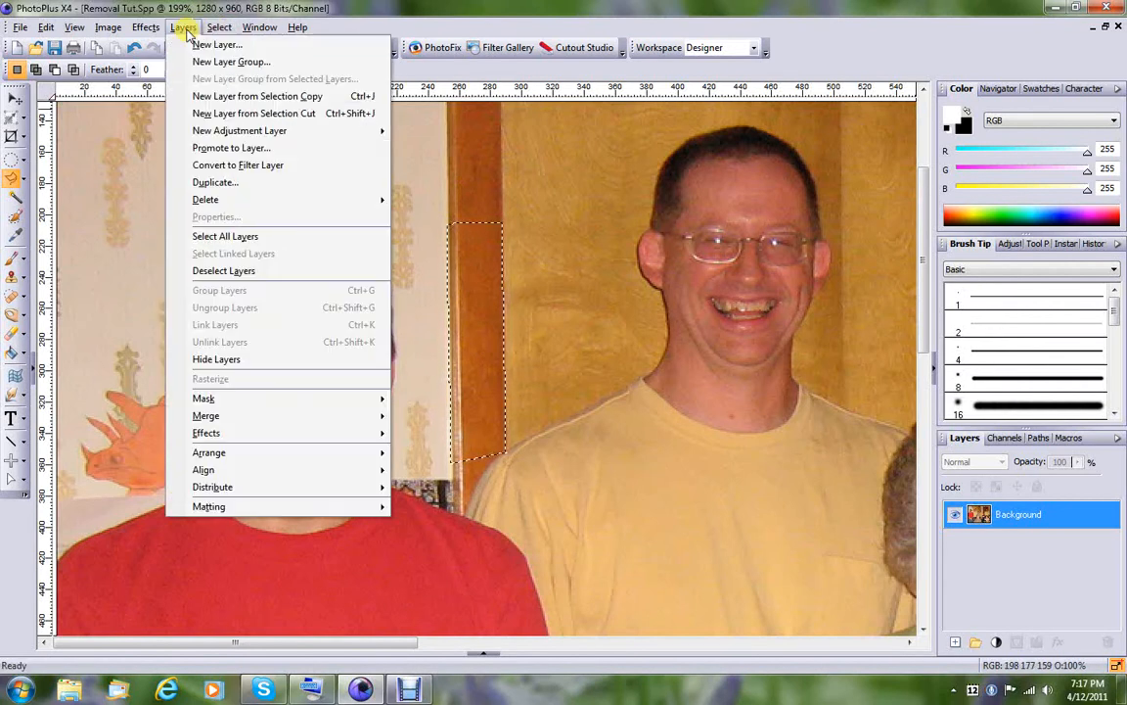
pyautogui.click(267, 98)
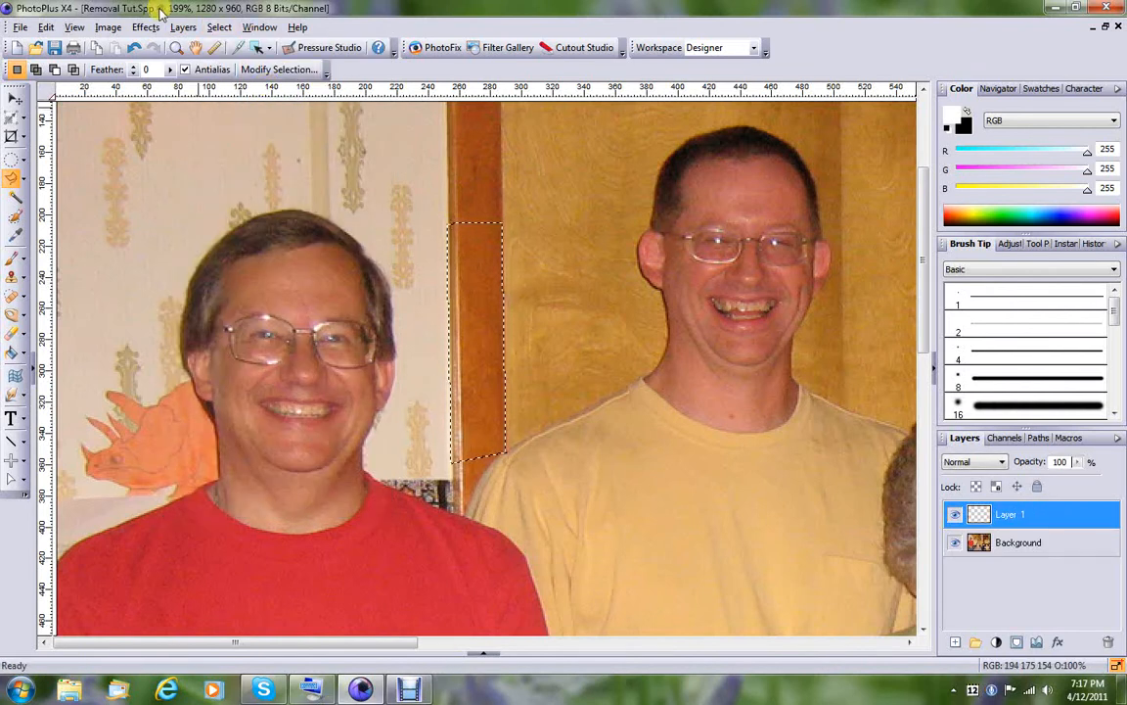
pyautogui.click(14, 99)
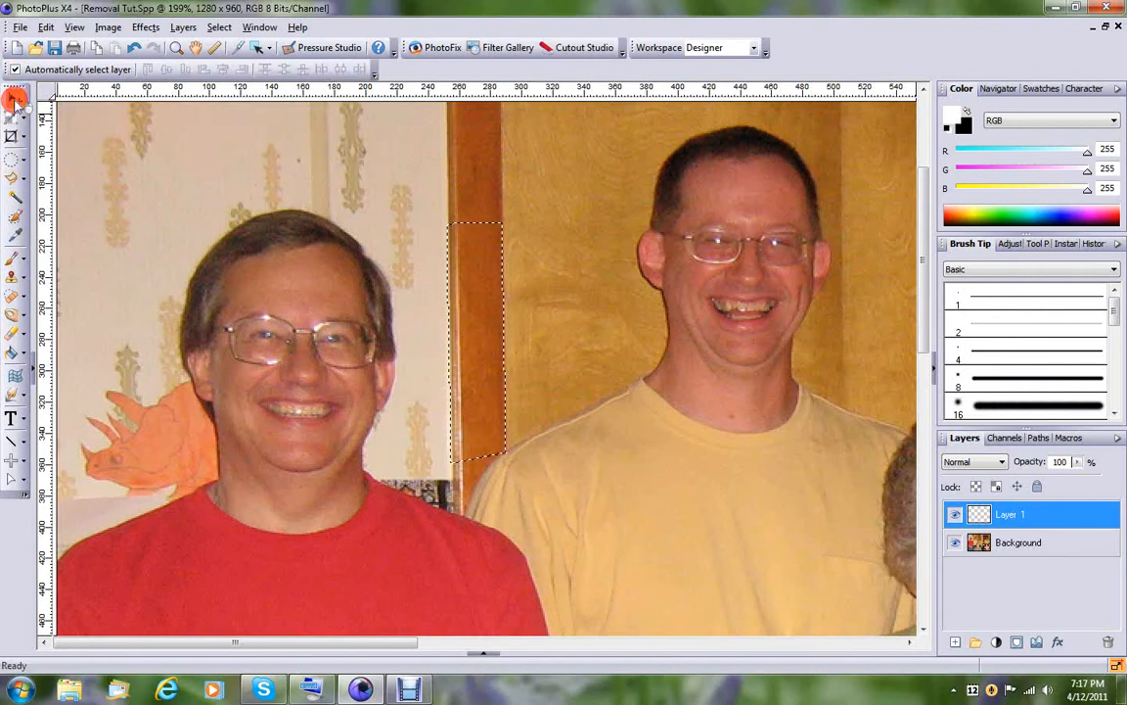
pyautogui.click(219, 28)
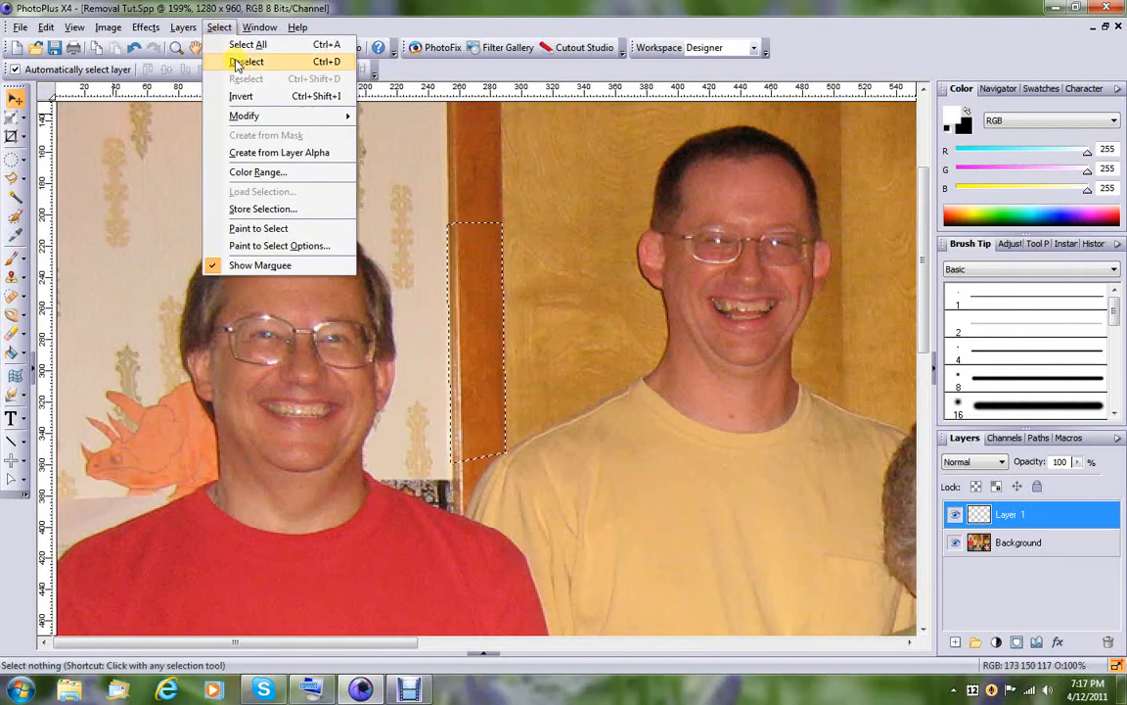
pyautogui.click(235, 62)
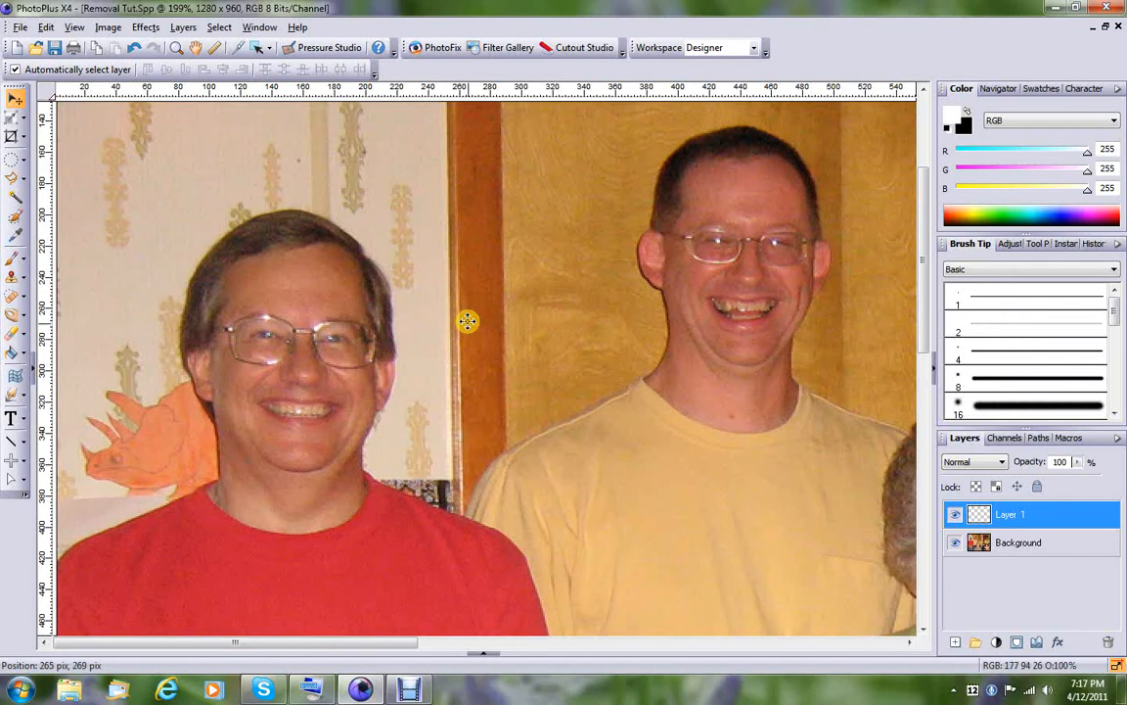
# - Move the copied strip straight down along the door frame, covering the yellow sleeve edge and overlapping the red shirt's shoulder
pyautogui.moveTo(467, 308); pyautogui.dragTo(473, 414)
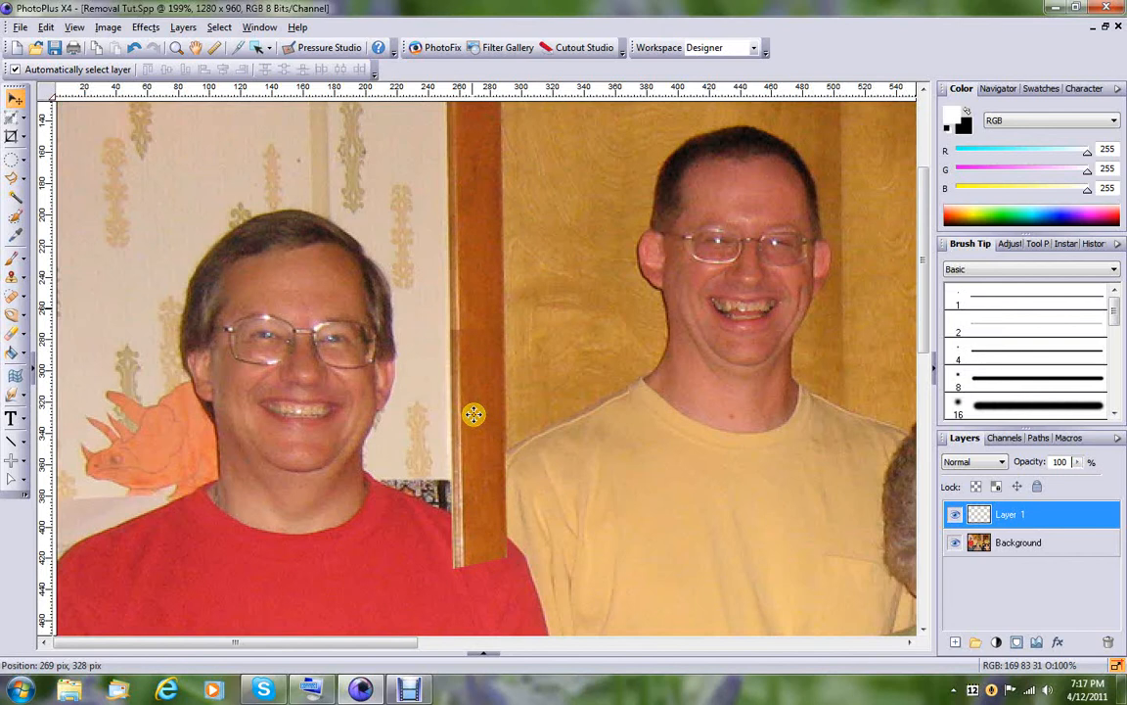
pyautogui.moveTo(474, 409); pyautogui.dragTo(475, 404)
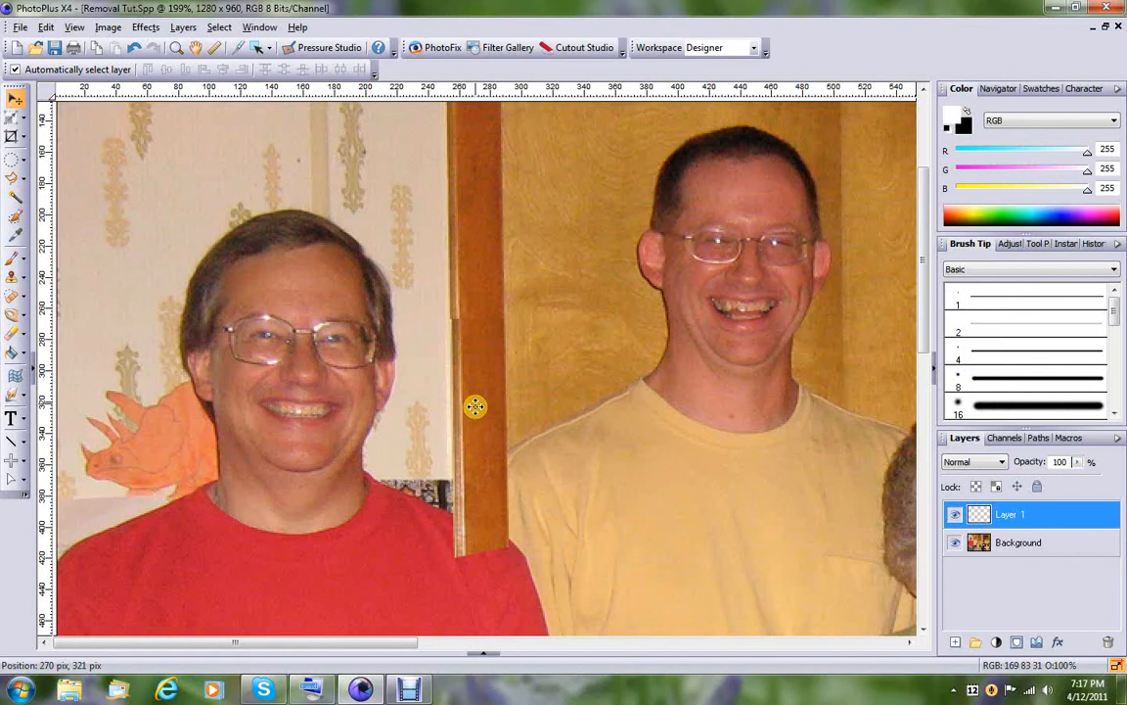
pyautogui.moveTo(473, 426); pyautogui.dragTo(471, 420)
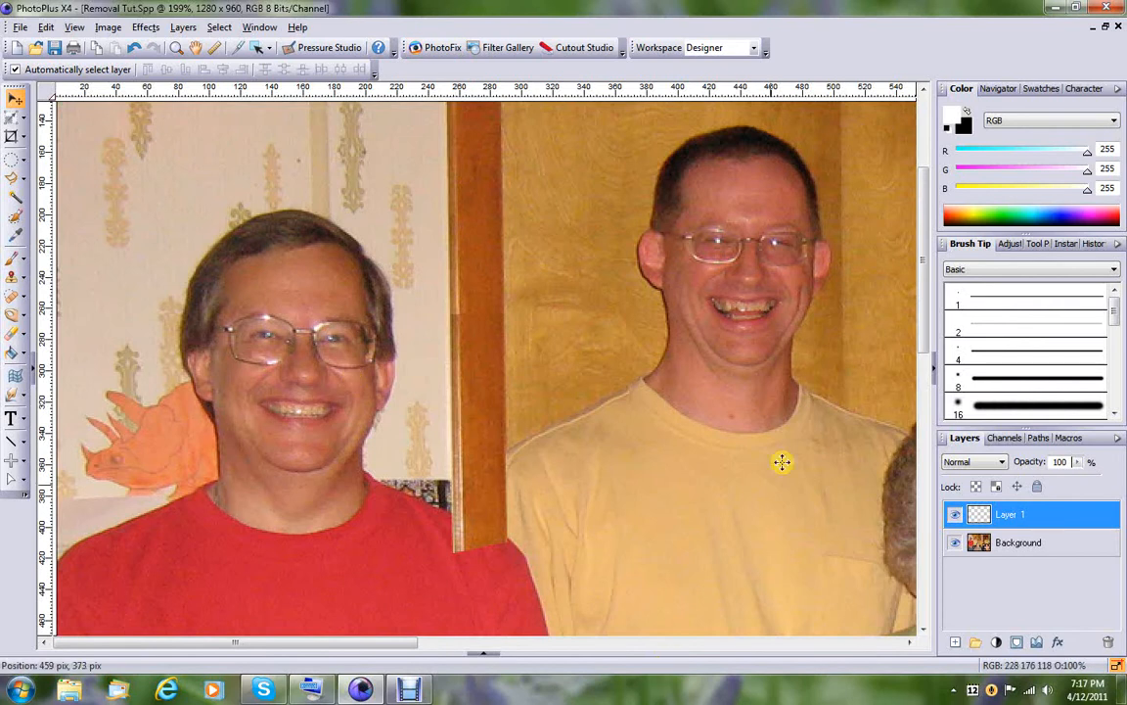
# - Hide Layer 1, make the Background layer active and clear the stray Magic Wand selection
pyautogui.moveTo(924, 223); pyautogui.dragTo(928, 292)
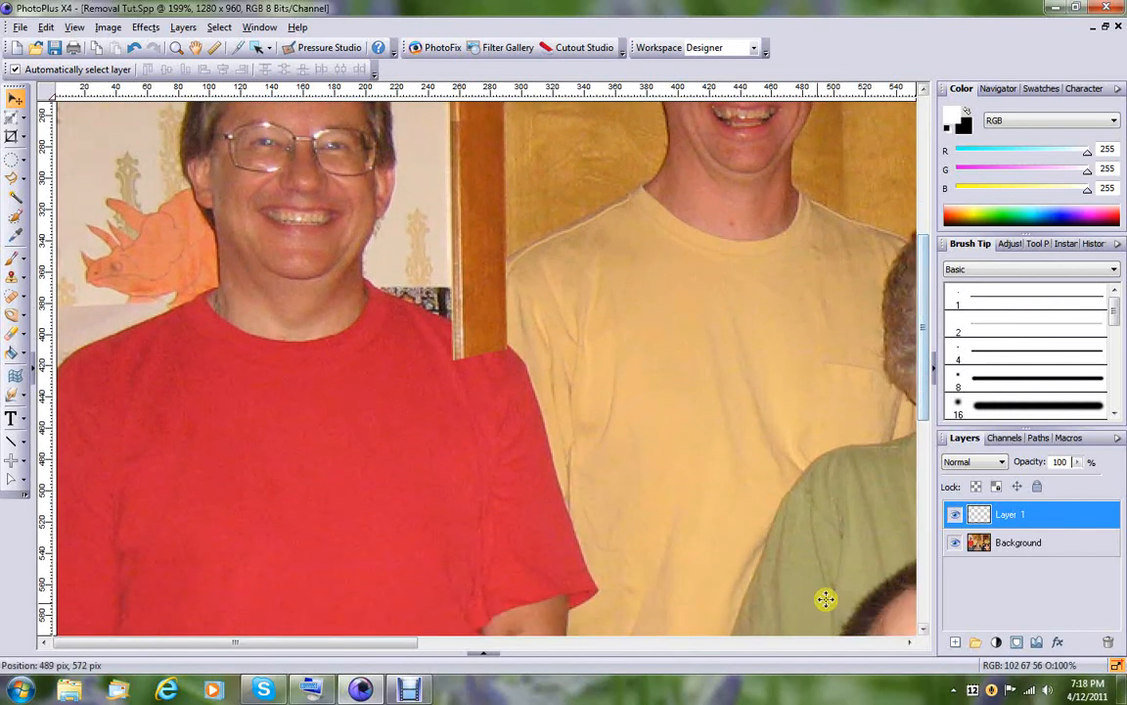
pyautogui.click(956, 514)
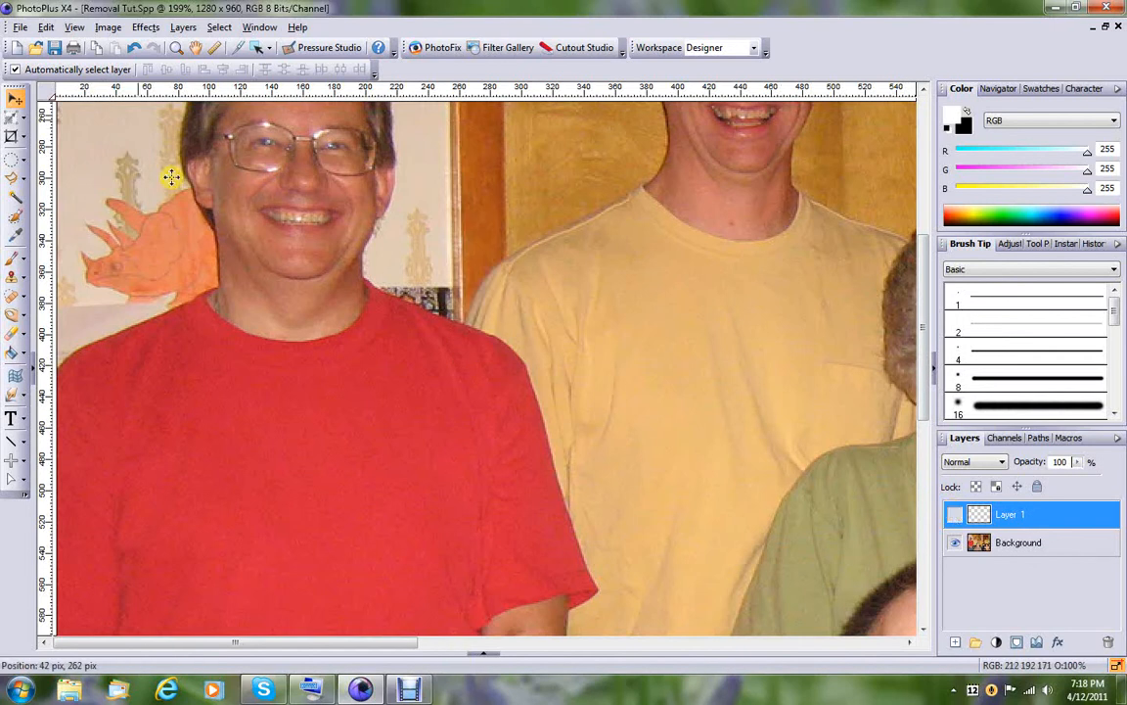
pyautogui.click(14, 201)
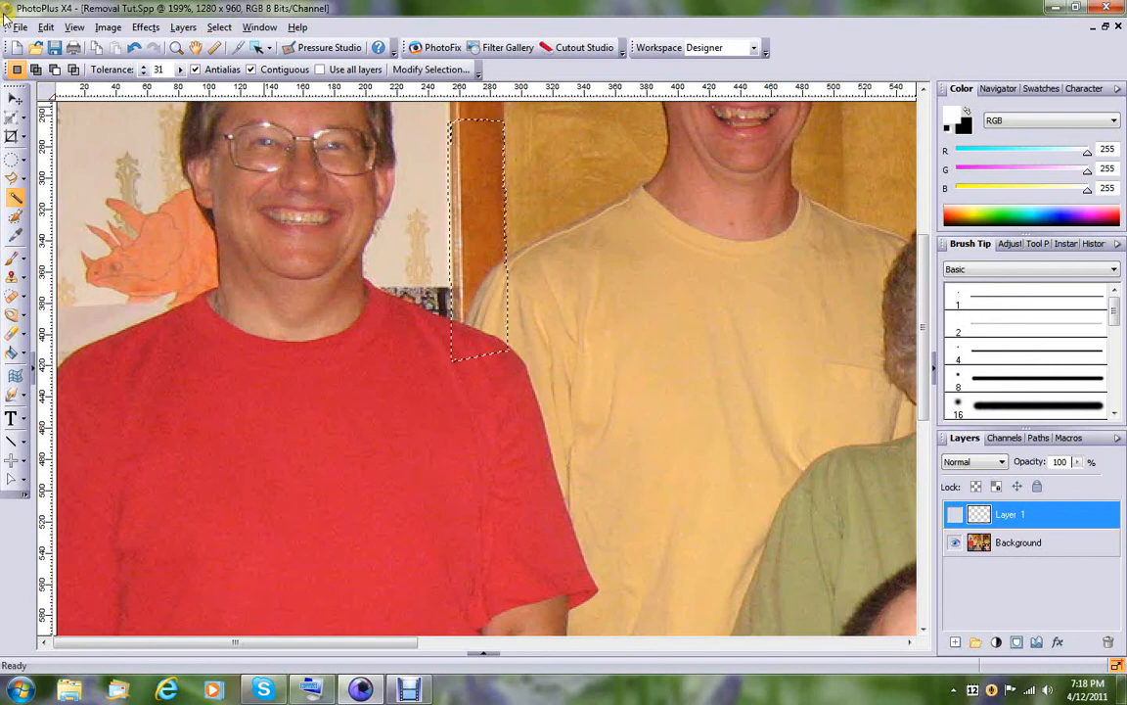
pyautogui.click(1003, 542)
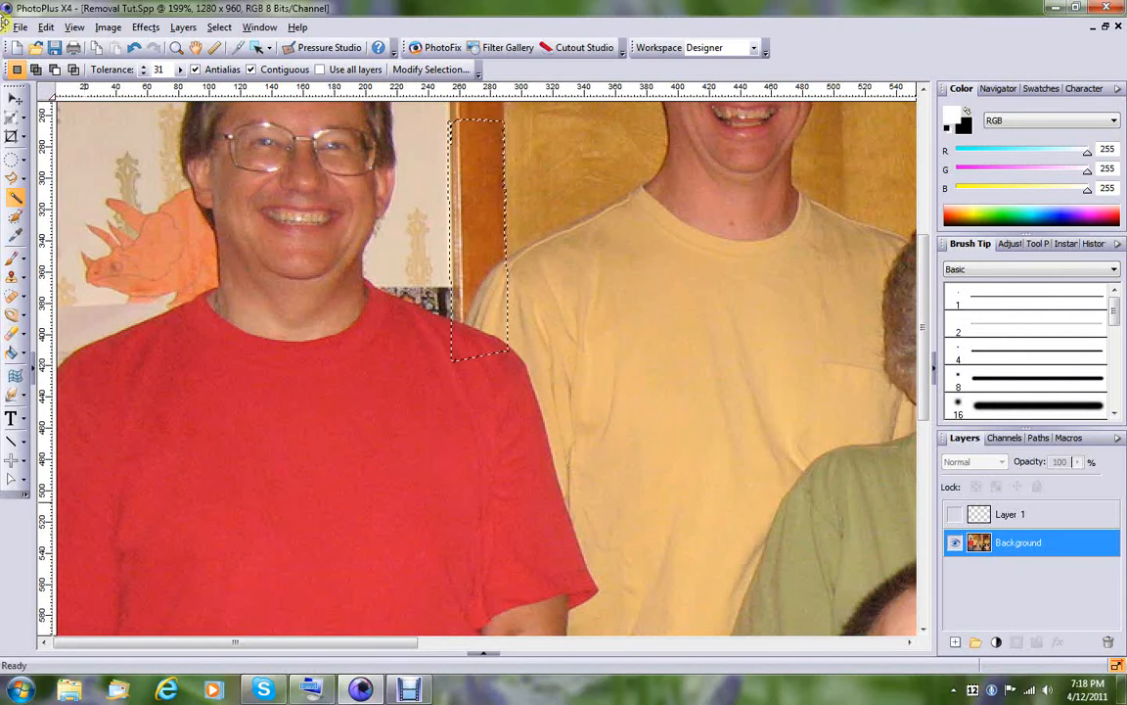
pyautogui.click(232, 33)
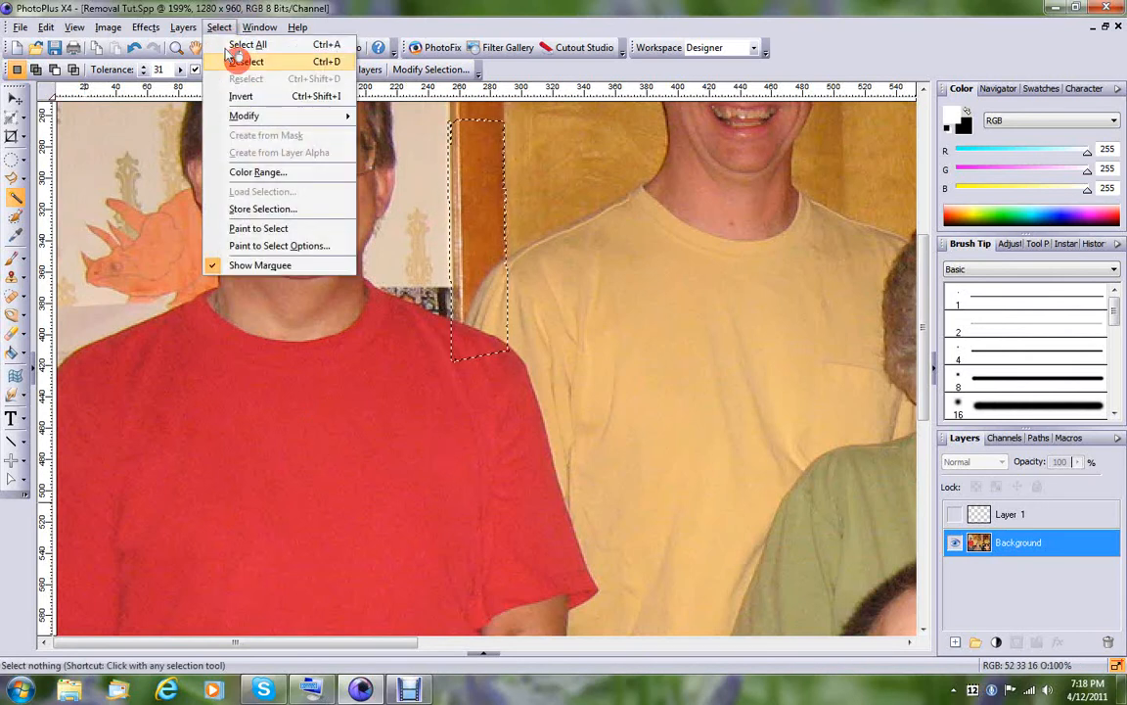
pyautogui.click(235, 59)
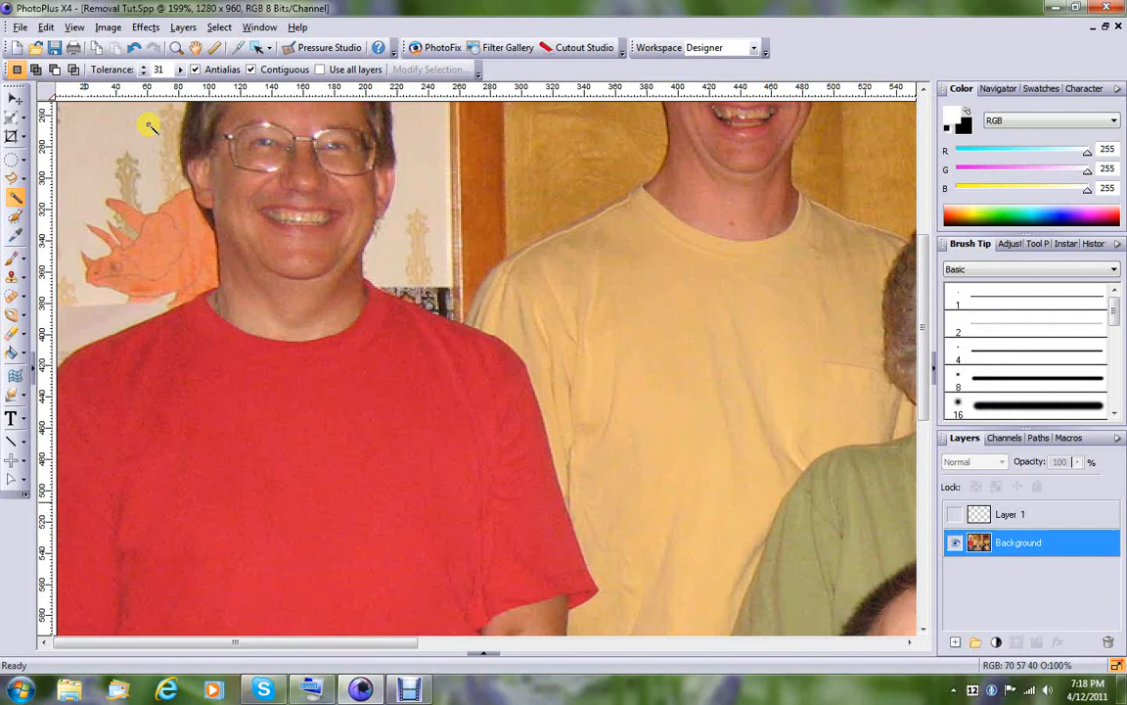
# - Select the whole red shirt with the Magic Wand, adding the missed area at the shoulder edge
pyautogui.click(287, 446)
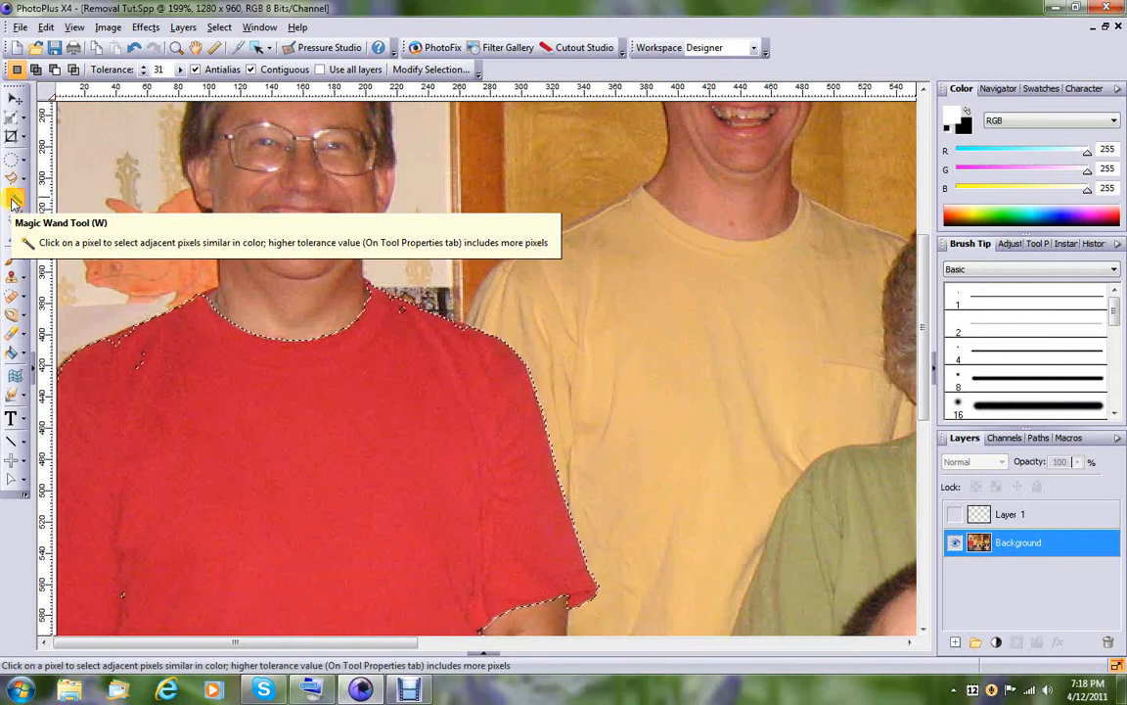
pyautogui.click(36, 69)
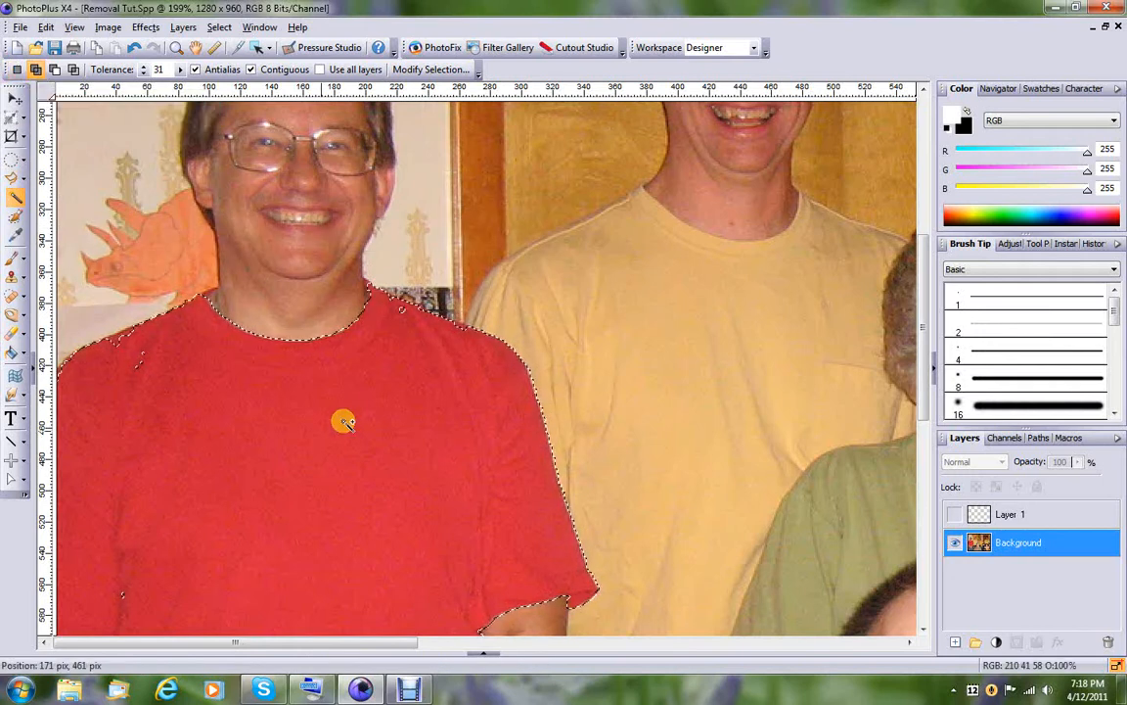
pyautogui.click(460, 327)
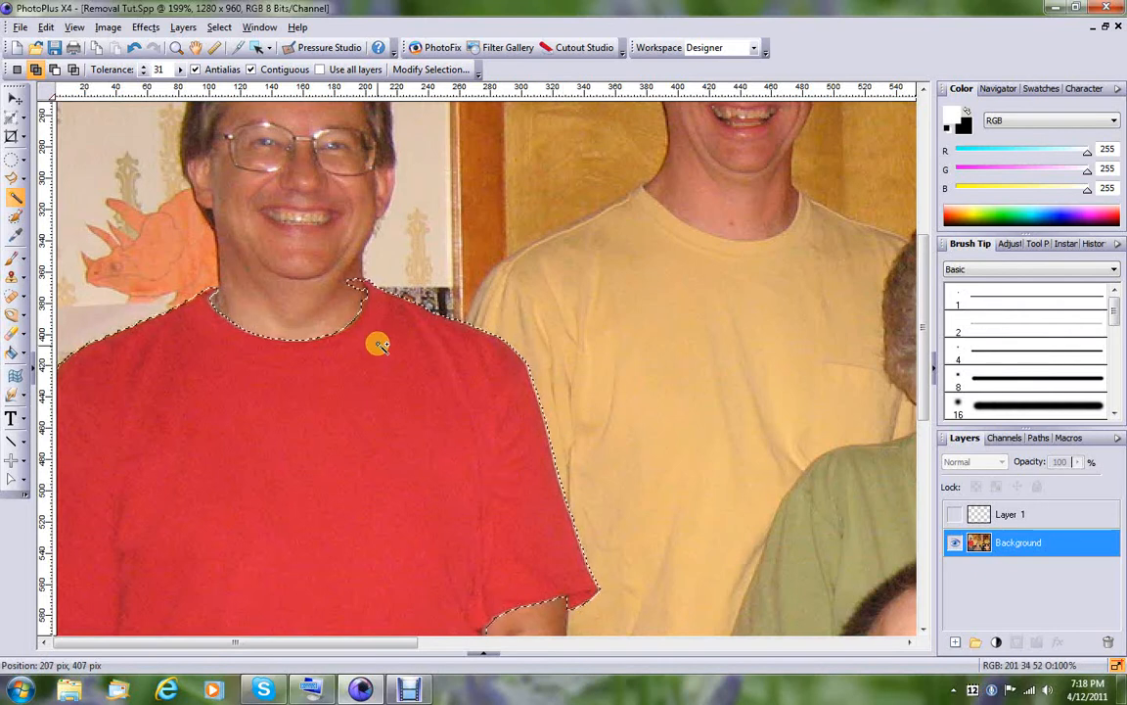
# - Copy the selected red shirt to a new layer and clear the selection
pyautogui.click(185, 27)
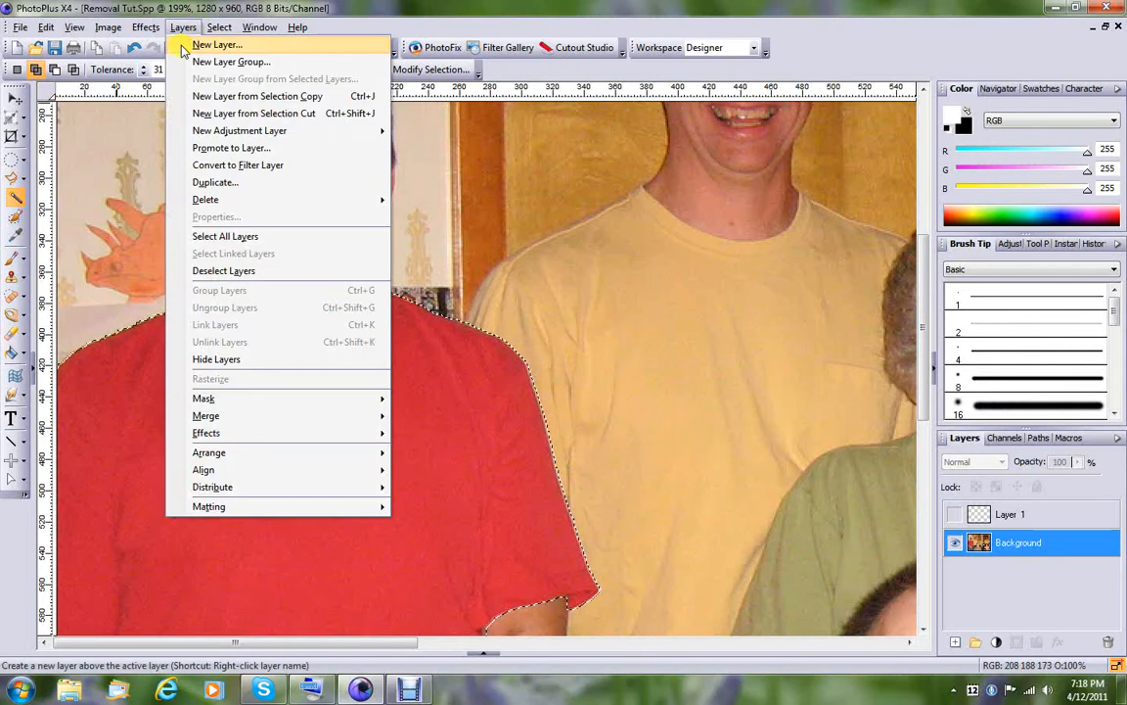
pyautogui.click(298, 104)
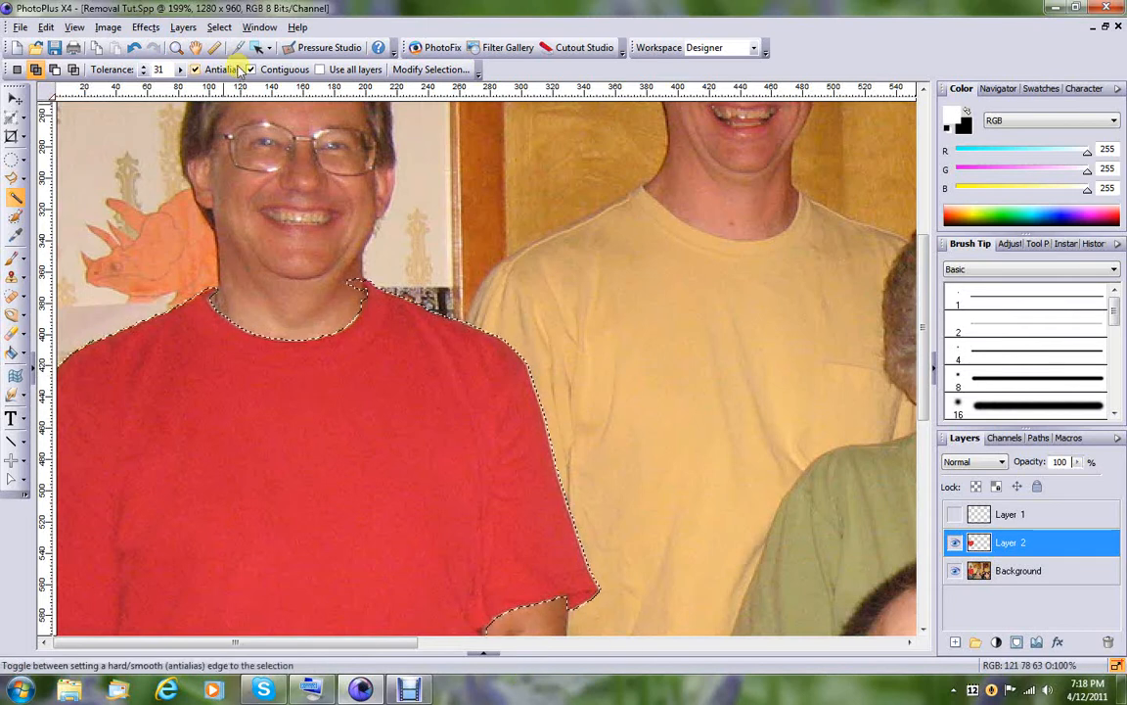
pyautogui.click(219, 26)
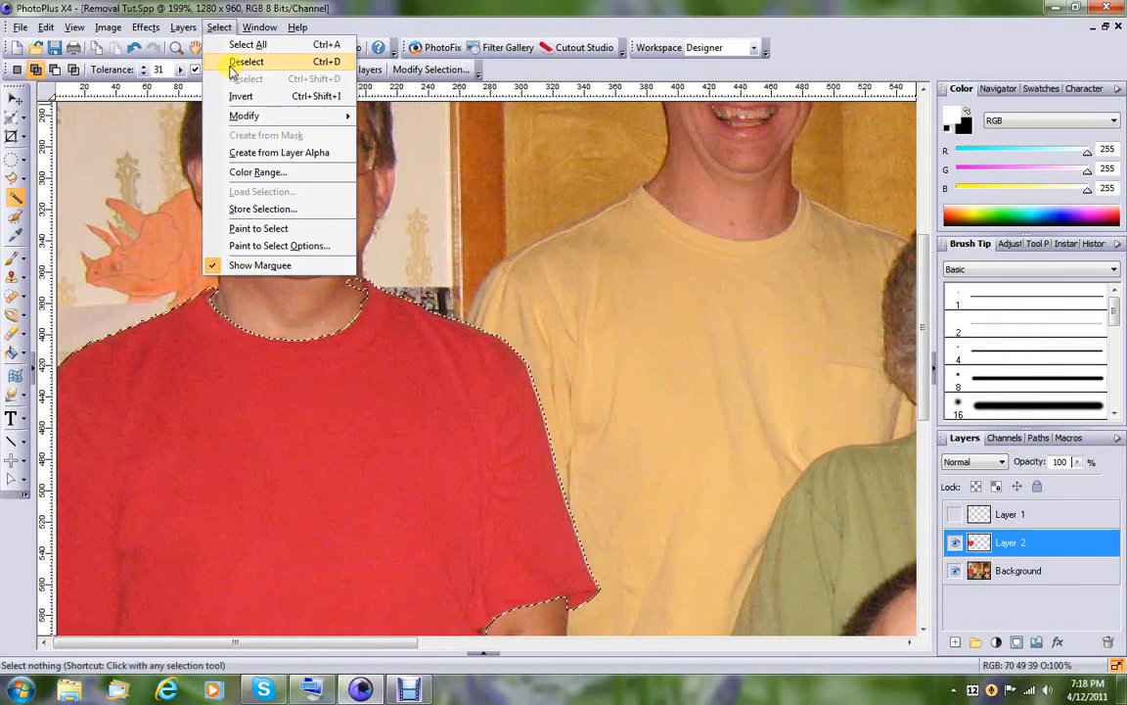
pyautogui.click(235, 61)
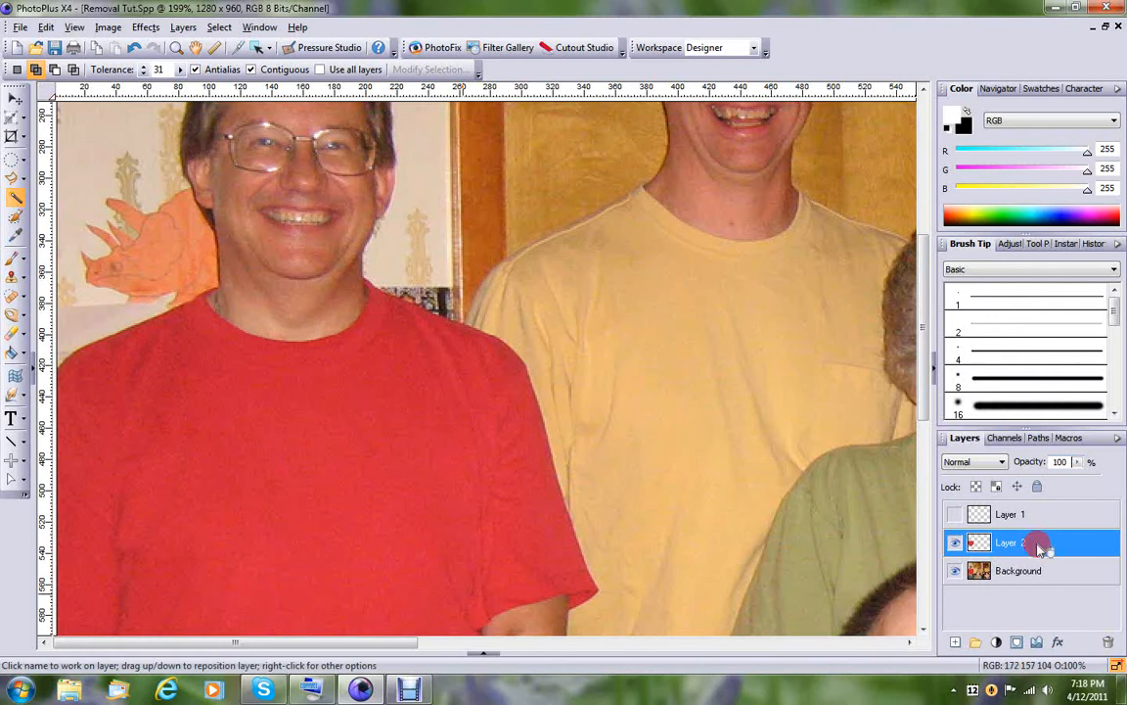
# - Move Layer 2 above Layer 1, showing Layer 1 and hiding the Background
pyautogui.moveTo(974, 540); pyautogui.dragTo(1040, 513)
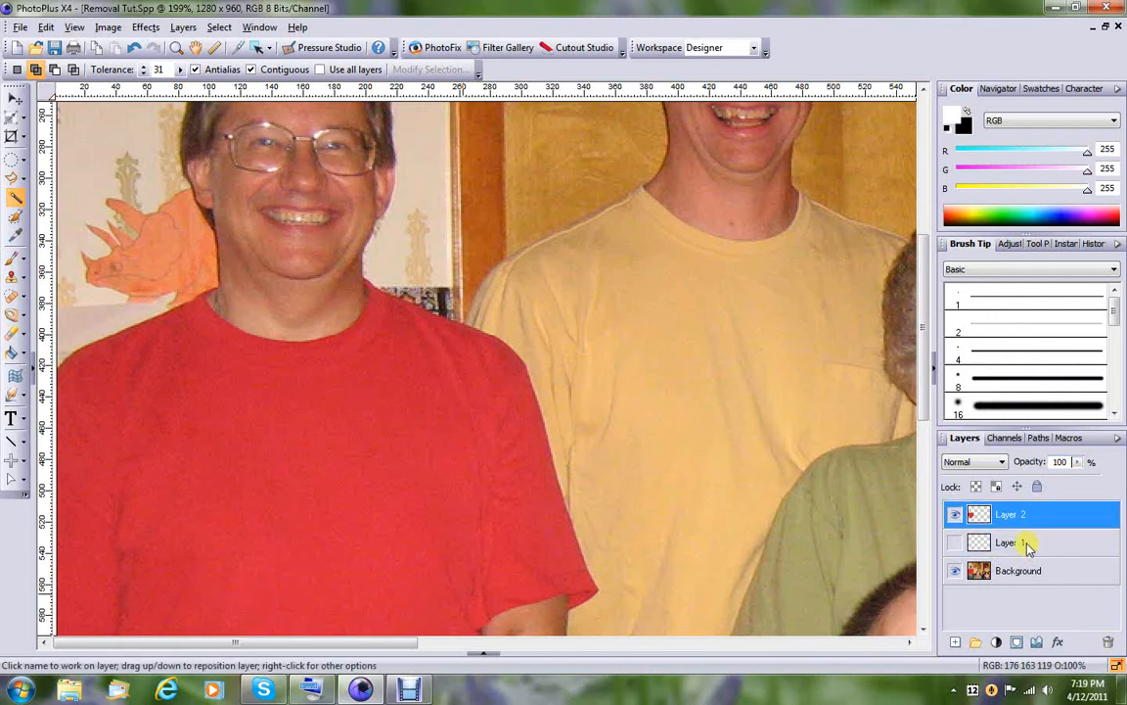
pyautogui.click(958, 543)
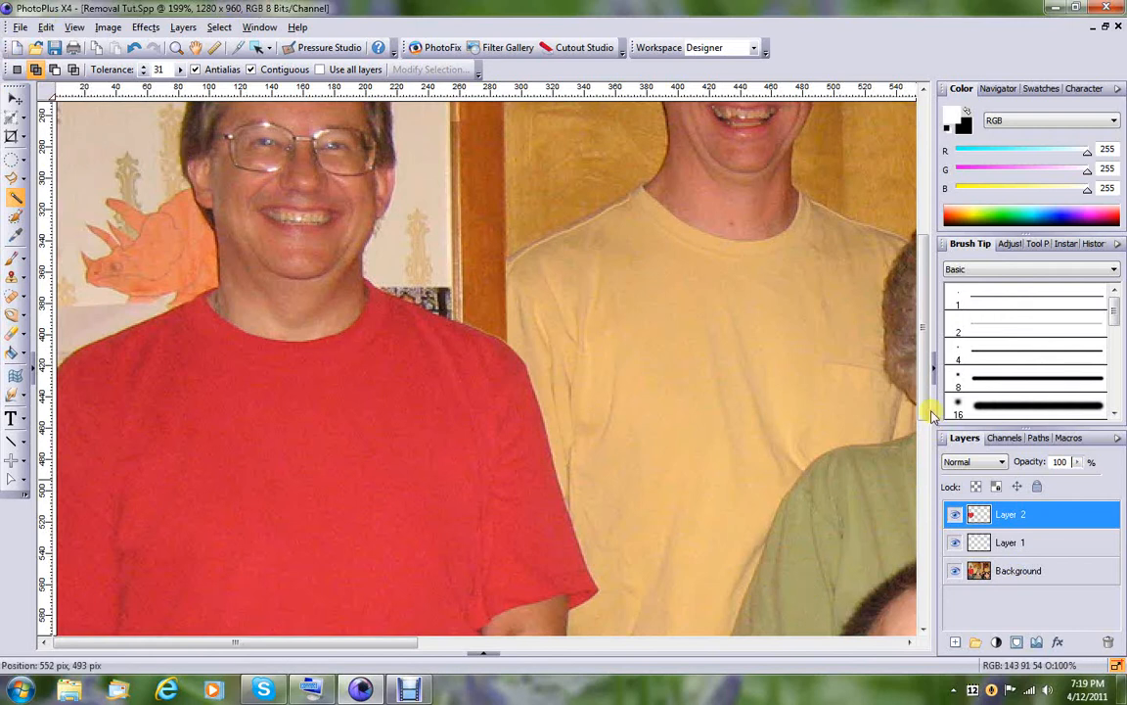
pyautogui.click(954, 572)
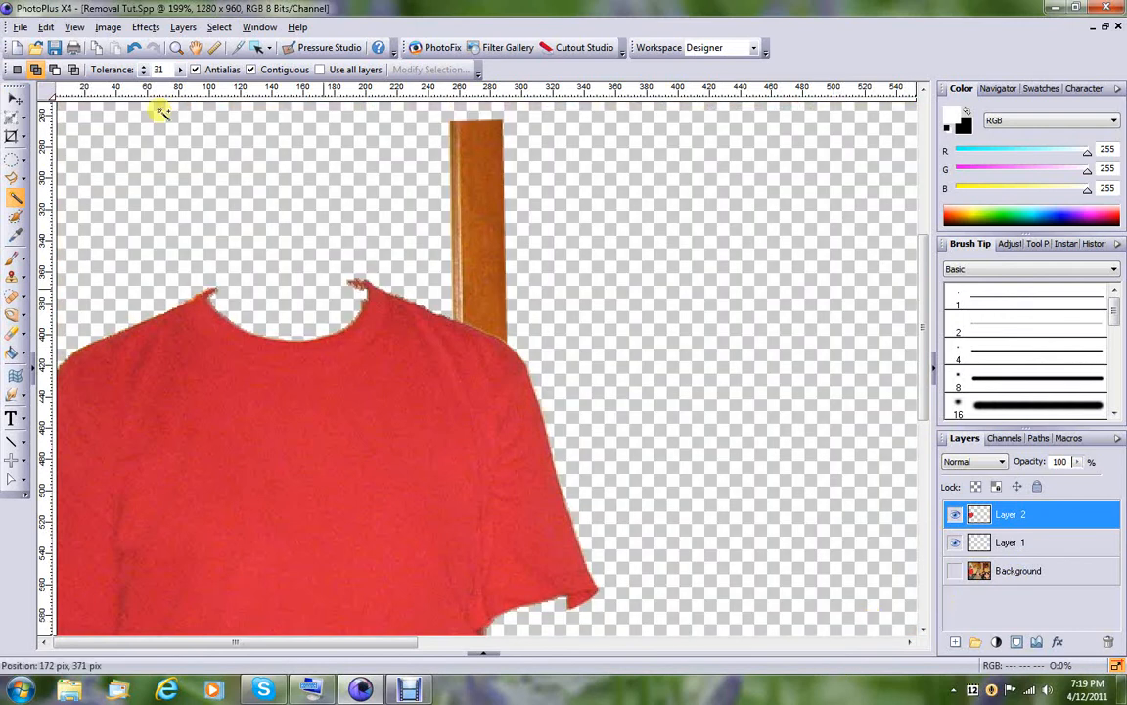
# - Merge the red shirt layer down into the door-frame strip layer
pyautogui.click(219, 27)
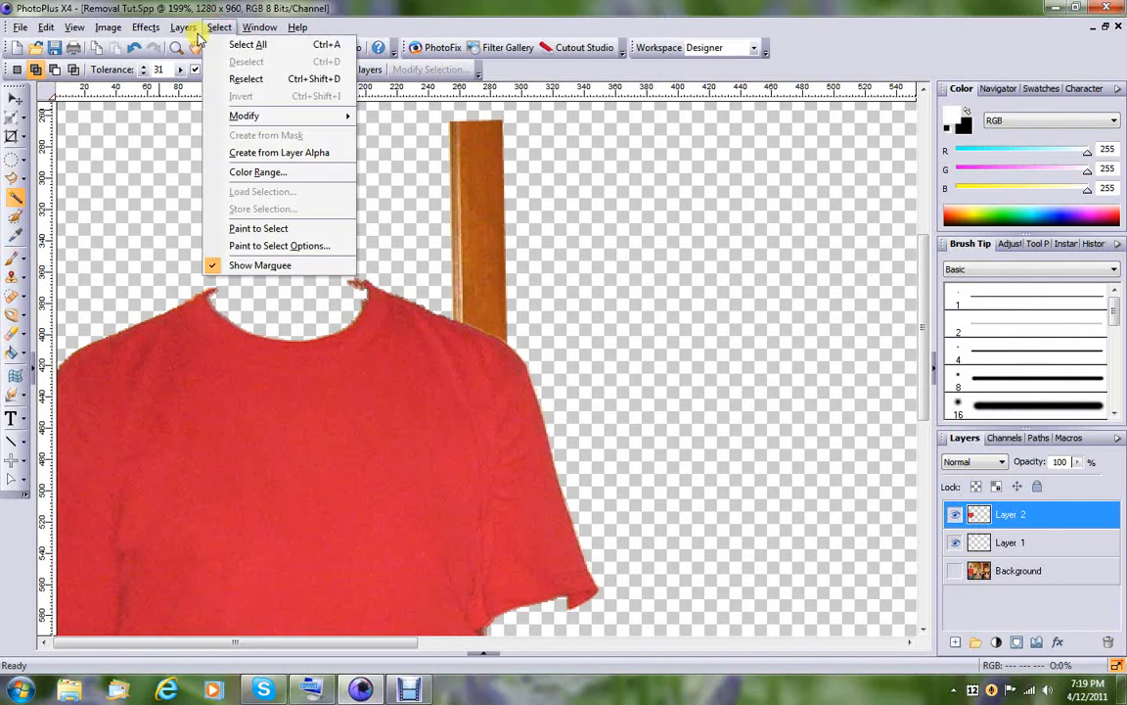
pyautogui.moveTo(183, 27)
pyautogui.moveTo(371, 417)
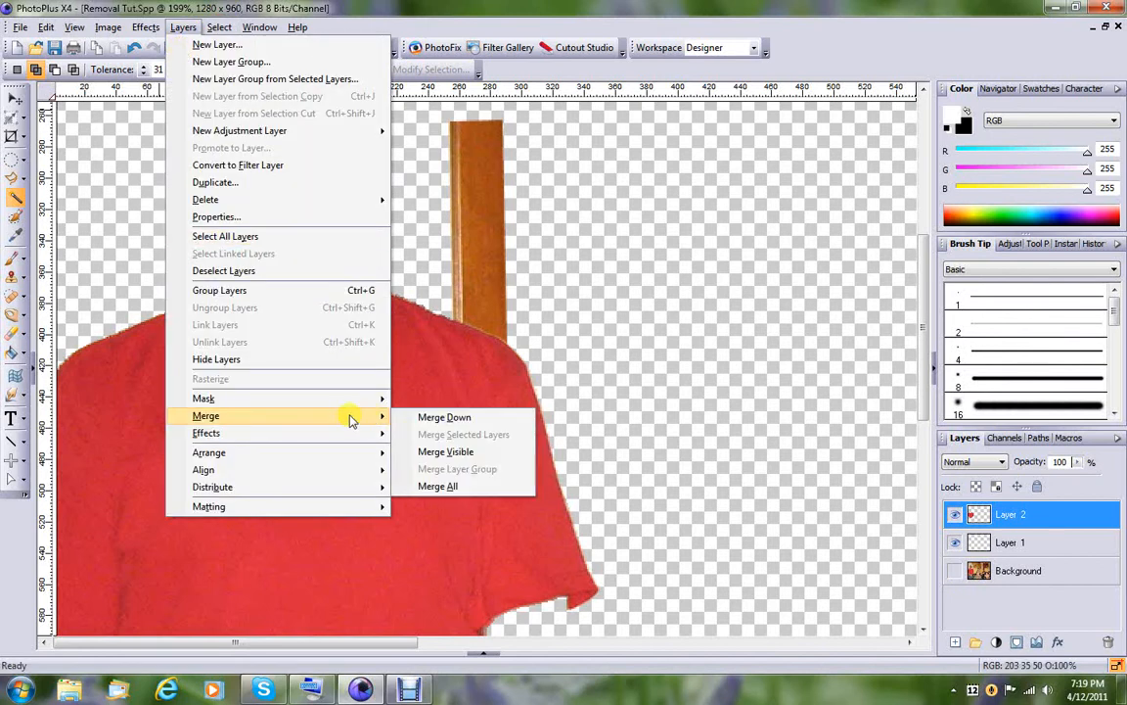
pyautogui.click(409, 418)
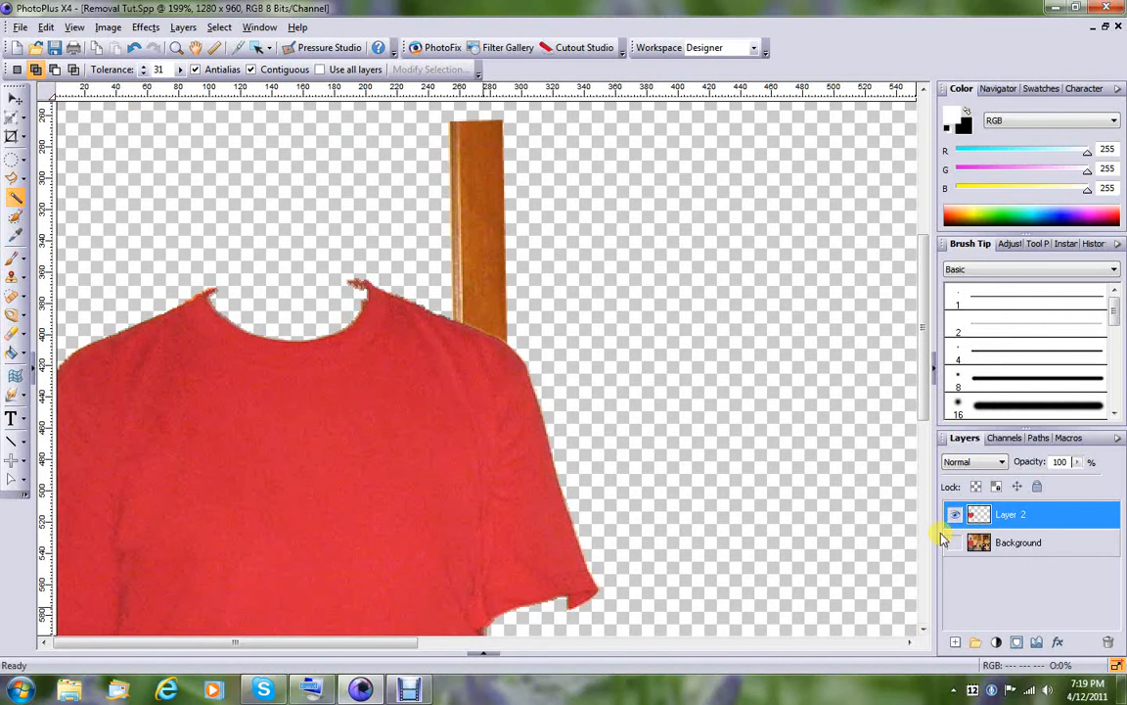
# - Show the Background layer again and make it the active layer
pyautogui.click(956, 546)
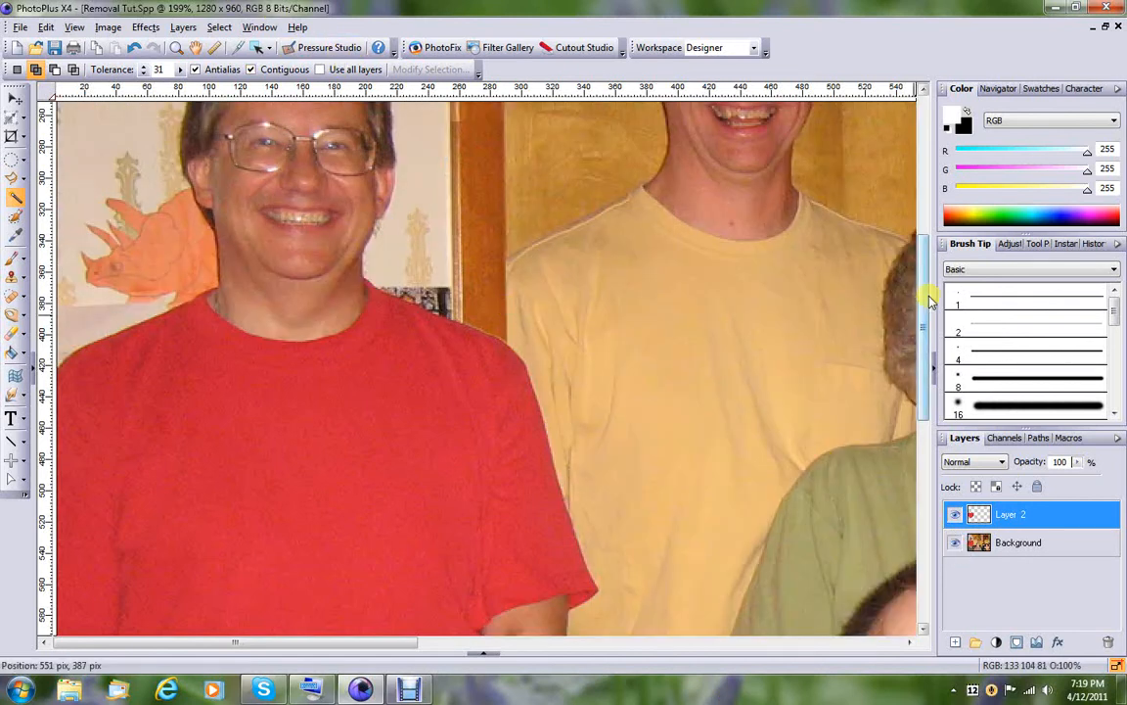
pyautogui.scroll(3, 927, 311)
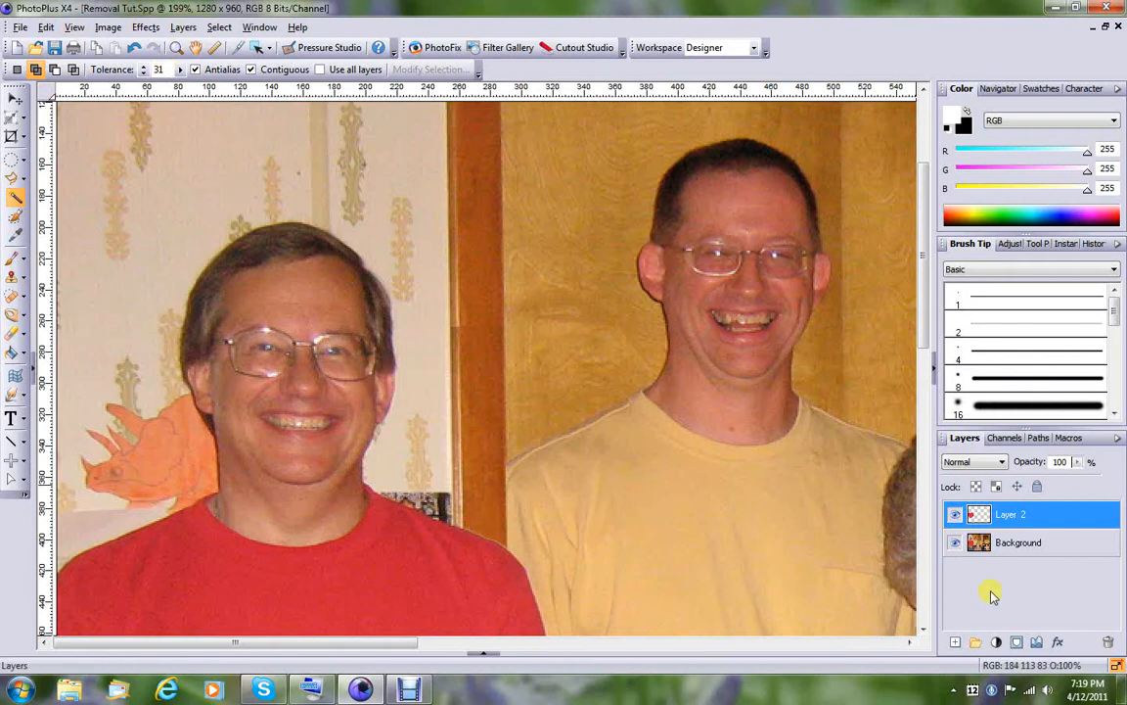
pyautogui.click(1020, 545)
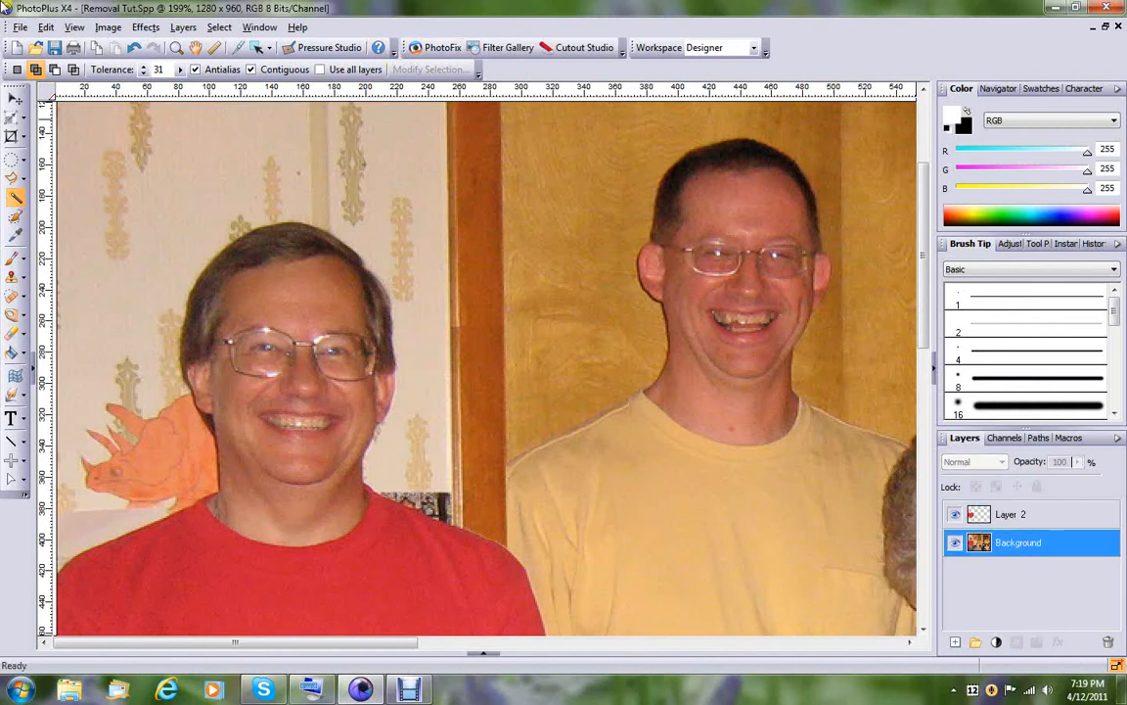
# - Set the Clone tool's source point on the wood paneling between the door frame and the head of the man in the yellow shirt
pyautogui.click(14, 279)
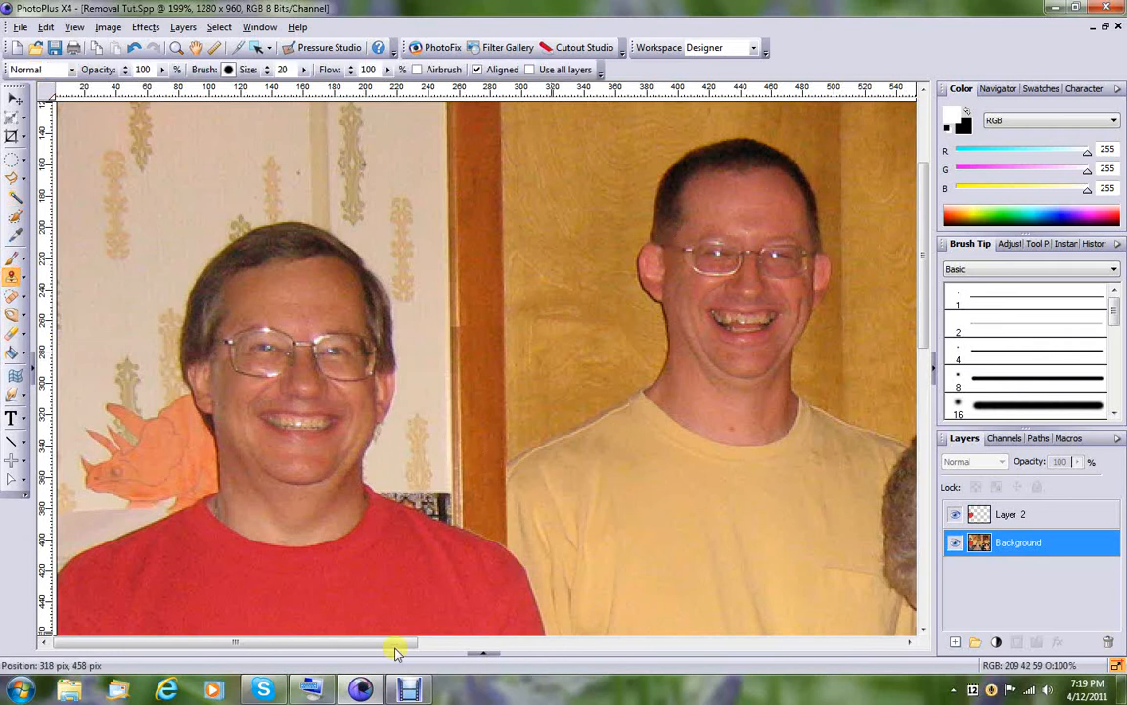
pyautogui.moveTo(392, 650); pyautogui.dragTo(437, 650)
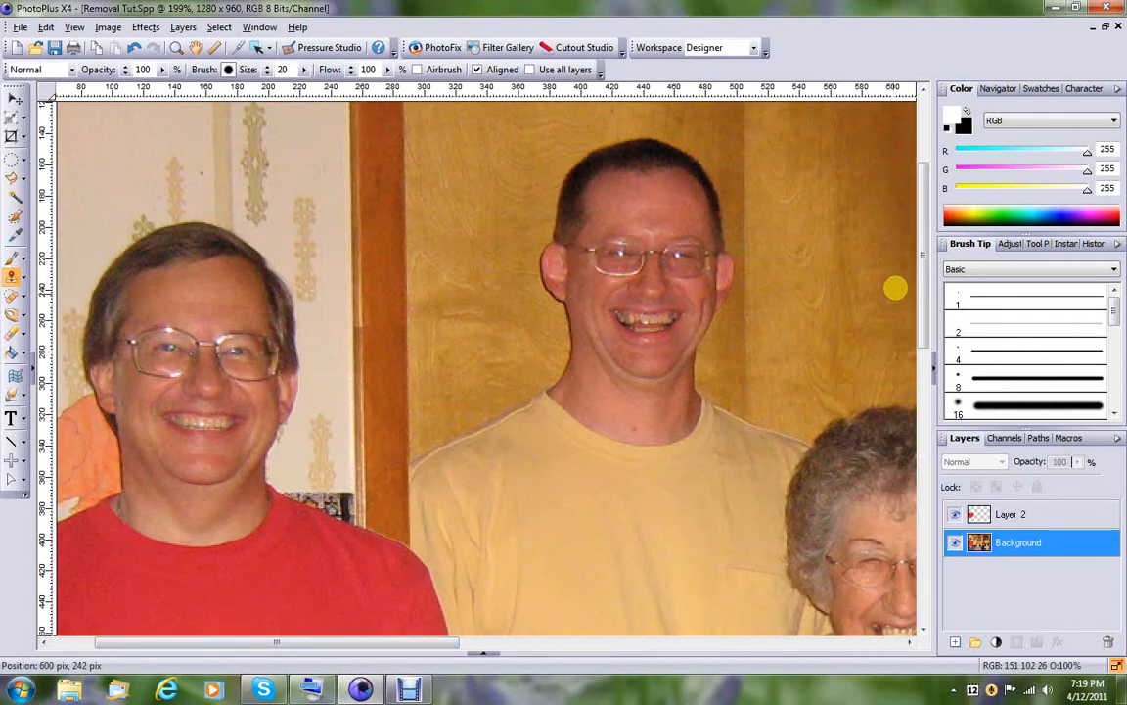
pyautogui.moveTo(920, 244); pyautogui.dragTo(935, 200)
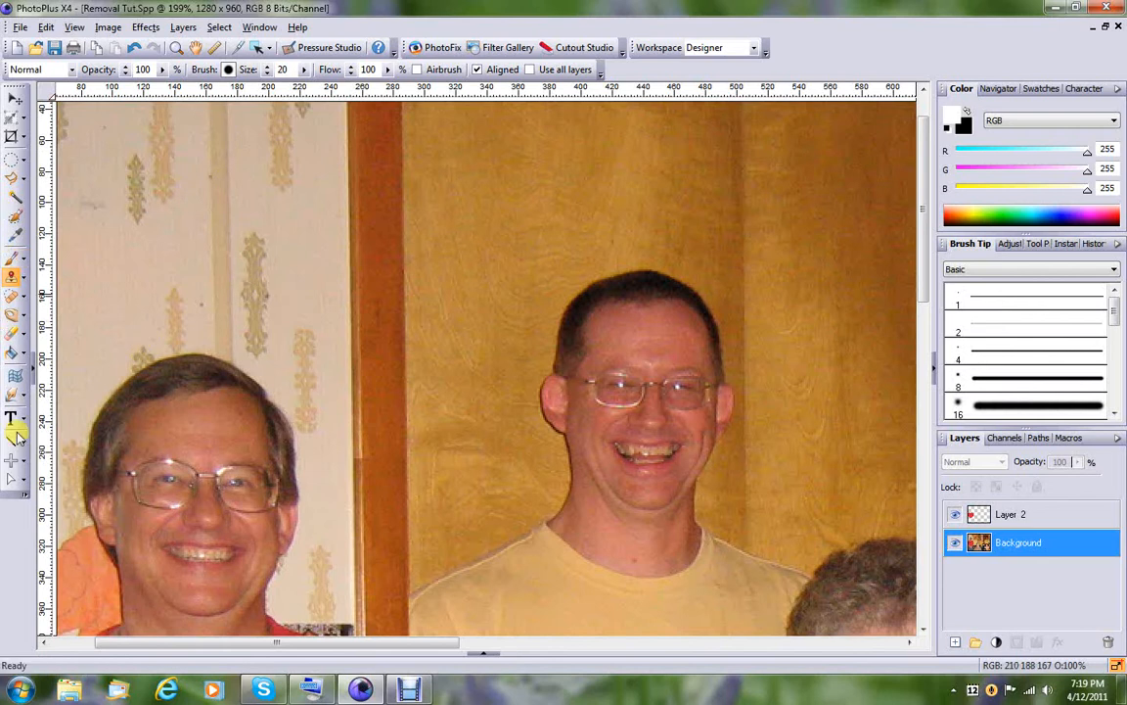
pyautogui.click(347, 688)
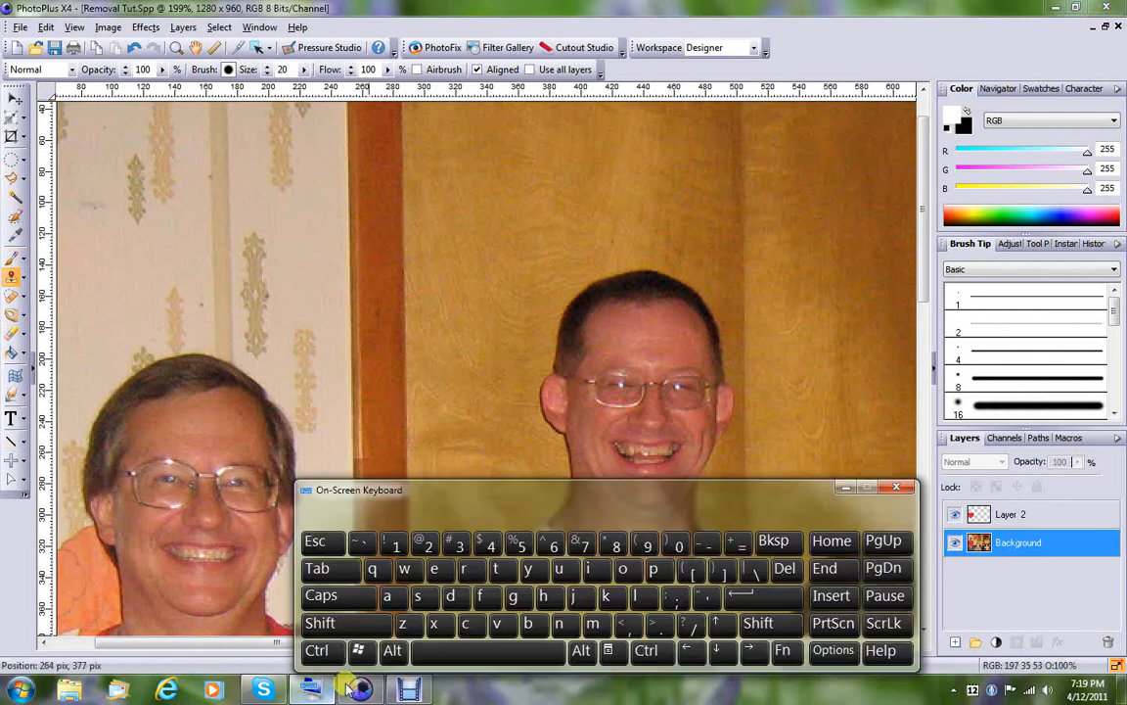
pyautogui.click(362, 628)
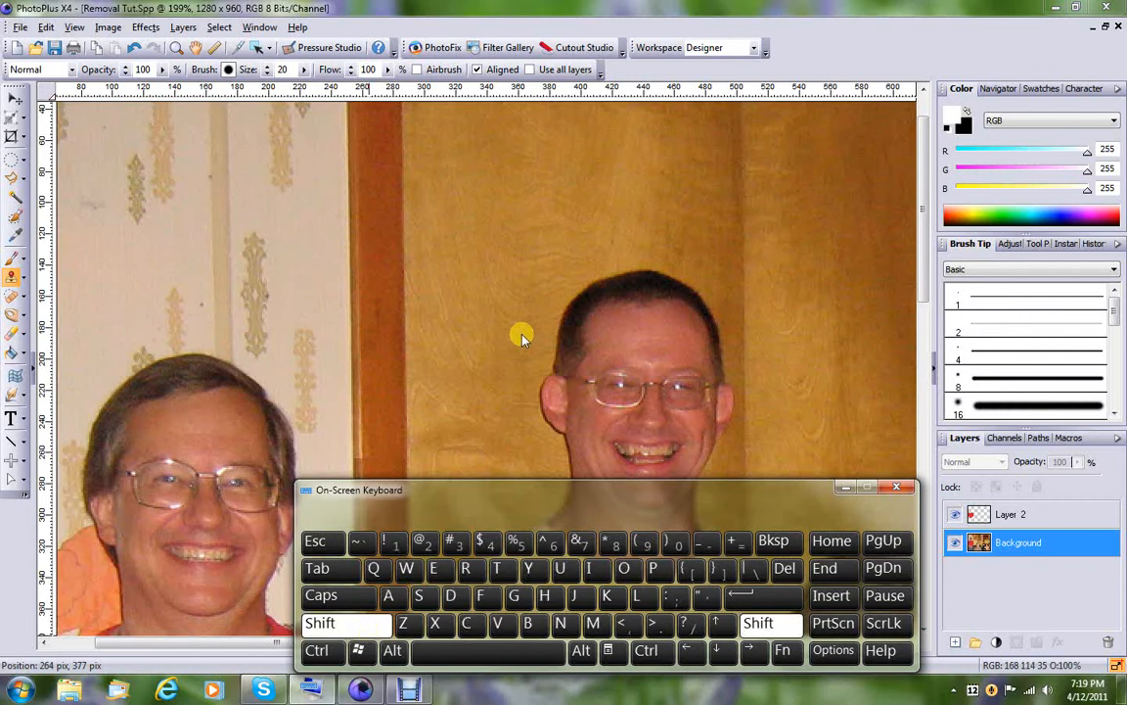
pyautogui.keyDown('shift'); pyautogui.click(541, 280); pyautogui.keyUp('shift')
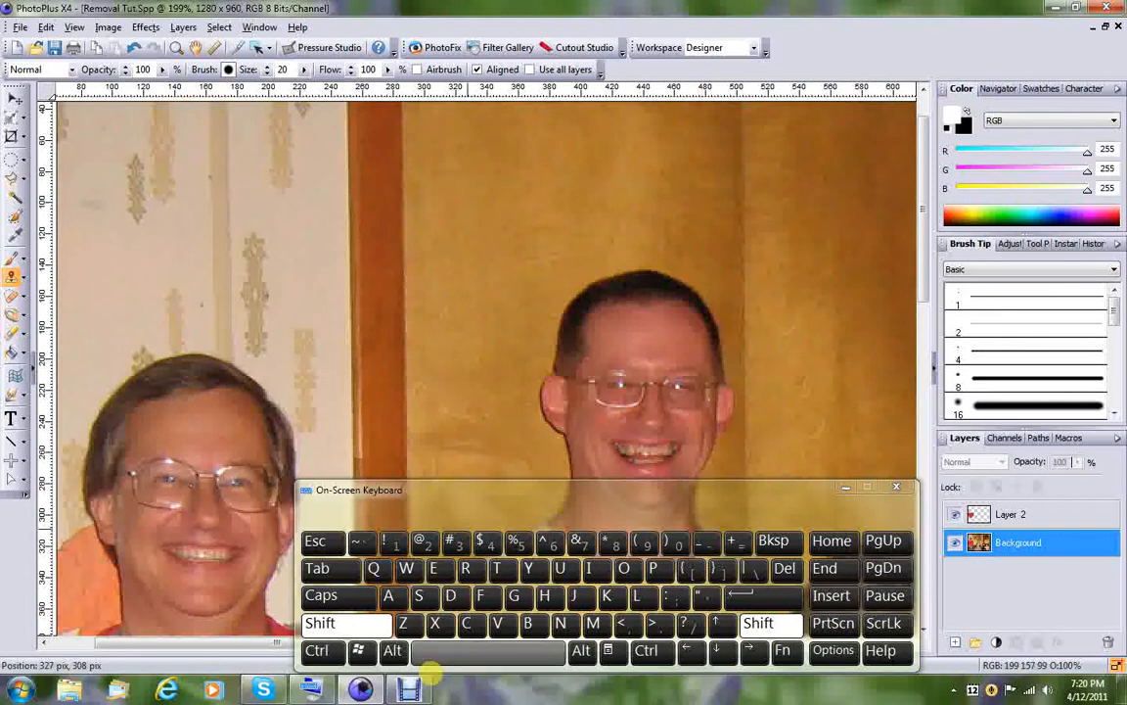
pyautogui.click(372, 632)
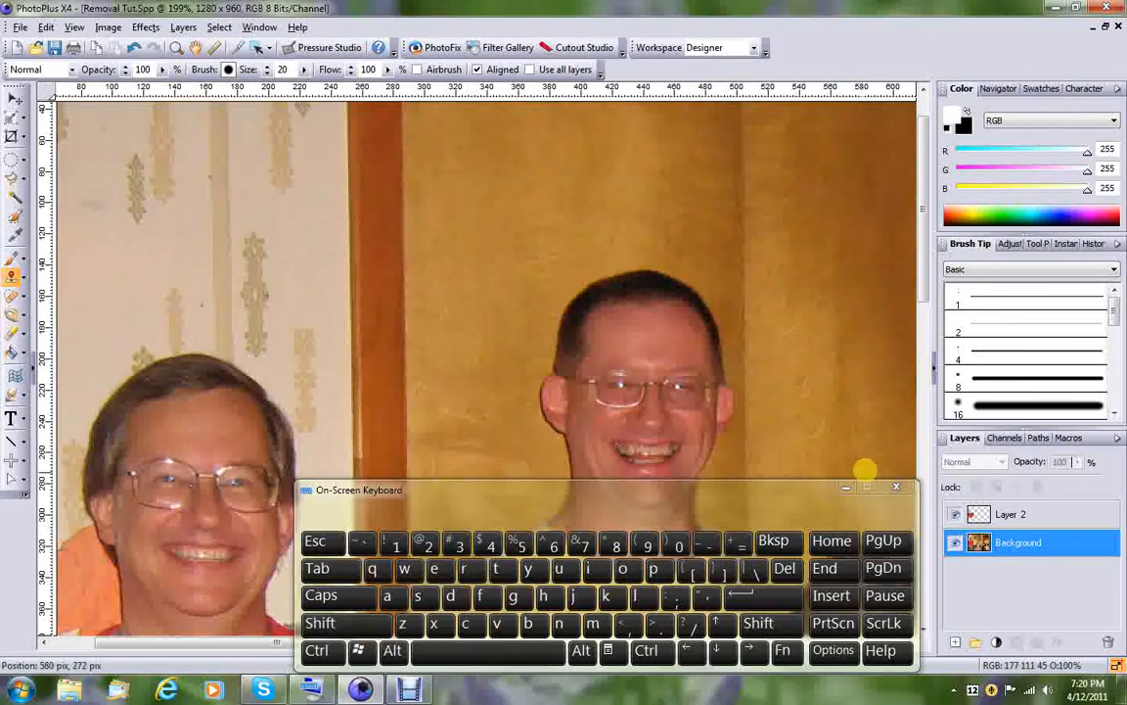
pyautogui.click(839, 488)
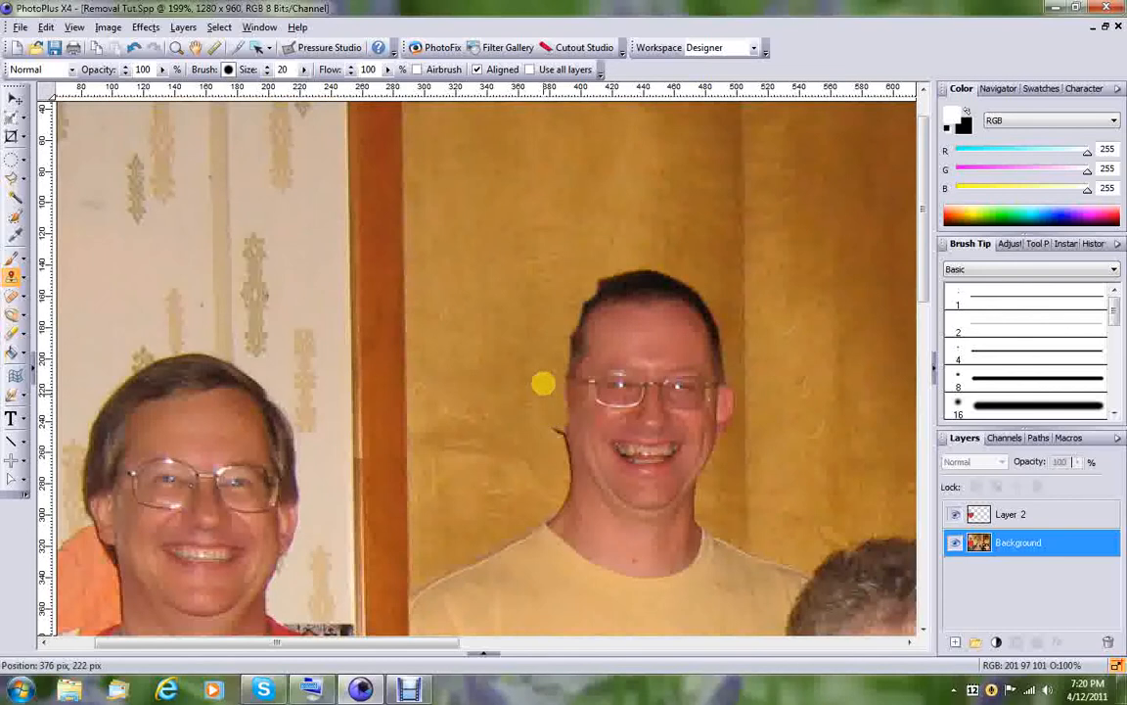
# - Clone the wood paneling over the ear, hair and most of the face on the door-frame side of the yellow-shirted man's head
pyautogui.moveTo(563, 372); pyautogui.dragTo(567, 327)
pyautogui.moveTo(589, 275)
pyautogui.mouseDown()
pyautogui.moveTo(597, 314)
pyautogui.moveTo(589, 347)
pyautogui.moveTo(586, 303)
pyautogui.moveTo(569, 498)
pyautogui.mouseUp()
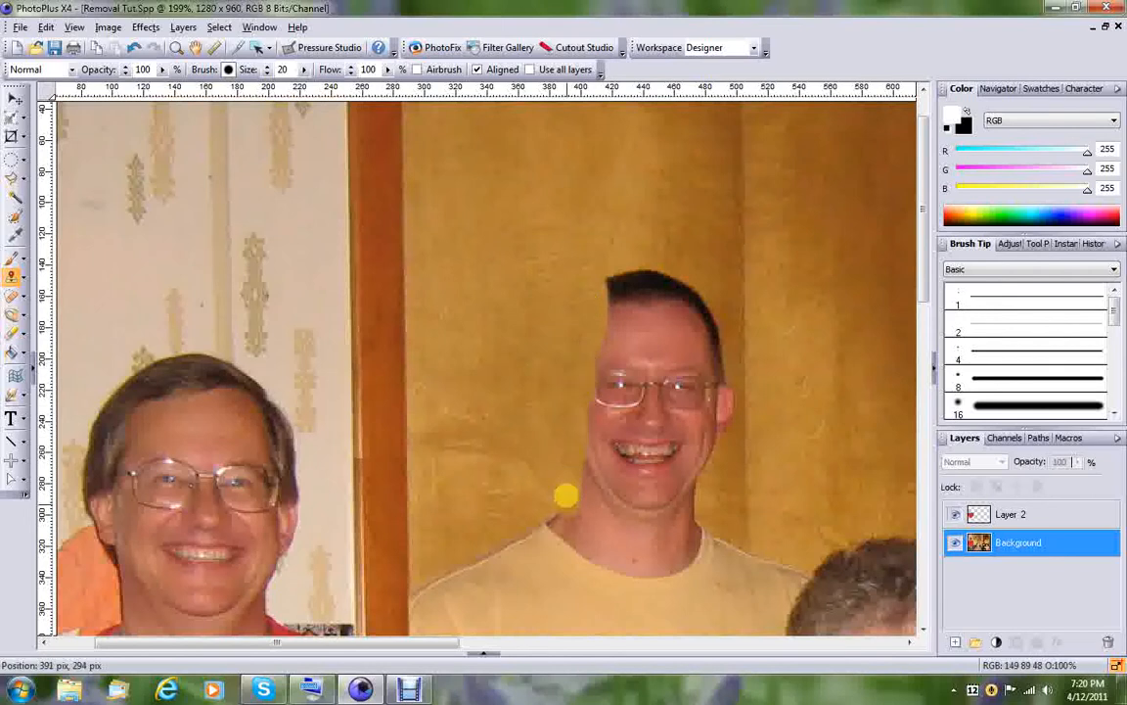
pyautogui.moveTo(614, 267)
pyautogui.mouseDown()
pyautogui.moveTo(591, 417)
pyautogui.moveTo(593, 376)
pyautogui.mouseUp()
pyautogui.moveTo(593, 440); pyautogui.dragTo(586, 496)
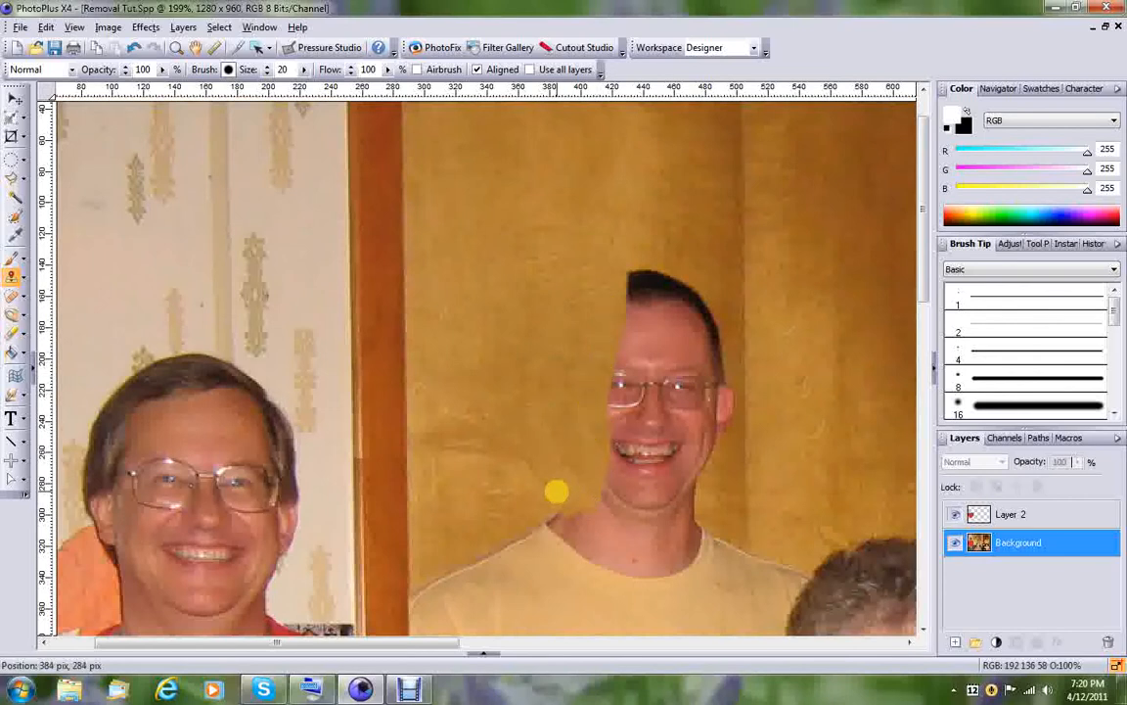
pyautogui.moveTo(567, 510)
pyautogui.mouseDown()
pyautogui.moveTo(602, 483)
pyautogui.moveTo(621, 273)
pyautogui.moveTo(612, 455)
pyautogui.mouseUp()
pyautogui.moveTo(630, 303)
pyautogui.mouseDown()
pyautogui.moveTo(629, 256)
pyautogui.moveTo(642, 330)
pyautogui.moveTo(627, 428)
pyautogui.moveTo(619, 463)
pyautogui.moveTo(575, 521)
pyautogui.mouseUp()
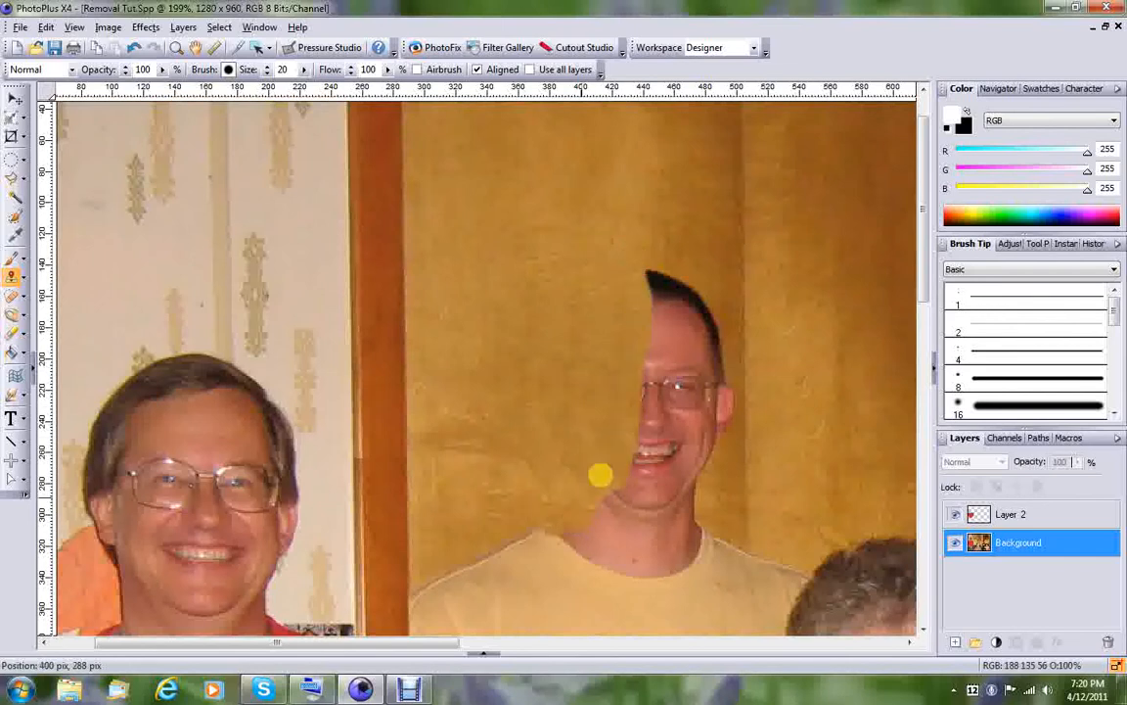
pyautogui.moveTo(627, 462); pyautogui.dragTo(613, 498)
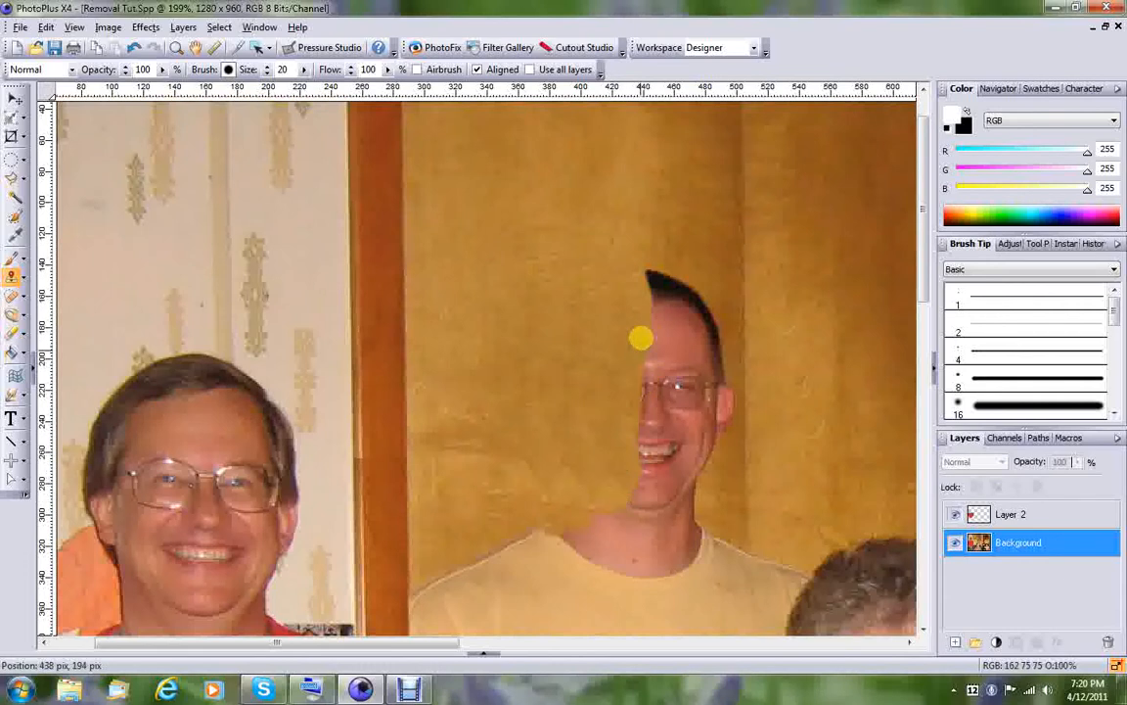
pyautogui.moveTo(641, 287)
pyautogui.mouseDown()
pyautogui.moveTo(667, 277)
pyautogui.moveTo(649, 282)
pyautogui.moveTo(662, 423)
pyautogui.moveTo(631, 495)
pyautogui.moveTo(603, 521)
pyautogui.moveTo(599, 485)
pyautogui.mouseUp()
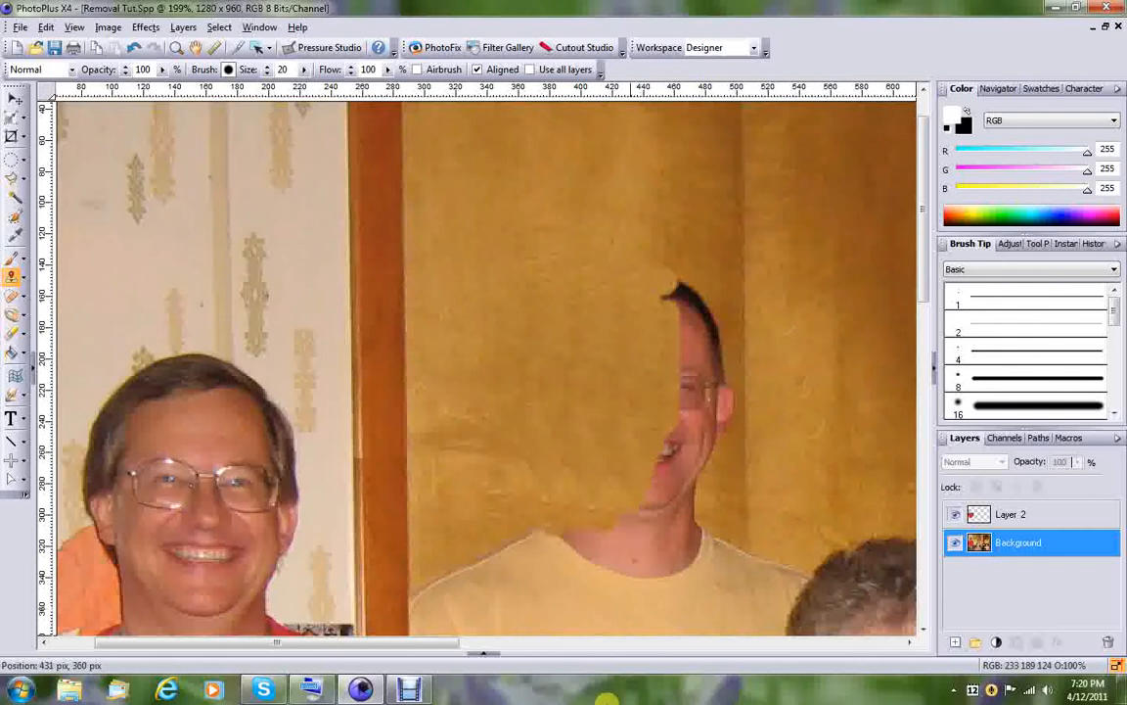
pyautogui.click(10, 297)
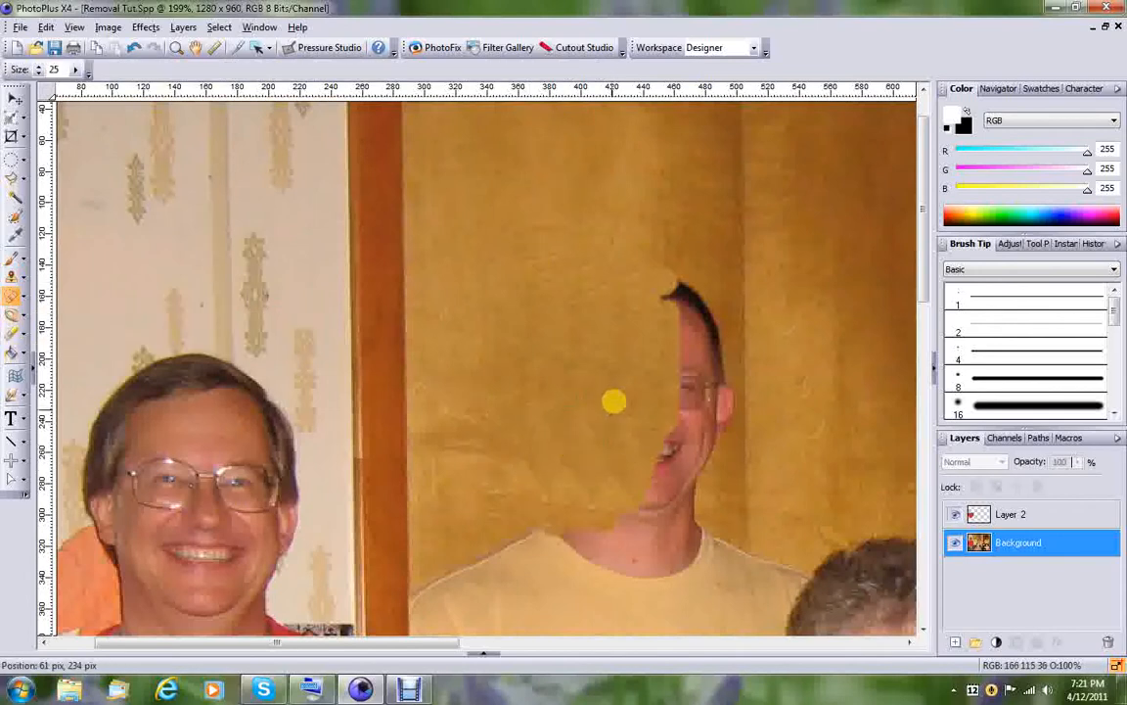
pyautogui.moveTo(615, 398)
pyautogui.mouseDown()
pyautogui.moveTo(566, 272)
pyautogui.moveTo(561, 185)
pyautogui.mouseUp()
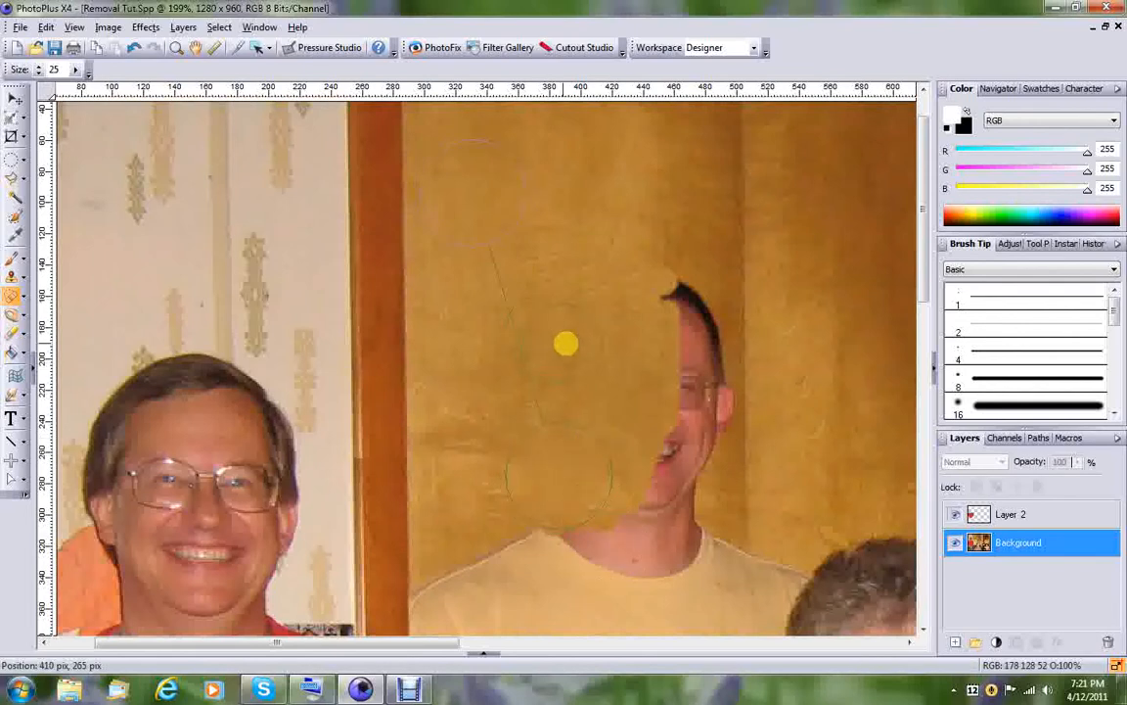
pyautogui.click(575, 347)
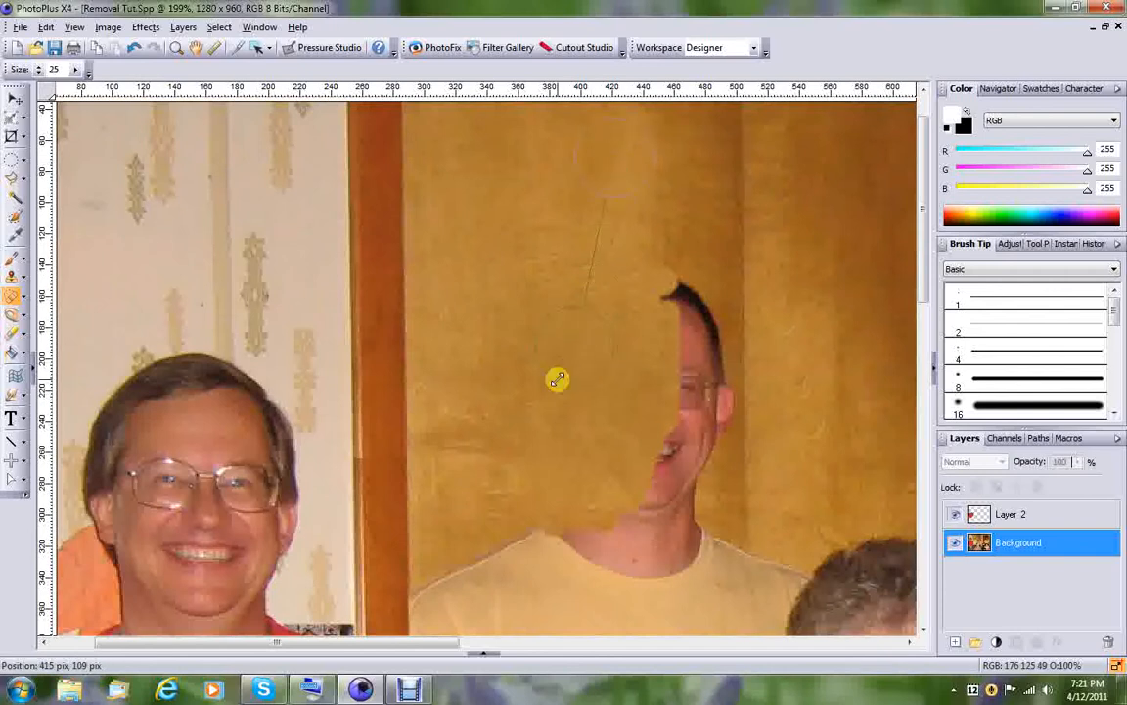
pyautogui.click(551, 386)
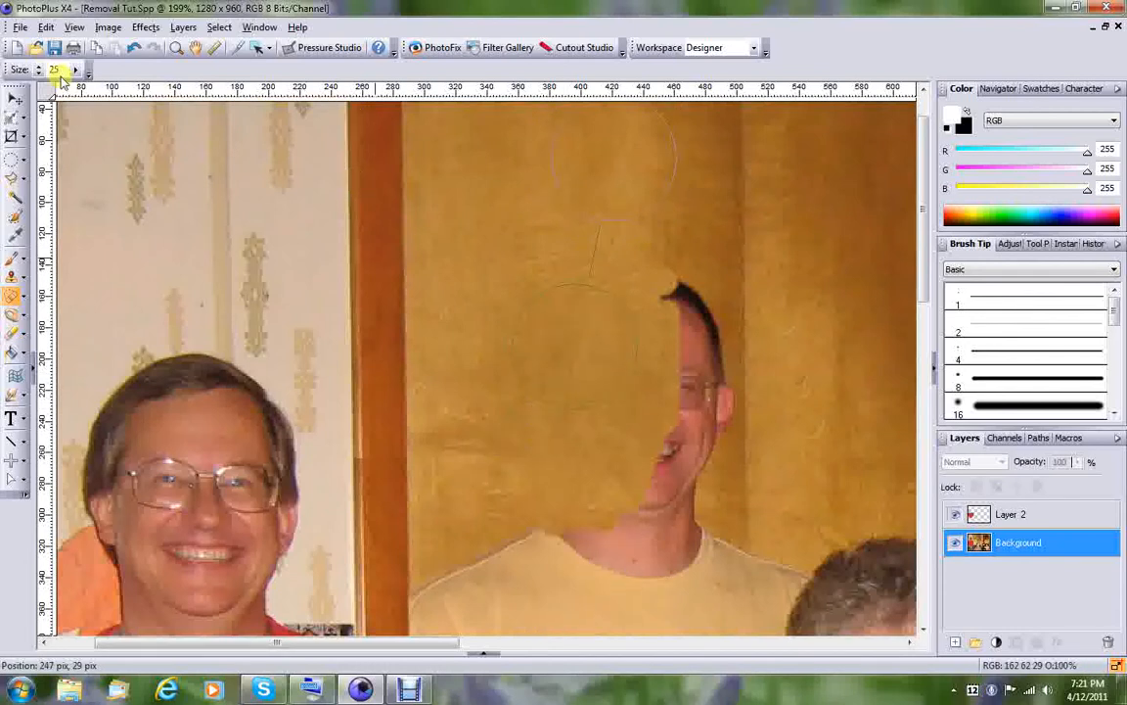
pyautogui.click(15, 99)
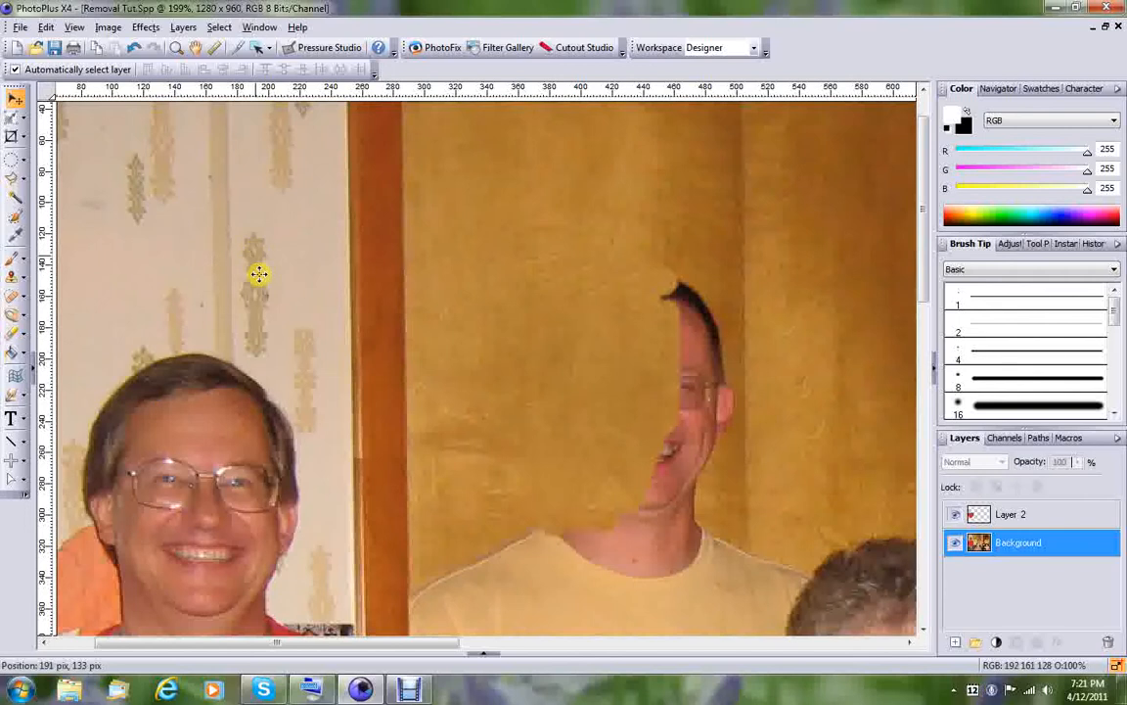
# - Set a new Clone tool source point on the darker paneling directly above the remaining part of the man's head
pyautogui.click(13, 276)
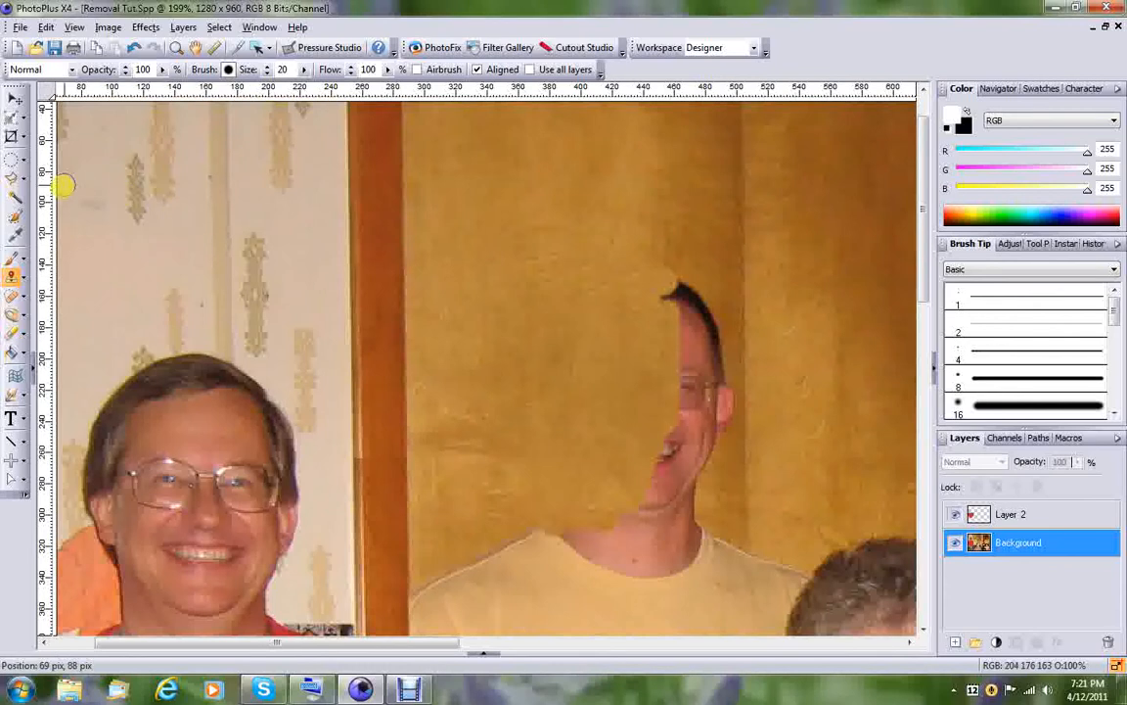
pyautogui.click(325, 684)
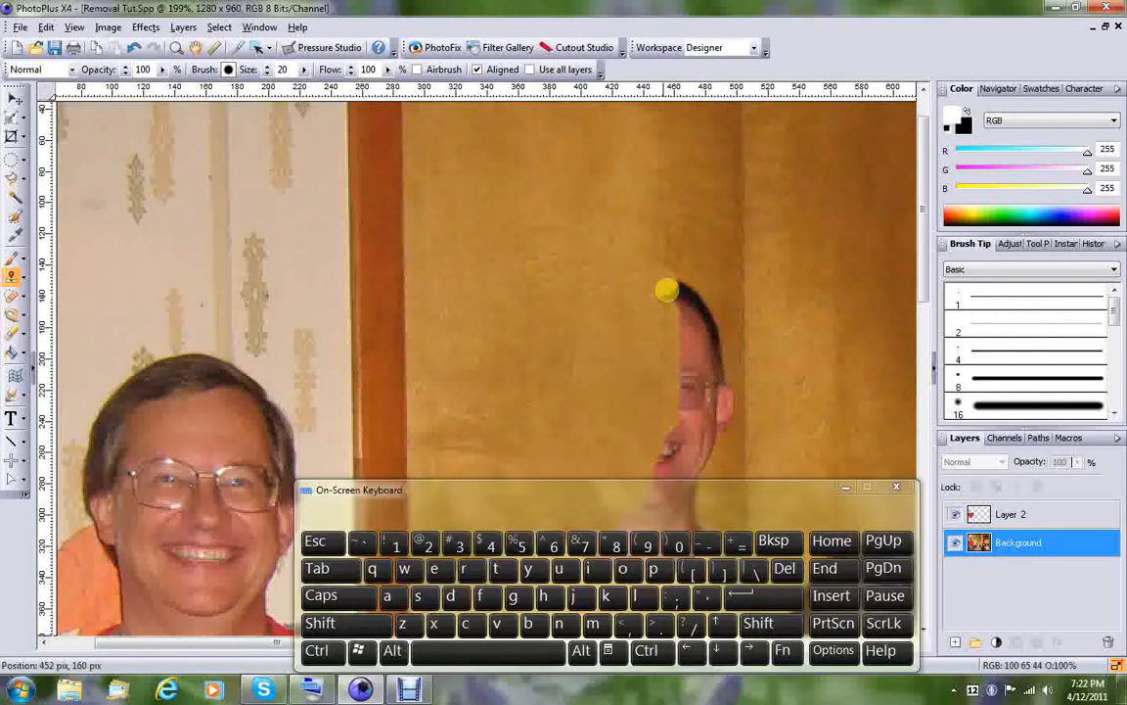
pyautogui.click(352, 623)
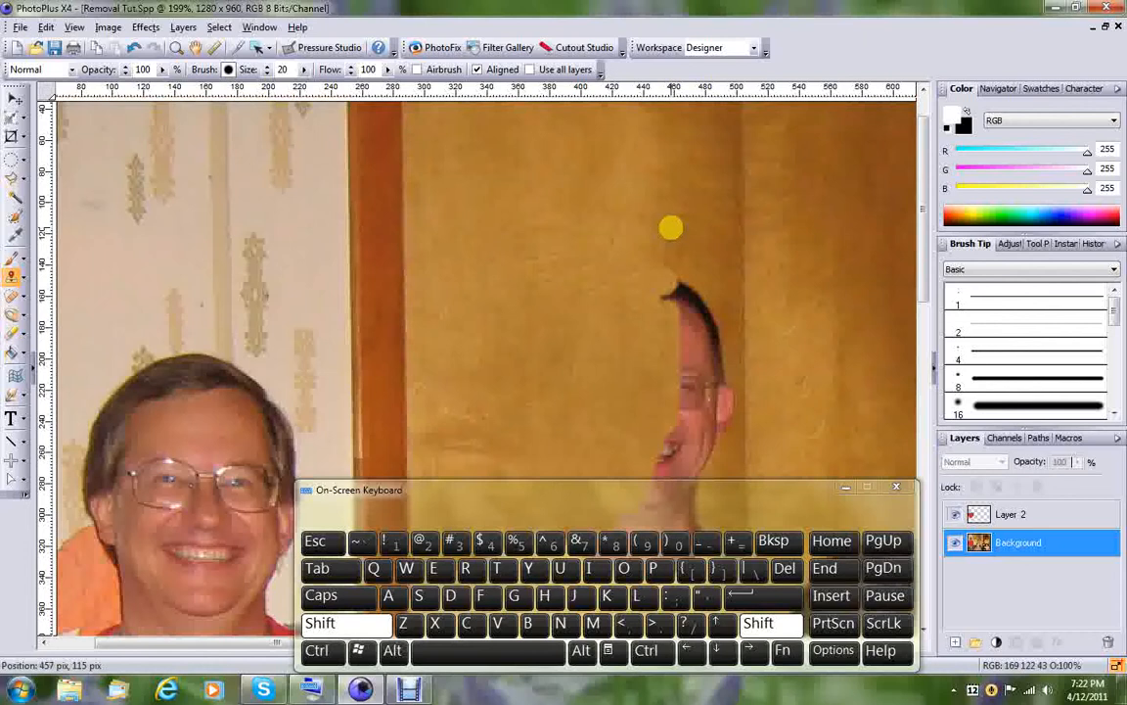
pyautogui.click(375, 622)
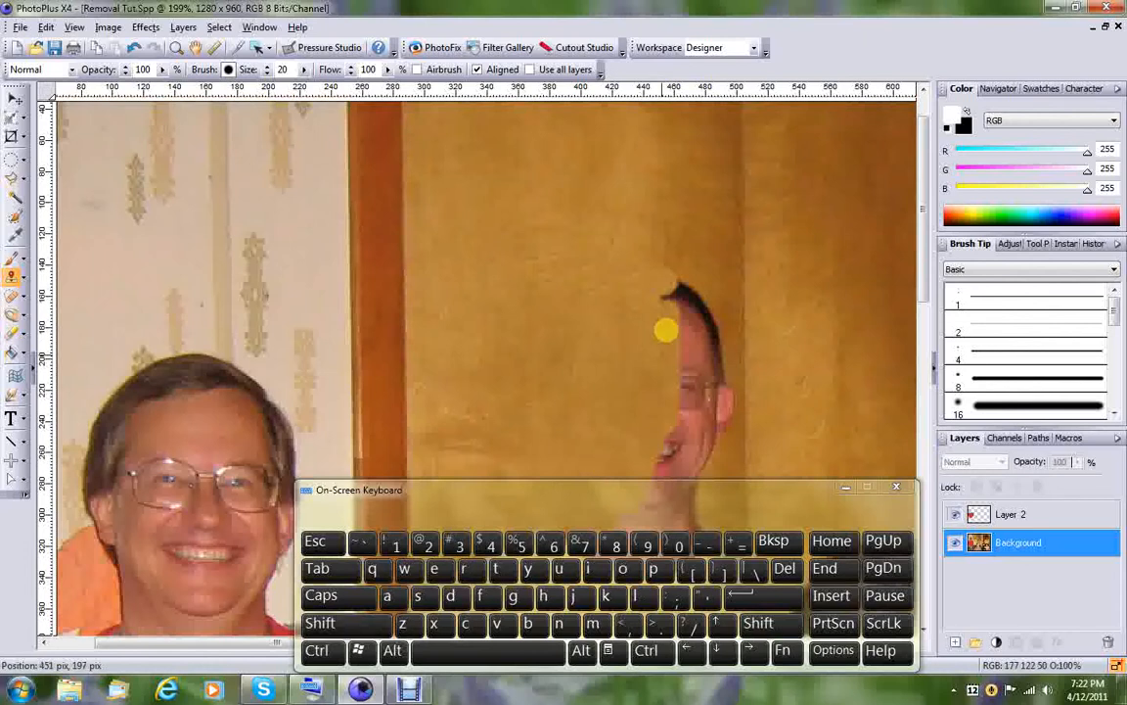
# - Clone the darker paneling down over the remaining hair, face, ear and neck to the yellow shirt's collar
pyautogui.moveTo(672, 287)
pyautogui.mouseDown()
pyautogui.moveTo(674, 317)
pyautogui.moveTo(679, 282)
pyautogui.moveTo(677, 305)
pyautogui.moveTo(658, 284)
pyautogui.moveTo(665, 318)
pyautogui.mouseUp()
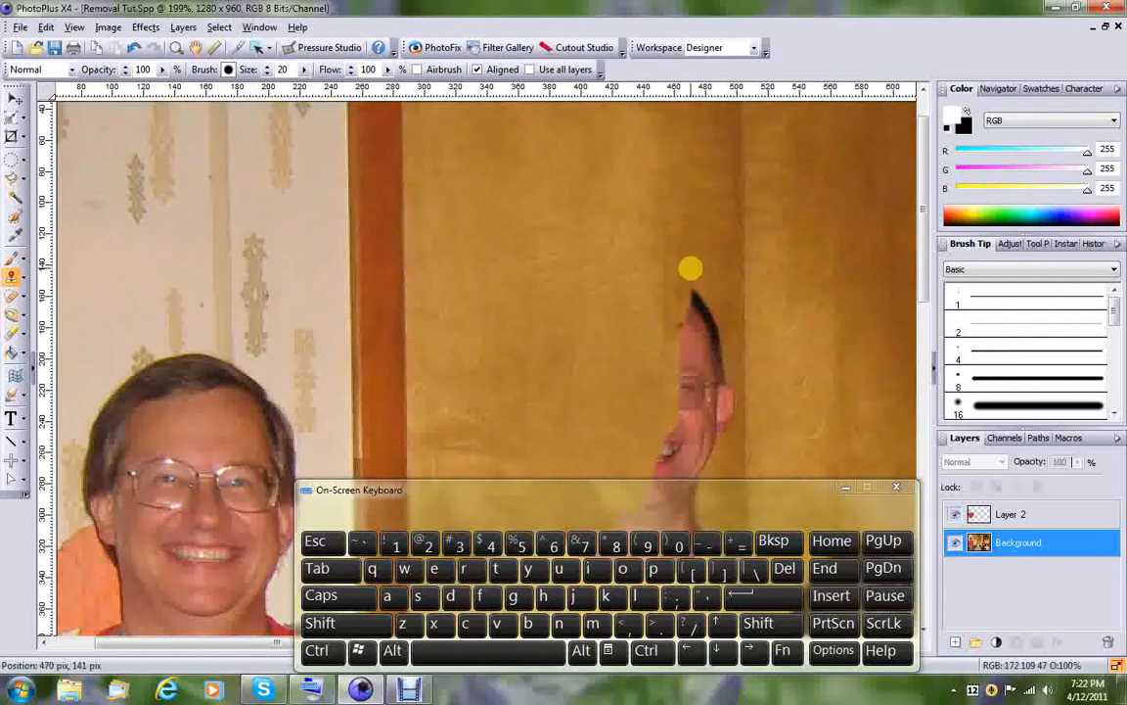
pyautogui.moveTo(690, 269)
pyautogui.mouseDown()
pyautogui.moveTo(691, 320)
pyautogui.moveTo(707, 318)
pyautogui.mouseUp()
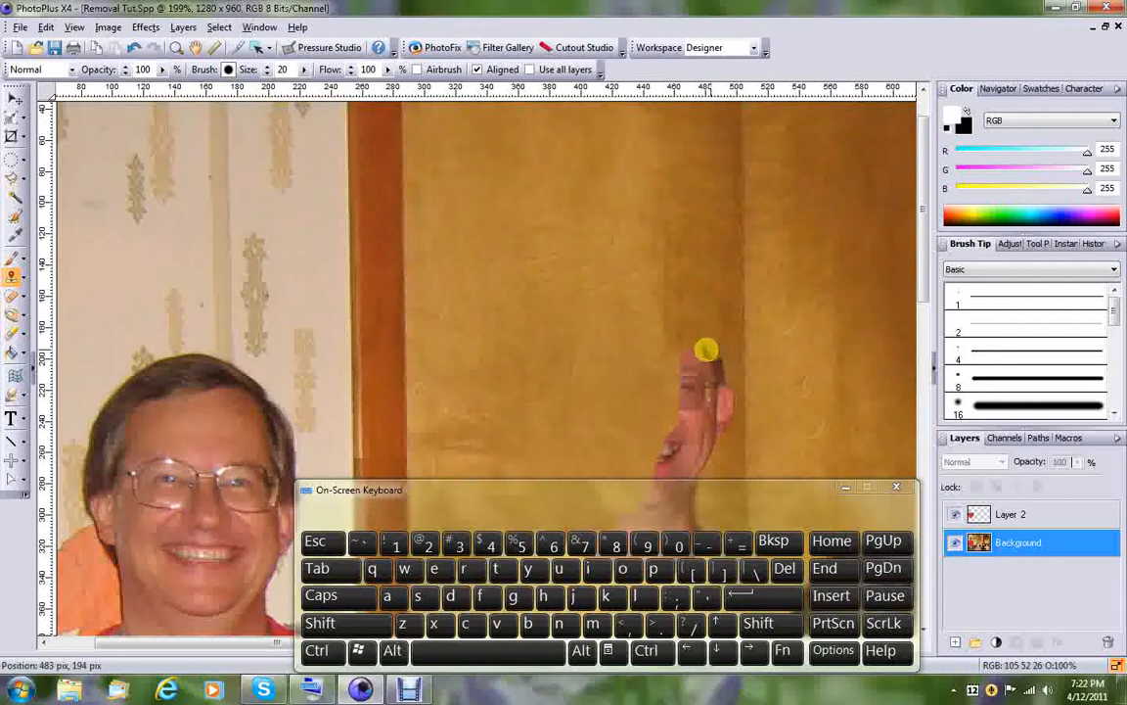
pyautogui.moveTo(692, 350); pyautogui.dragTo(711, 350)
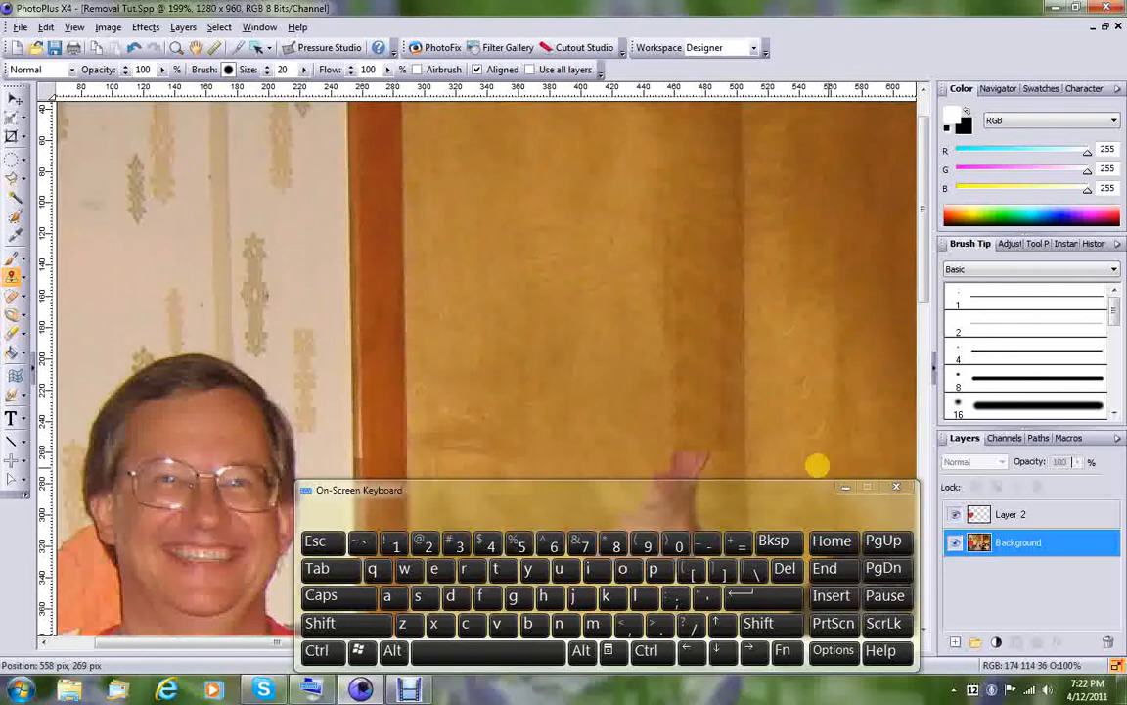
pyautogui.click(863, 488)
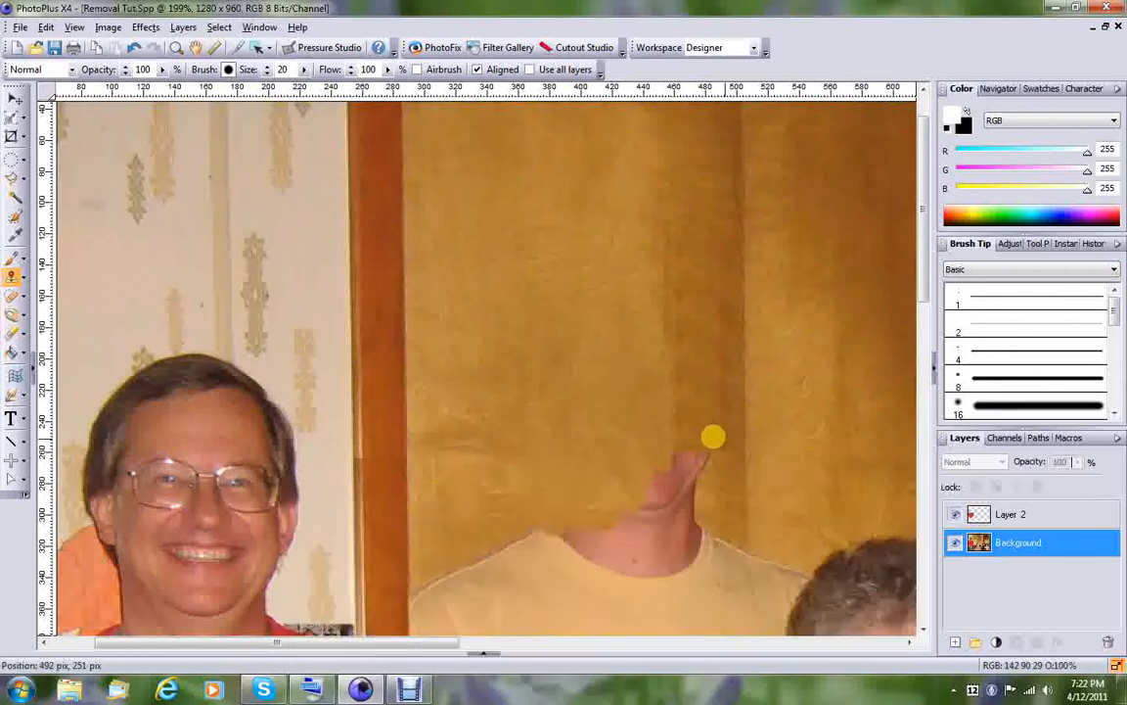
pyautogui.moveTo(682, 450)
pyautogui.mouseDown()
pyautogui.moveTo(655, 479)
pyautogui.moveTo(714, 486)
pyautogui.moveTo(645, 497)
pyautogui.moveTo(709, 495)
pyautogui.moveTo(649, 502)
pyautogui.moveTo(693, 494)
pyautogui.moveTo(706, 505)
pyautogui.moveTo(626, 514)
pyautogui.moveTo(700, 526)
pyautogui.moveTo(517, 533)
pyautogui.moveTo(608, 522)
pyautogui.moveTo(683, 533)
pyautogui.moveTo(502, 541)
pyautogui.moveTo(550, 530)
pyautogui.moveTo(712, 537)
pyautogui.mouseUp()
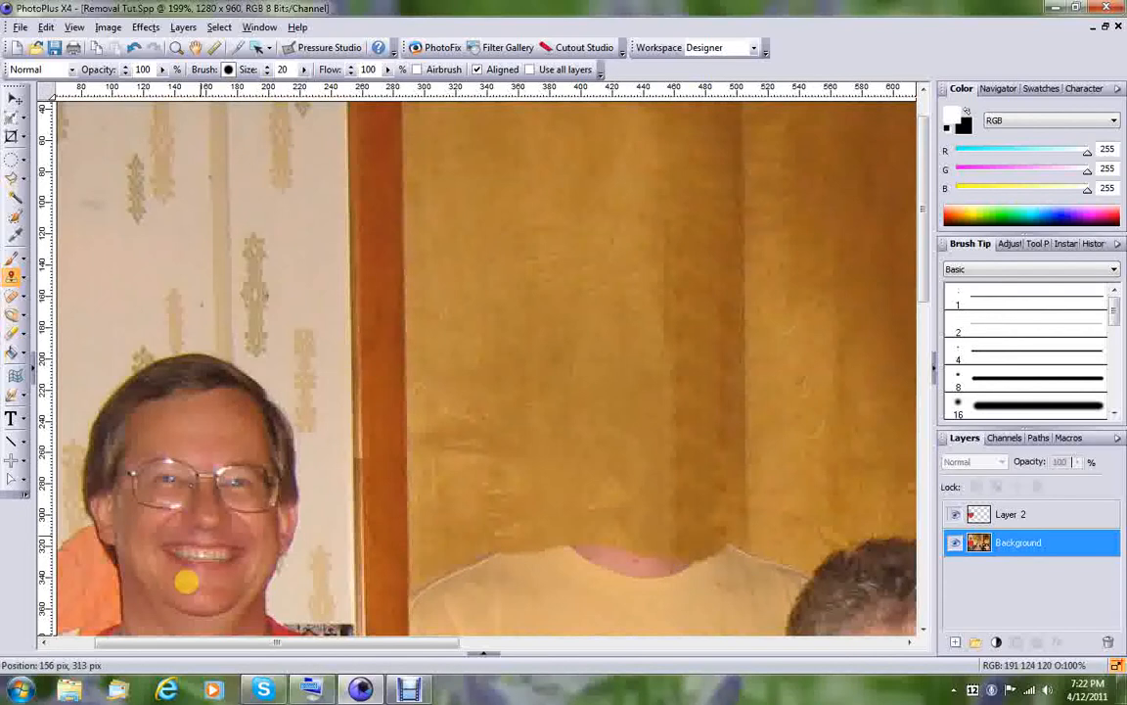
pyautogui.click(360, 689)
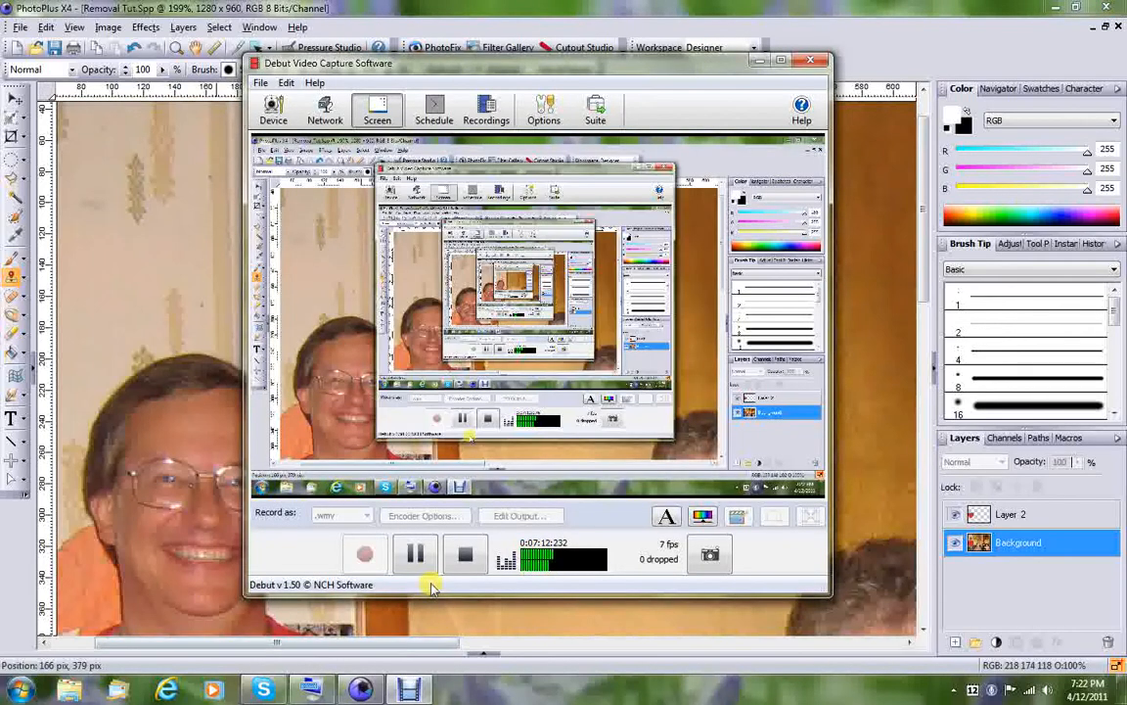
pyautogui.click(415, 551)
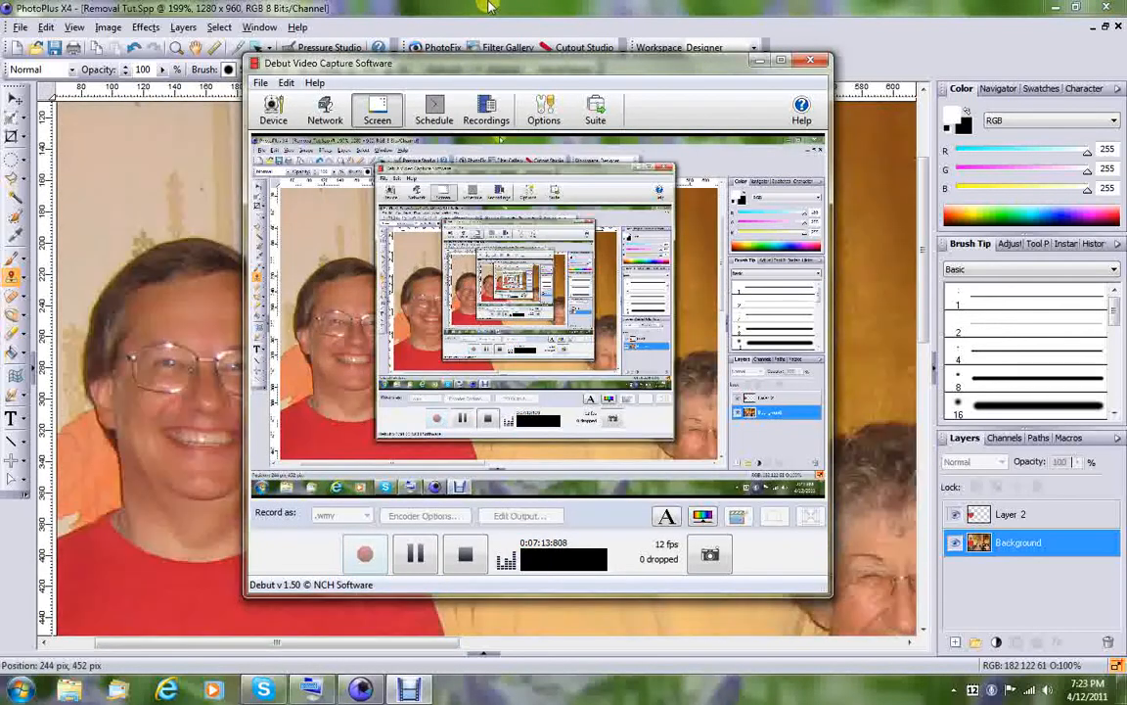
pyautogui.click(488, 9)
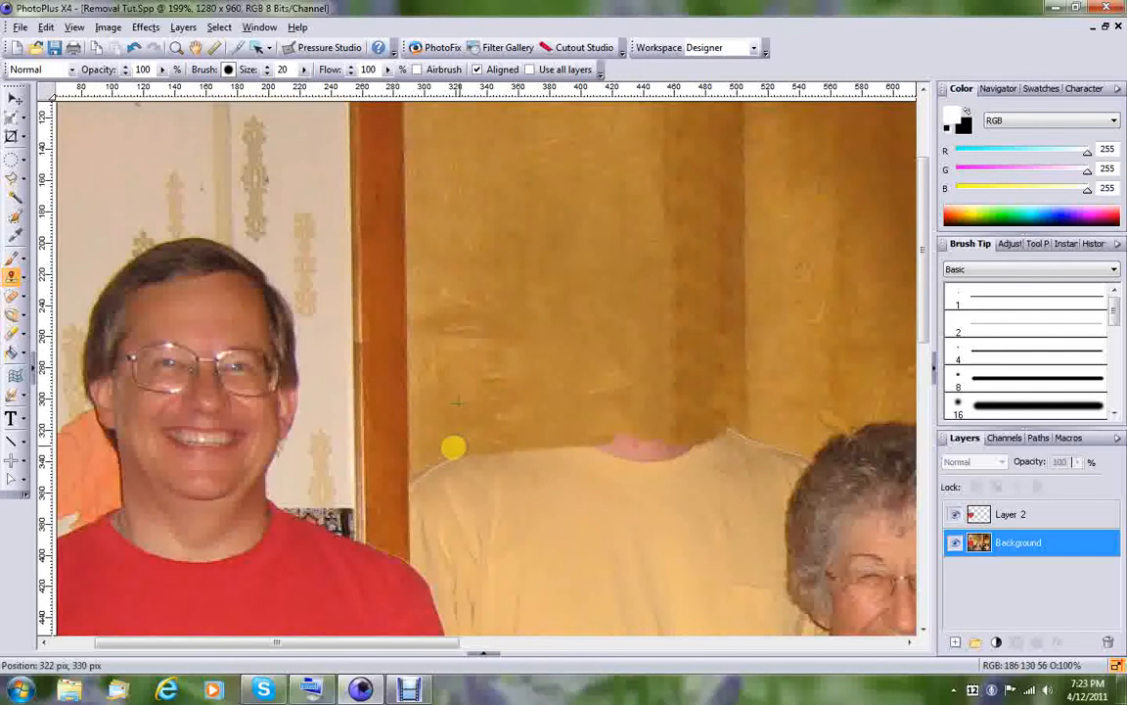
# - Clone the paneling over the yellow shirt's collar and upper shoulders, and toggle Layer 2's visibility to check the covered area
pyautogui.moveTo(453, 447)
pyautogui.mouseDown()
pyautogui.moveTo(484, 456)
pyautogui.moveTo(729, 439)
pyautogui.moveTo(427, 467)
pyautogui.moveTo(458, 475)
pyautogui.moveTo(743, 448)
pyautogui.mouseUp()
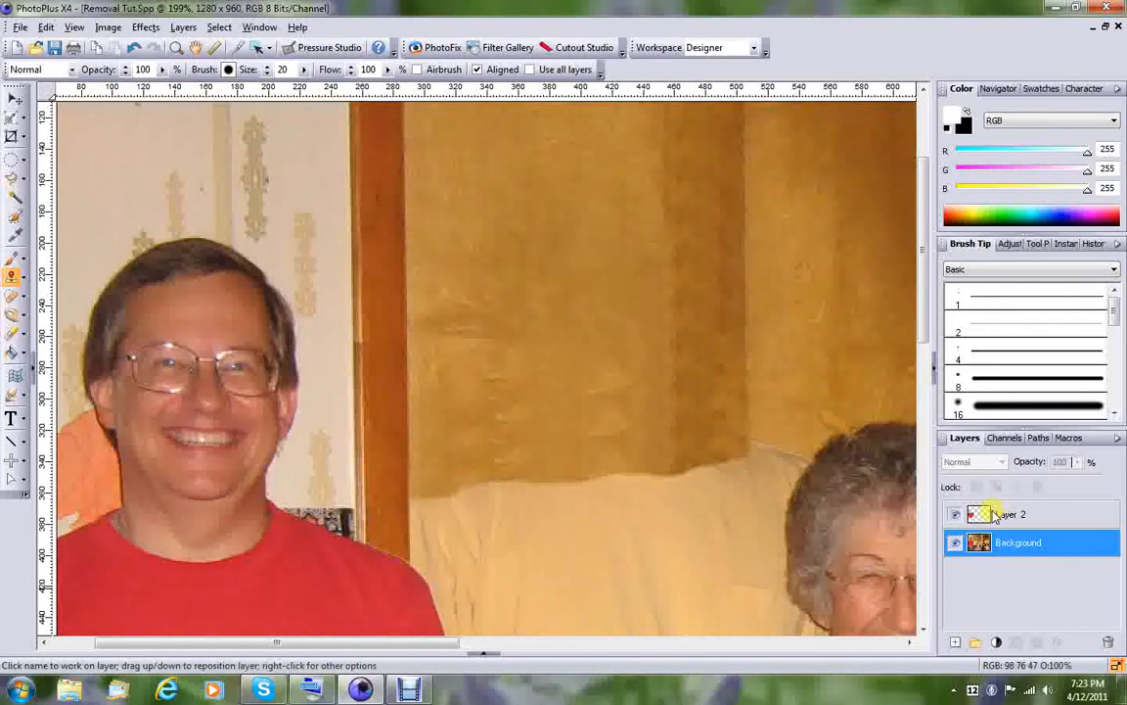
pyautogui.click(956, 514)
pyautogui.click(956, 515)
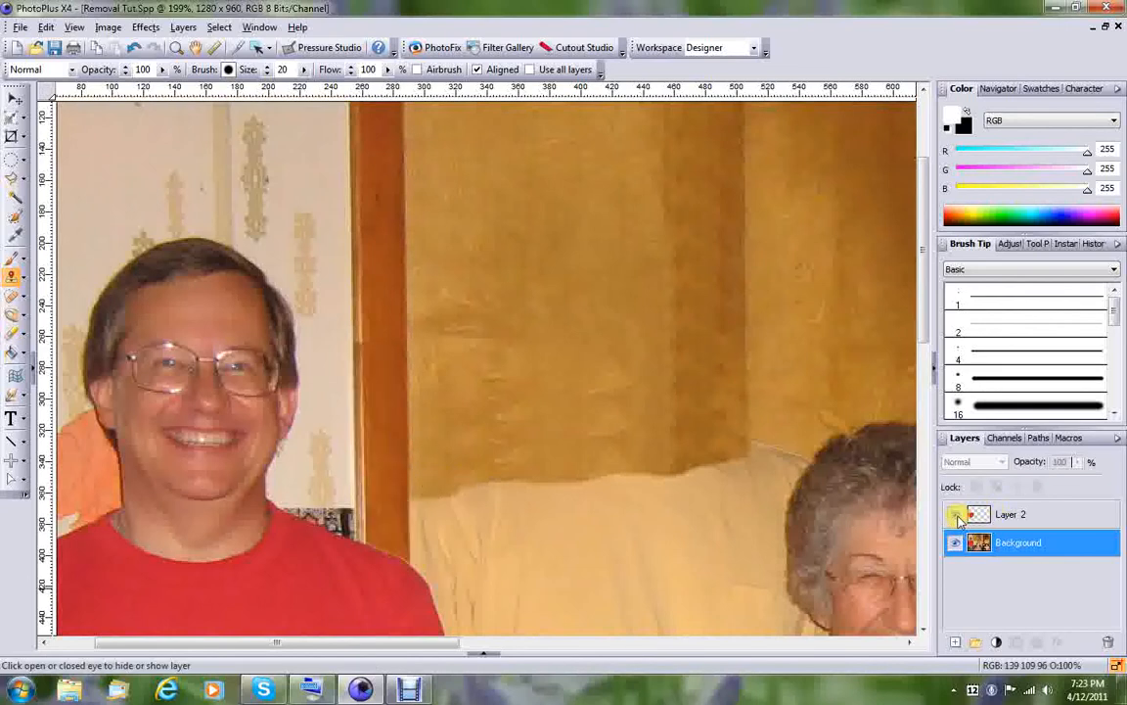
# - Clone the paneling down over more of the yellow shirt, from the red-shirted man's shoulder across to the grey-haired woman
pyautogui.moveTo(493, 487); pyautogui.dragTo(453, 503)
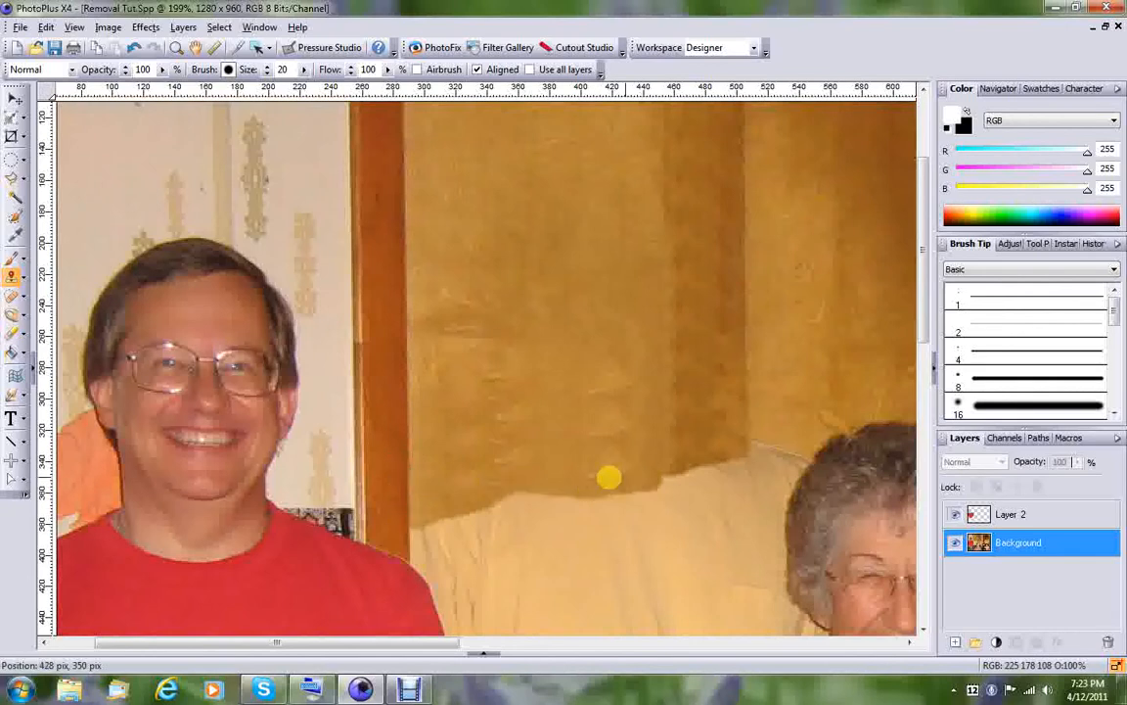
pyautogui.moveTo(540, 496)
pyautogui.mouseDown()
pyautogui.moveTo(404, 519)
pyautogui.moveTo(563, 490)
pyautogui.moveTo(611, 492)
pyautogui.moveTo(716, 462)
pyautogui.mouseUp()
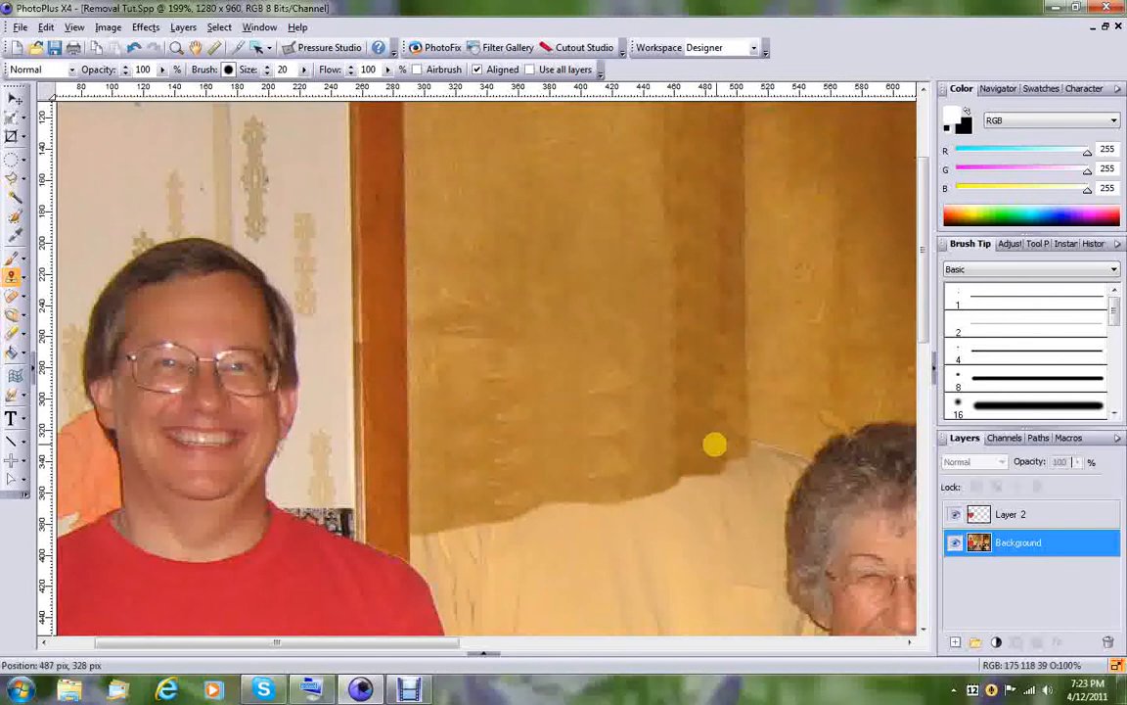
pyautogui.click(743, 448)
pyautogui.moveTo(743, 448)
pyautogui.mouseDown()
pyautogui.moveTo(800, 460)
pyautogui.moveTo(661, 480)
pyautogui.moveTo(786, 476)
pyautogui.moveTo(768, 488)
pyautogui.moveTo(661, 498)
pyautogui.mouseUp()
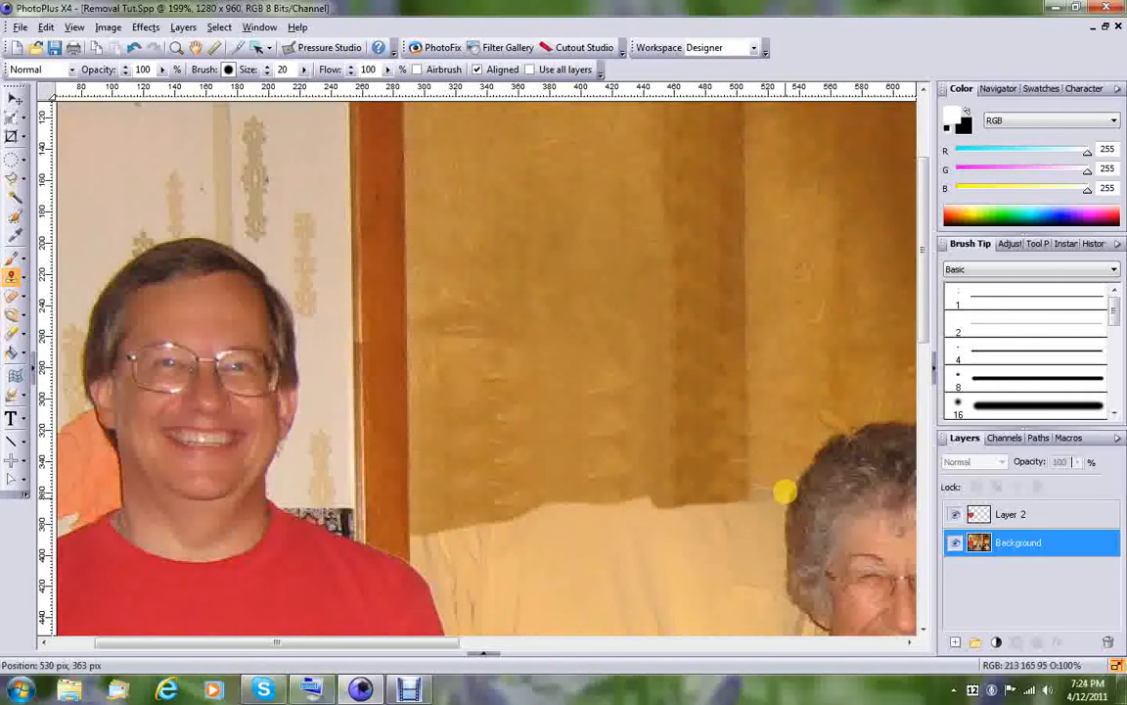
pyautogui.moveTo(768, 483); pyautogui.dragTo(750, 487)
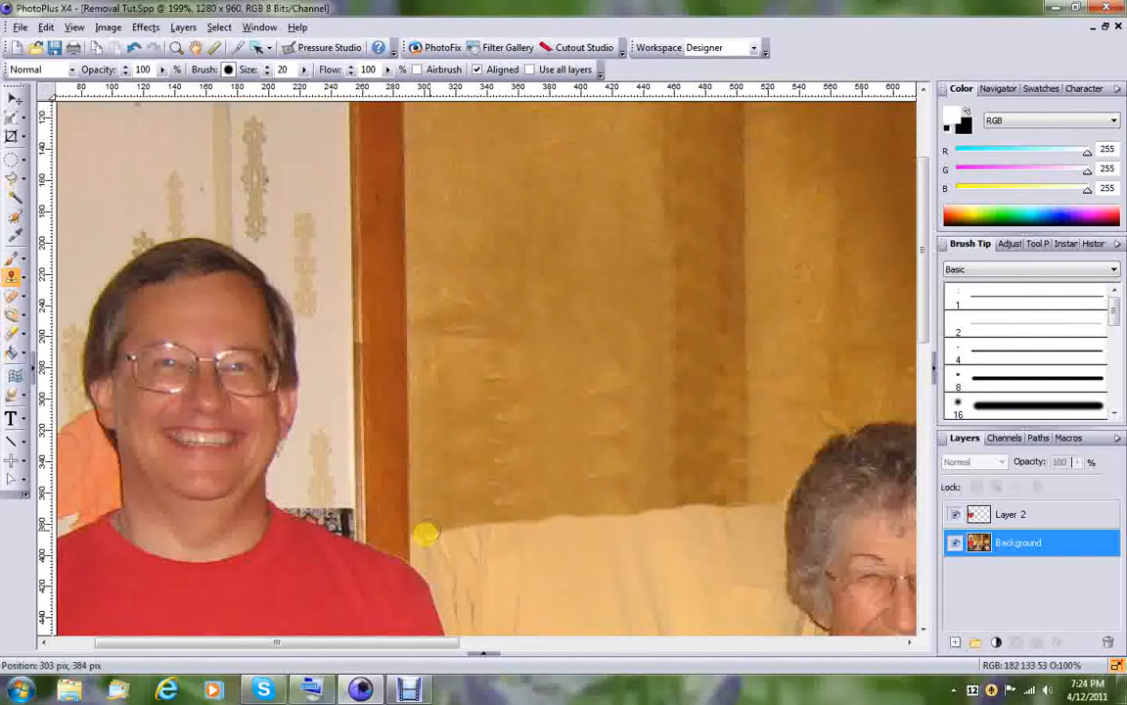
pyautogui.moveTo(419, 536)
pyautogui.mouseDown()
pyautogui.moveTo(458, 534)
pyautogui.moveTo(410, 555)
pyautogui.moveTo(449, 566)
pyautogui.moveTo(412, 586)
pyautogui.moveTo(439, 574)
pyautogui.moveTo(425, 562)
pyautogui.moveTo(463, 573)
pyautogui.moveTo(427, 586)
pyautogui.moveTo(482, 539)
pyautogui.moveTo(460, 533)
pyautogui.moveTo(477, 522)
pyautogui.moveTo(444, 553)
pyautogui.moveTo(514, 519)
pyautogui.moveTo(600, 503)
pyautogui.moveTo(736, 497)
pyautogui.moveTo(494, 533)
pyautogui.moveTo(629, 525)
pyautogui.mouseUp()
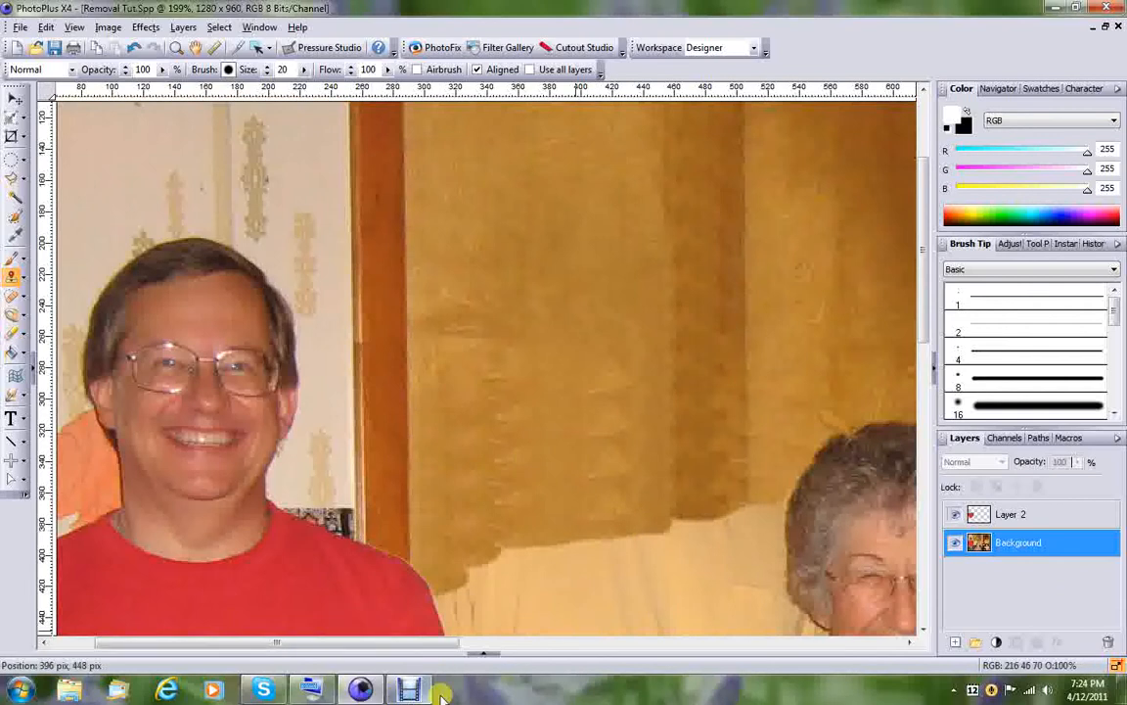
pyautogui.click(360, 689)
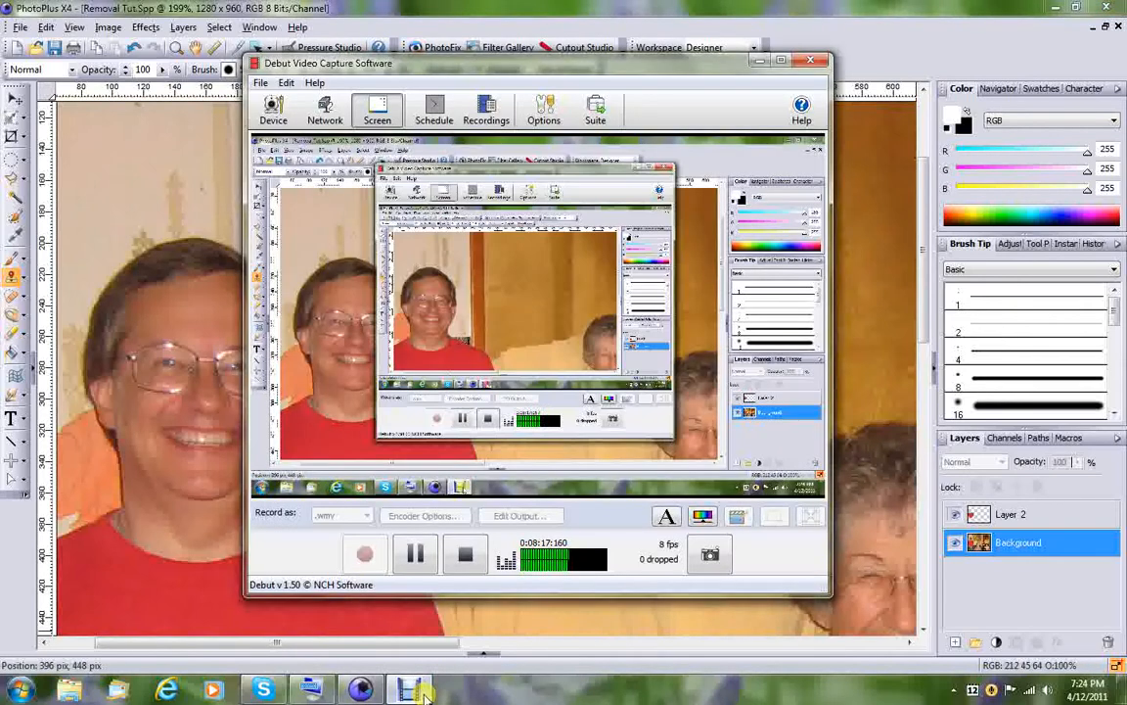
pyautogui.click(421, 558)
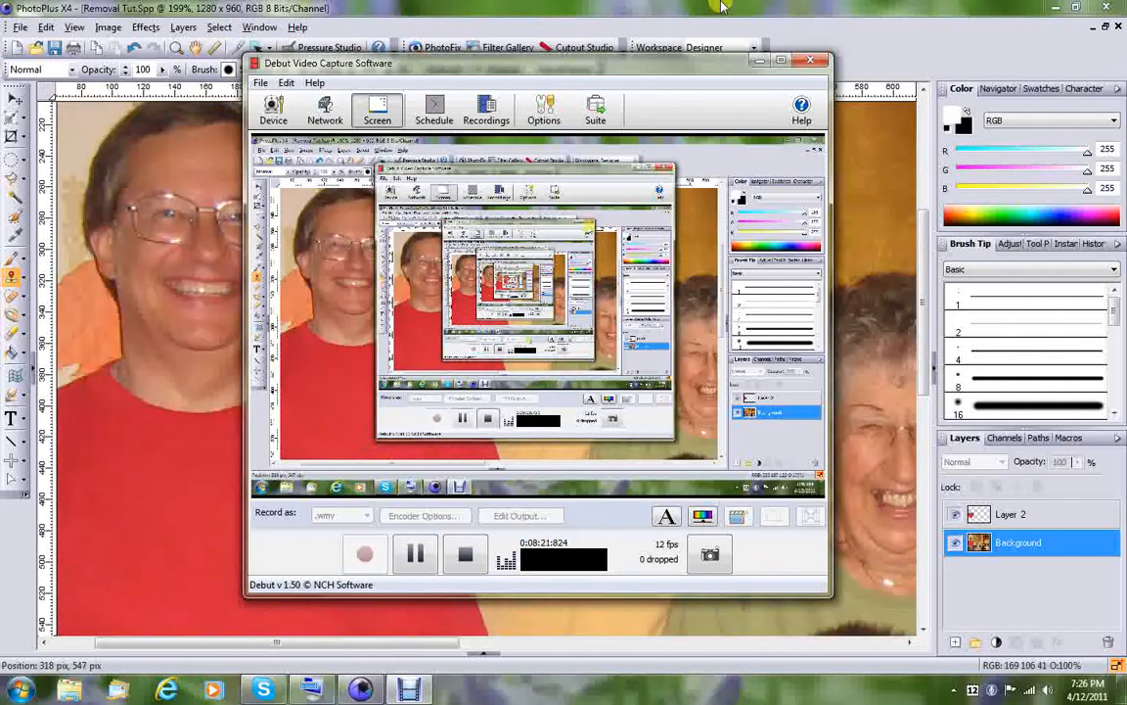
pyautogui.click(723, 6)
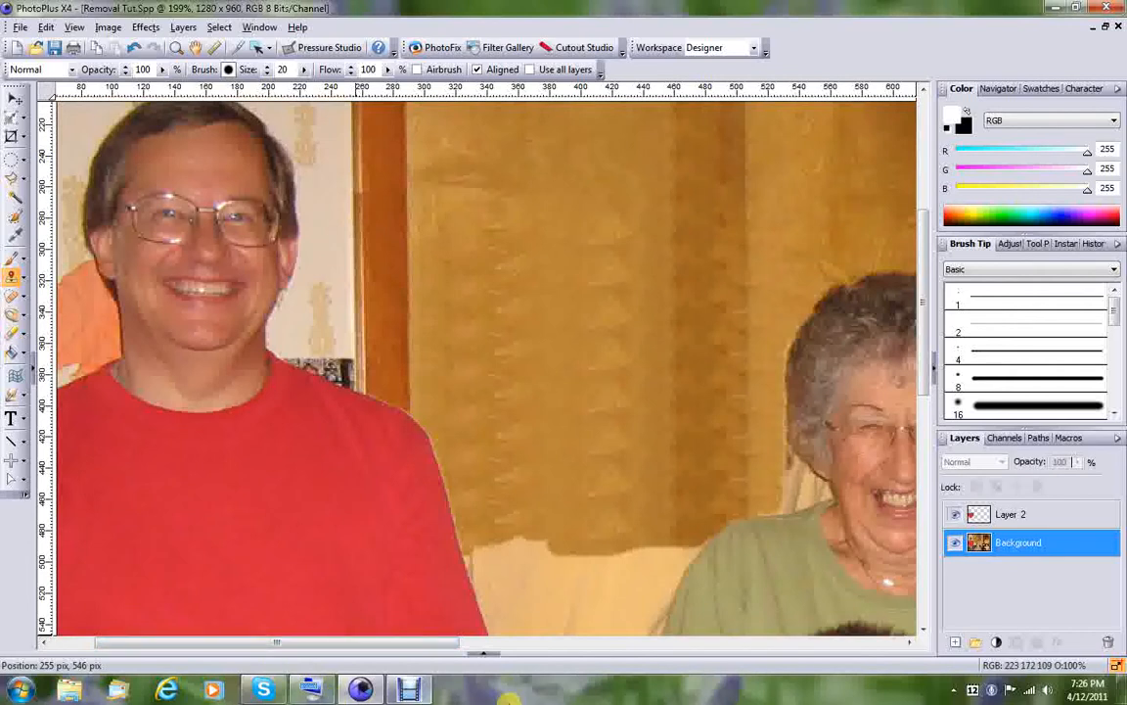
# - Set a Clone source point on the paneling beside the grey-haired woman's jaw and clone over the yellow patch next to her hair
pyautogui.click(312, 692)
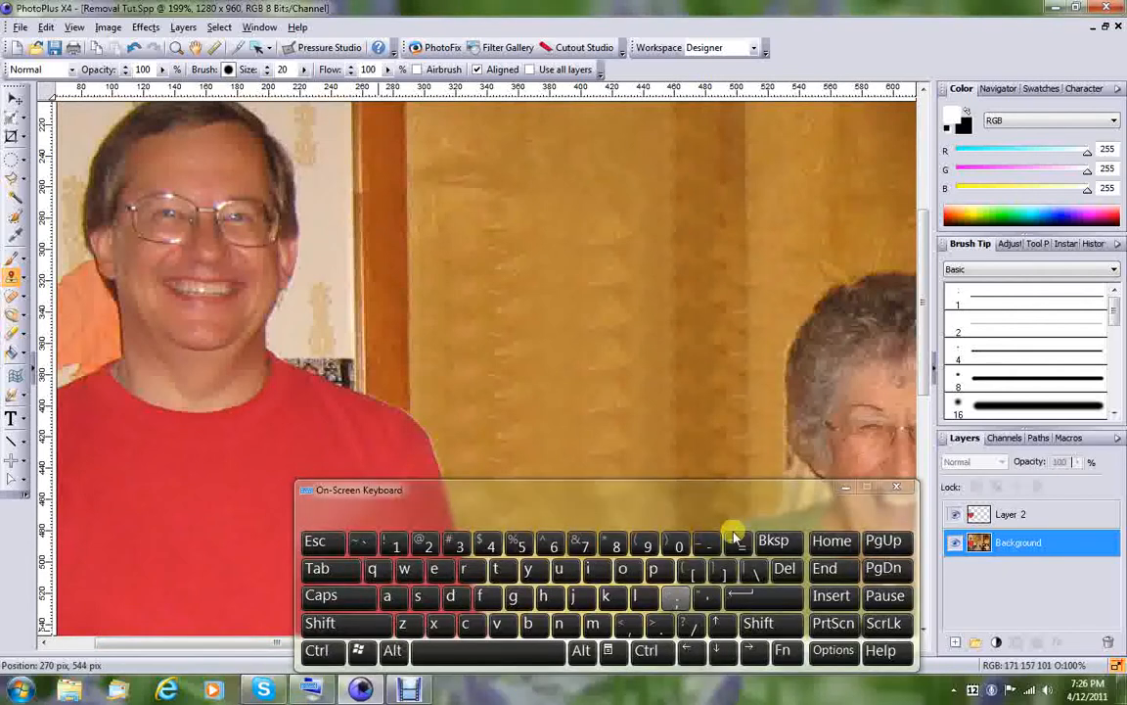
pyautogui.click(362, 626)
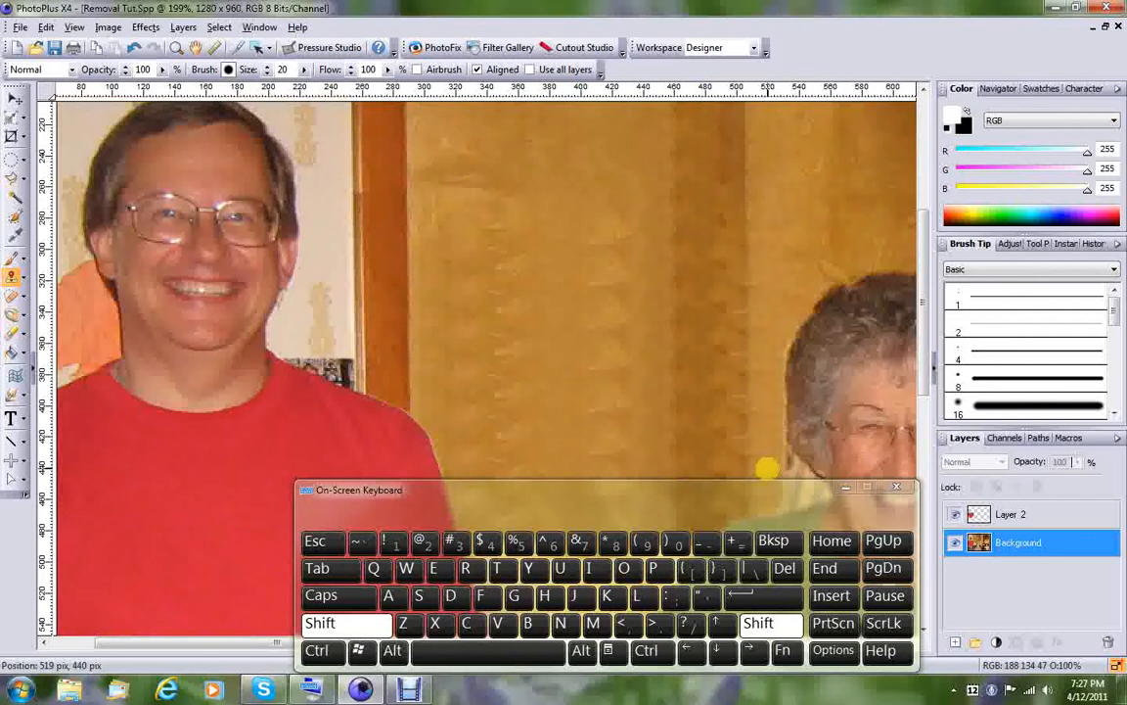
pyautogui.click(377, 624)
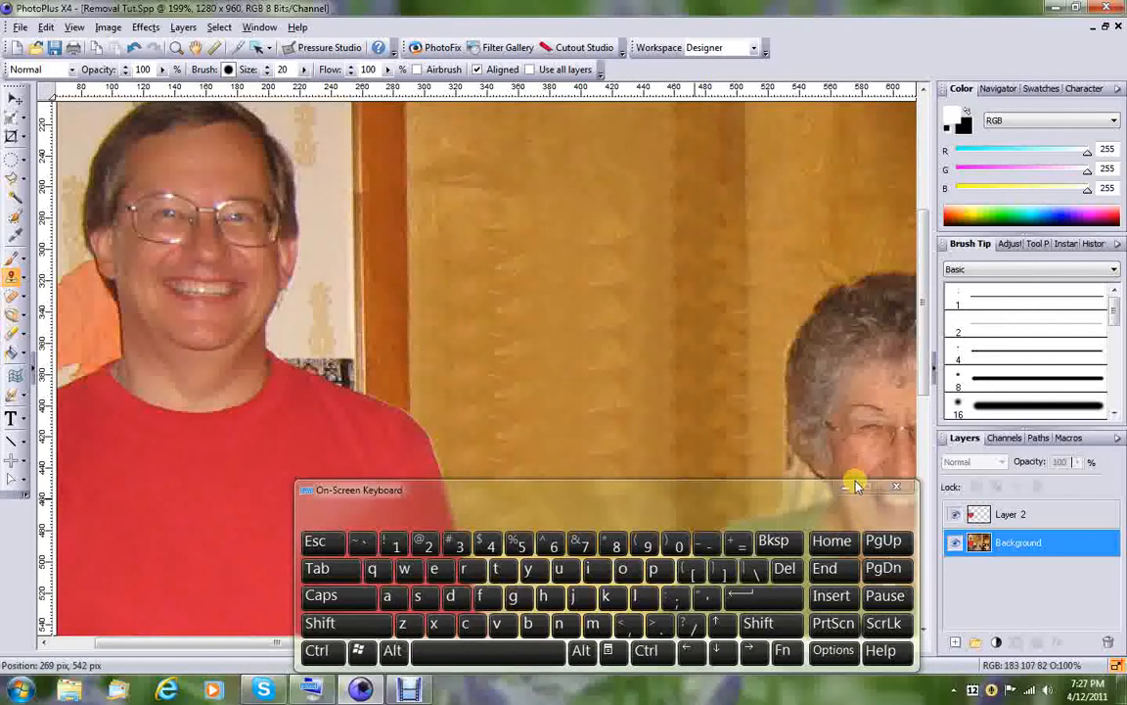
pyautogui.click(846, 486)
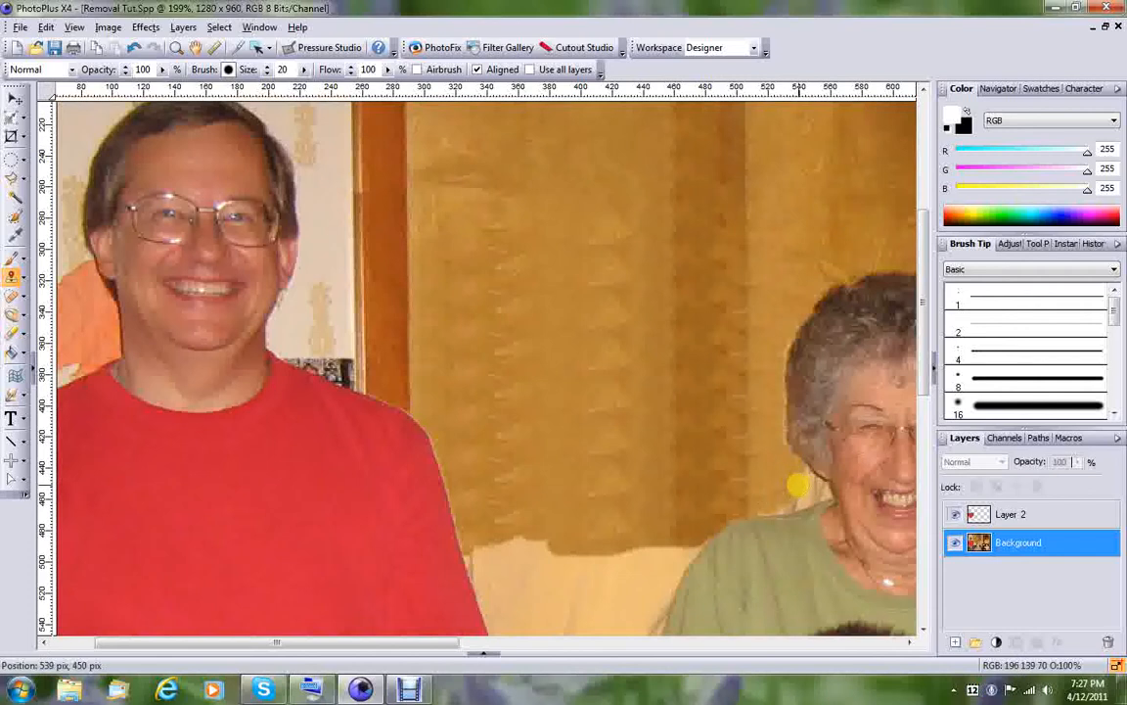
pyautogui.moveTo(799, 483); pyautogui.dragTo(799, 477)
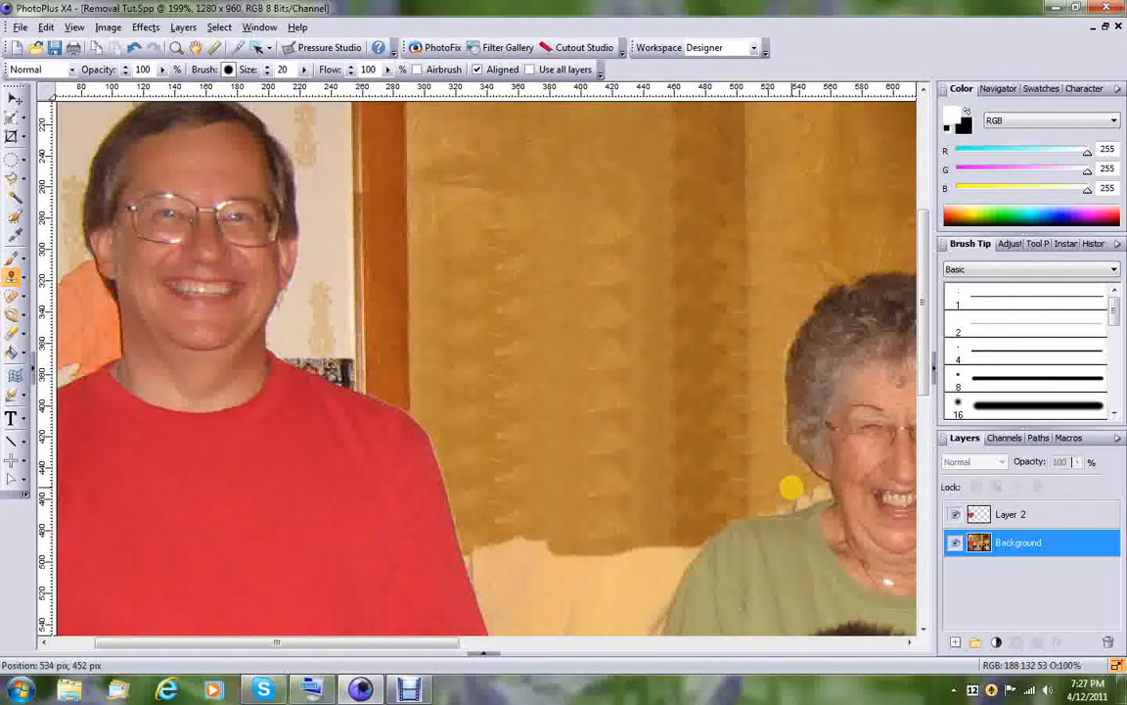
# - Resample the paneling close to the woman's neck and clone it over the remaining yellow patch above her green-shirted shoulder
pyautogui.click(312, 688)
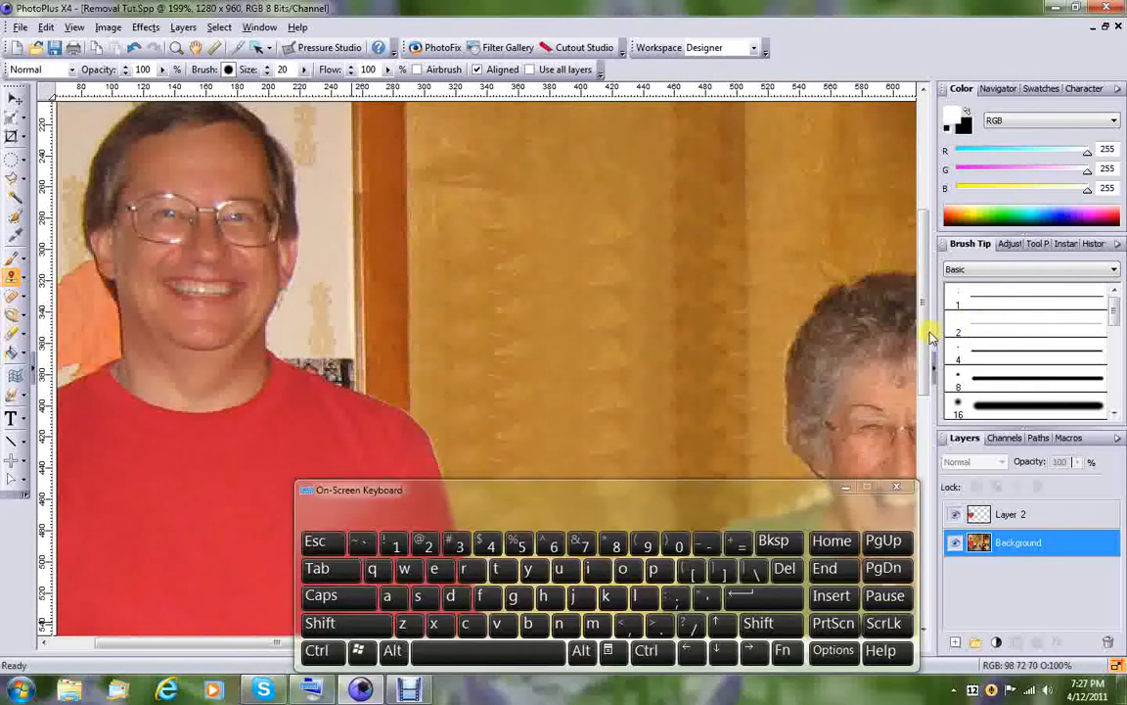
pyautogui.click(319, 624)
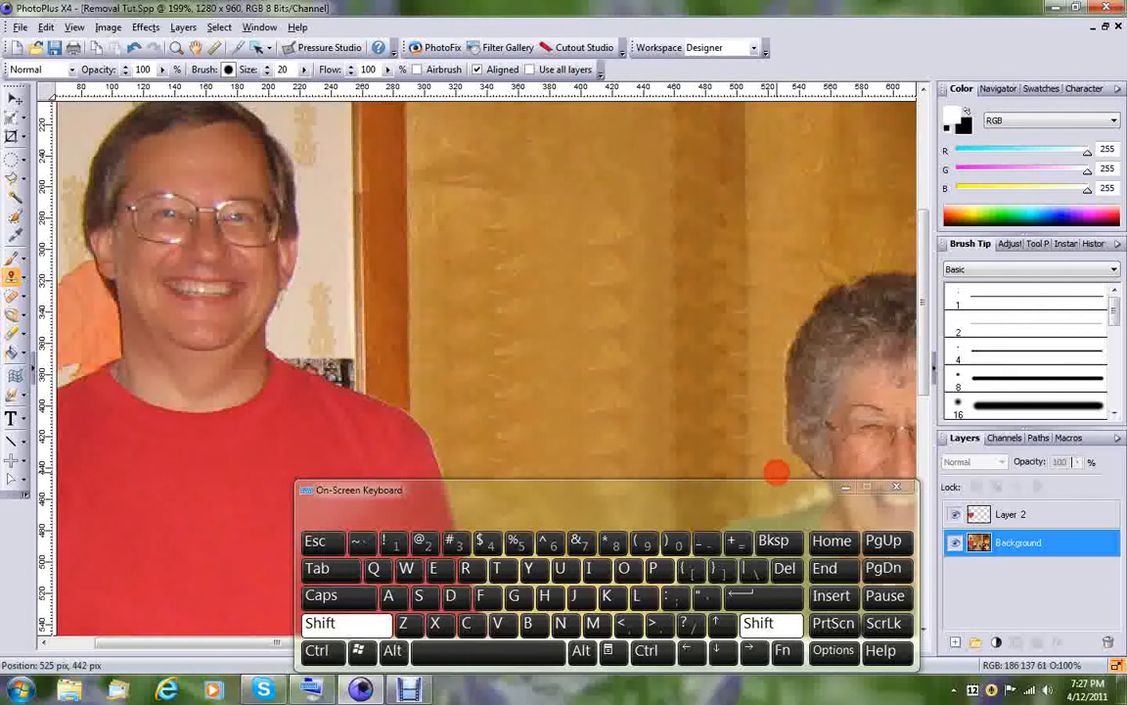
pyautogui.click(386, 622)
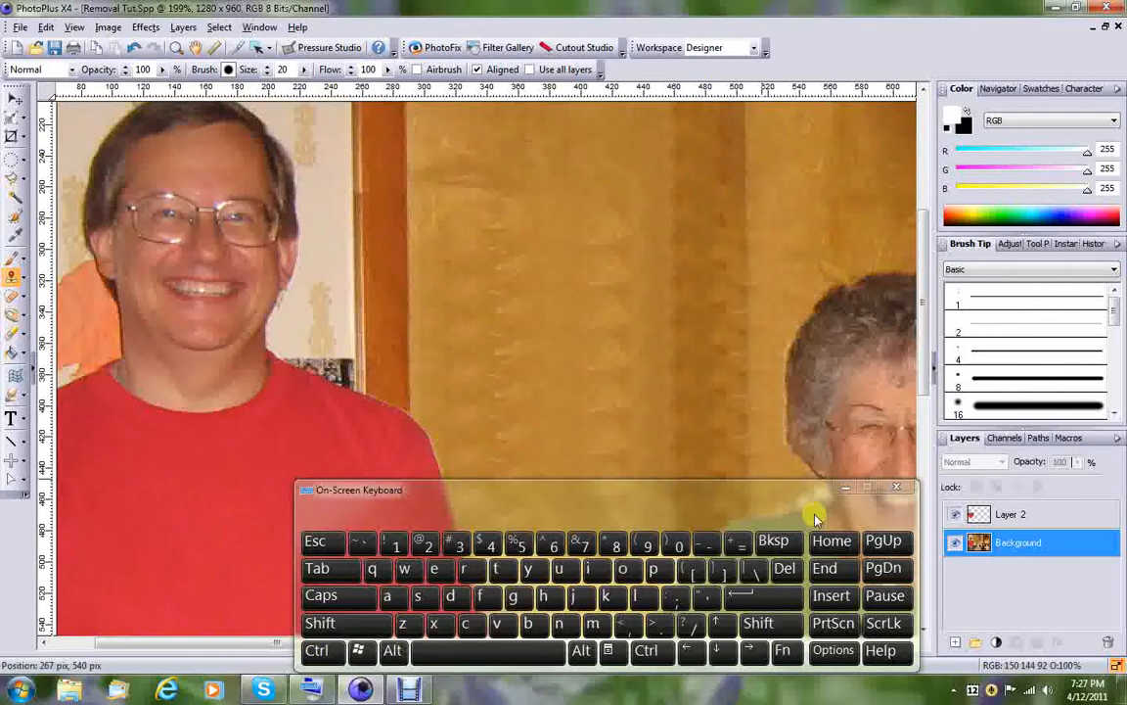
pyautogui.click(843, 489)
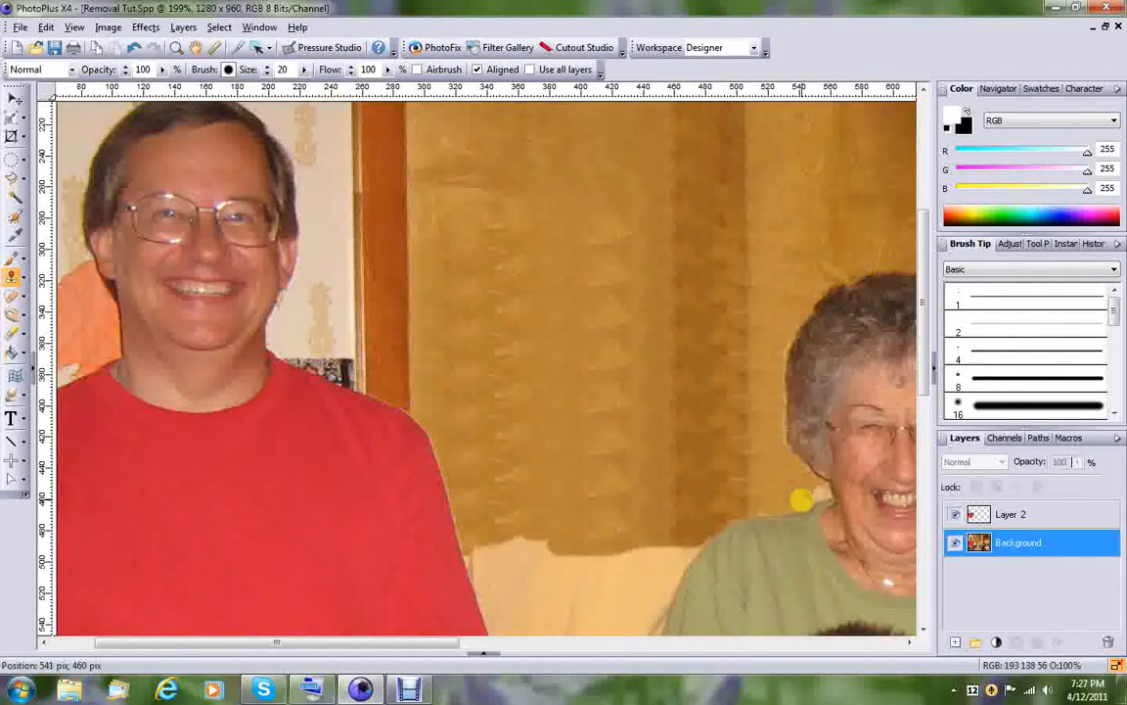
# - Turn off the Clone tool's Aligned option and put the on-screen keyboard away
pyautogui.click(323, 691)
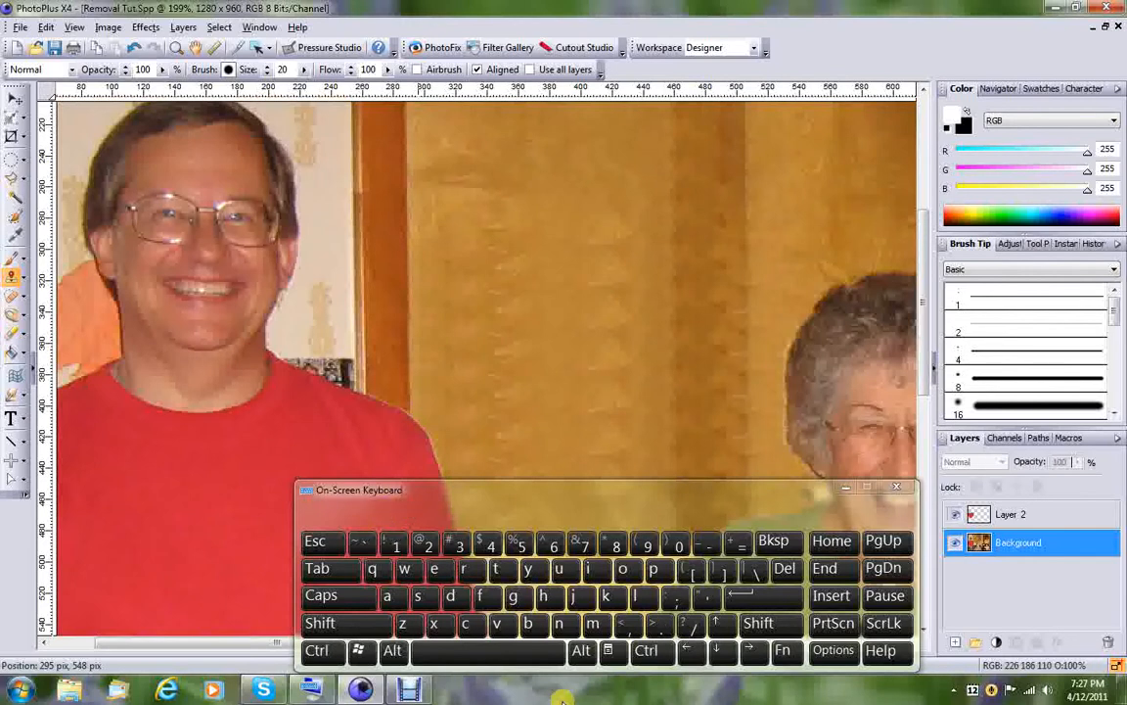
pyautogui.click(325, 623)
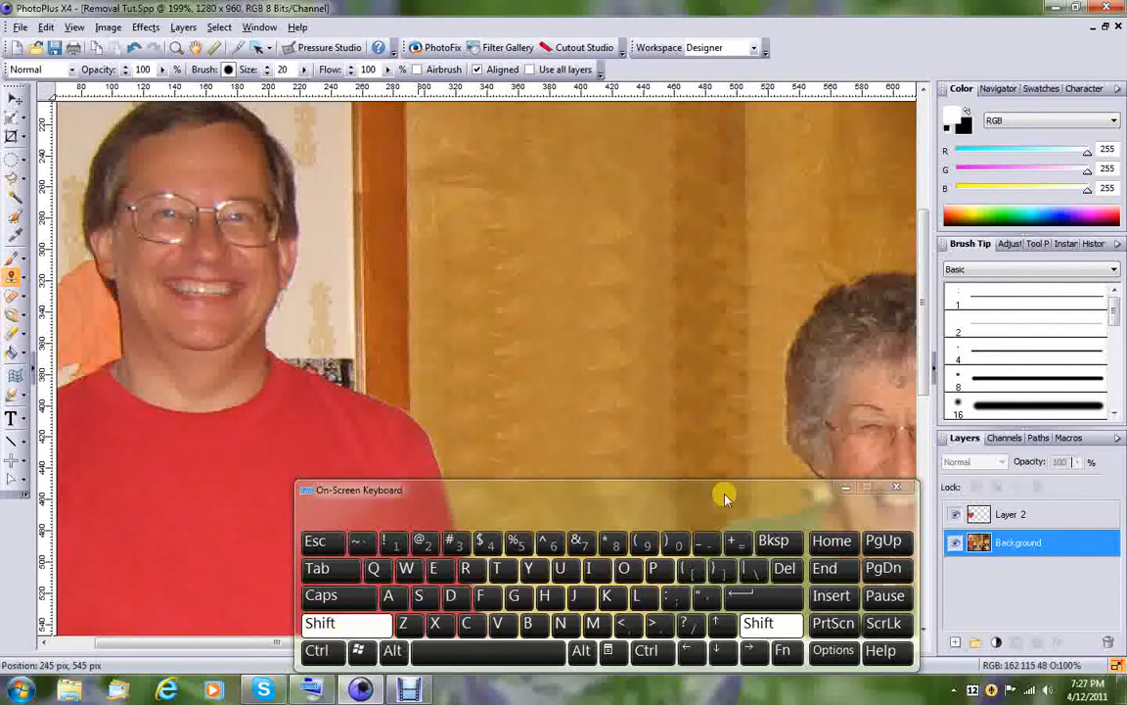
pyautogui.click(323, 623)
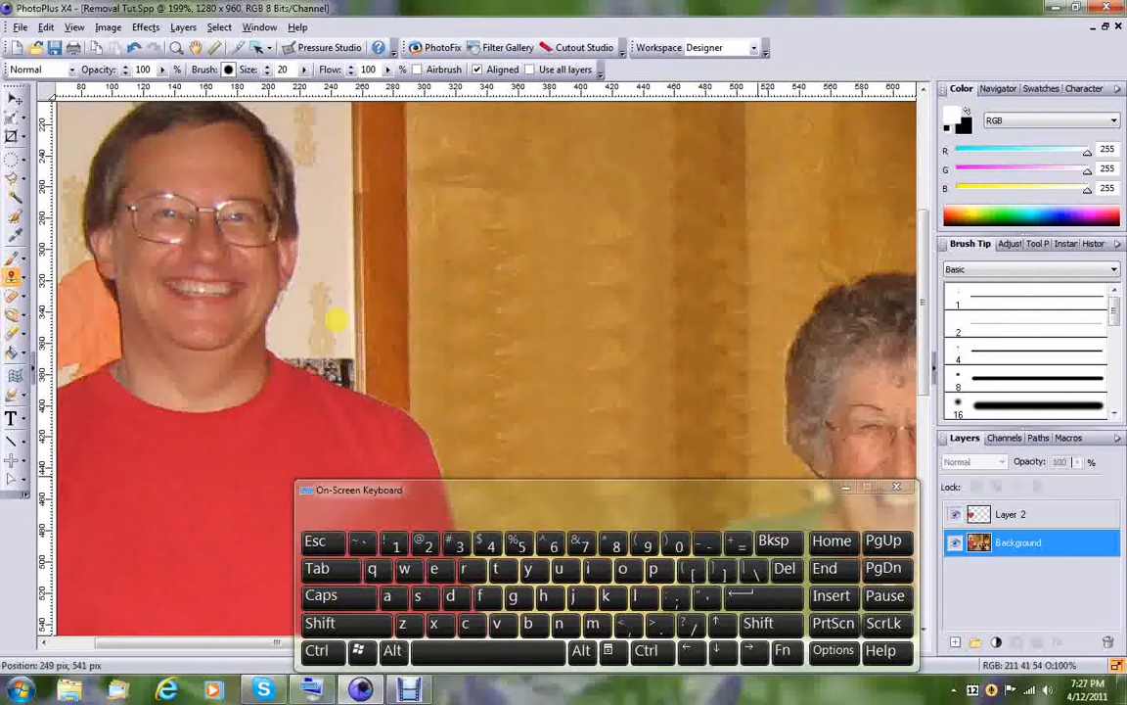
pyautogui.click(475, 72)
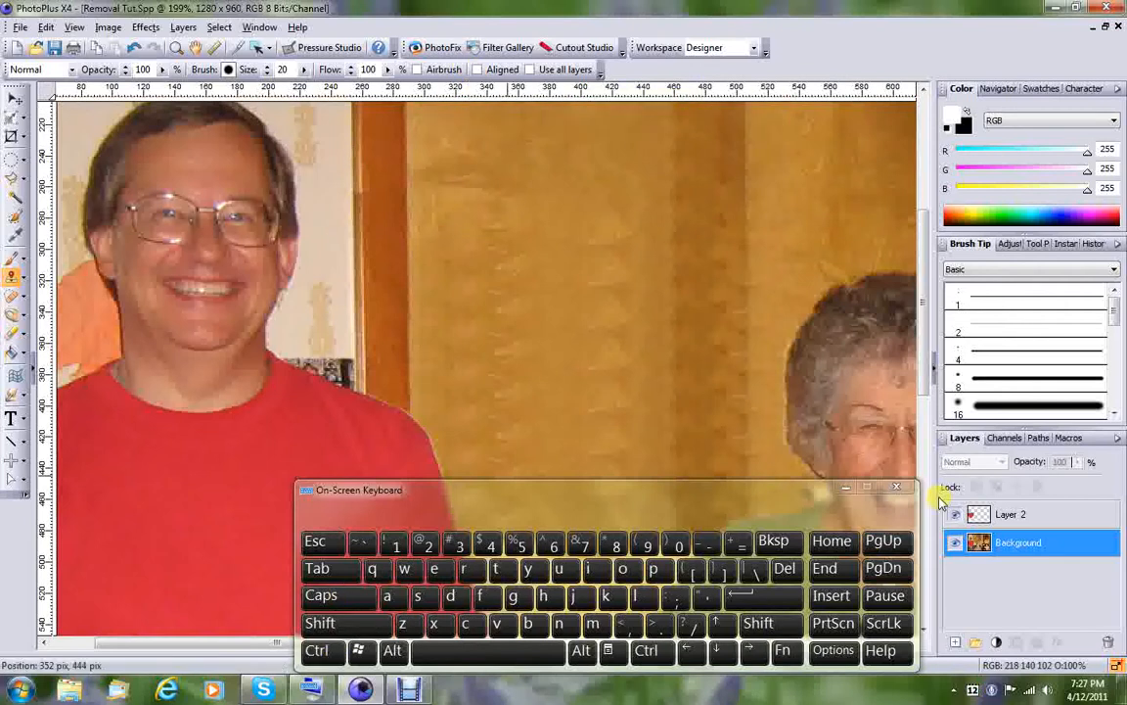
pyautogui.click(845, 487)
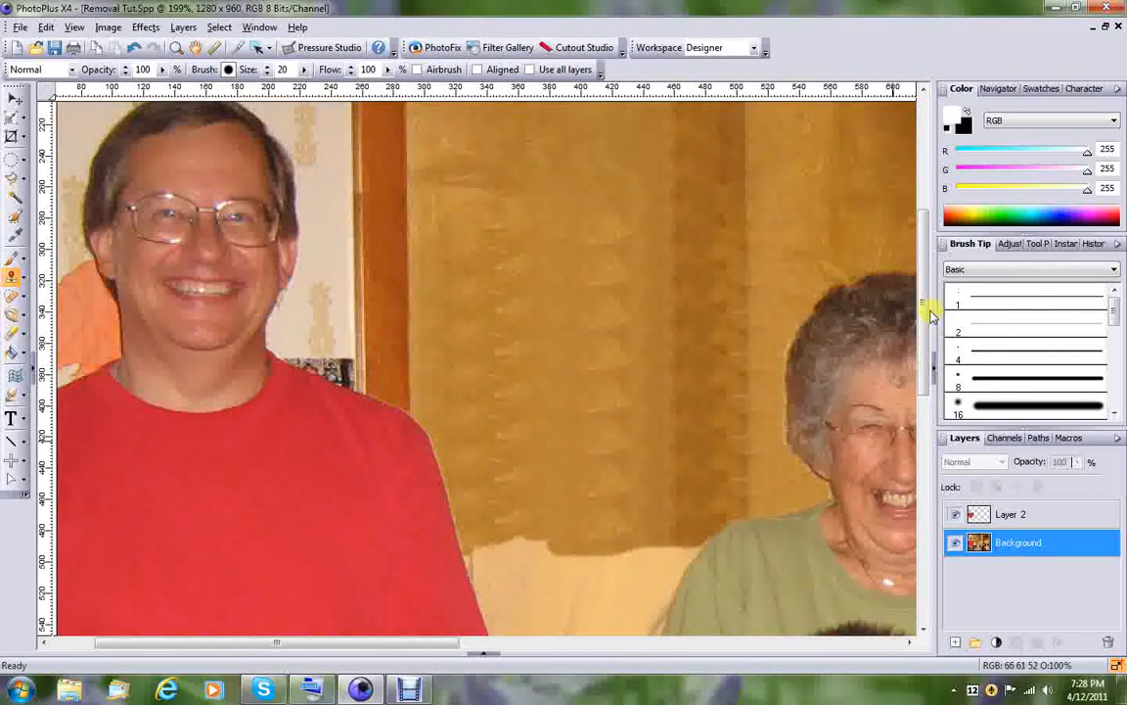
# - Use the blemish remover at size 25 to replace repeated clone marks in the middle of the light paneling with clean paneling above
pyautogui.moveTo(927, 311); pyautogui.dragTo(948, 272)
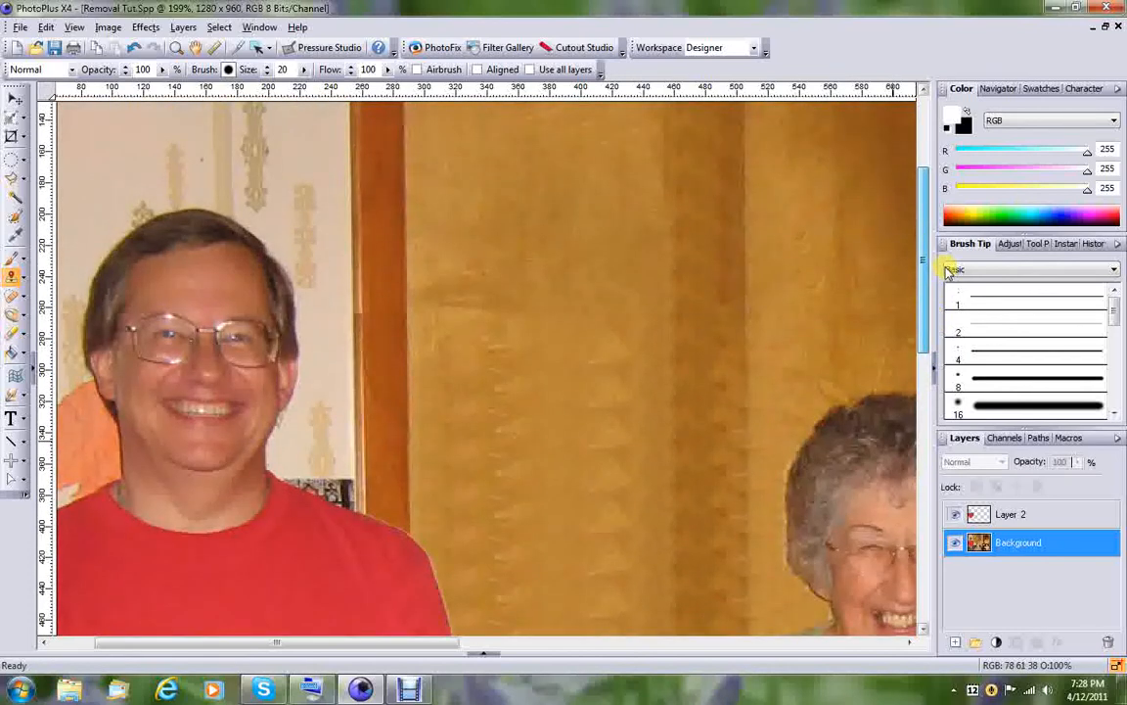
pyautogui.click(12, 298)
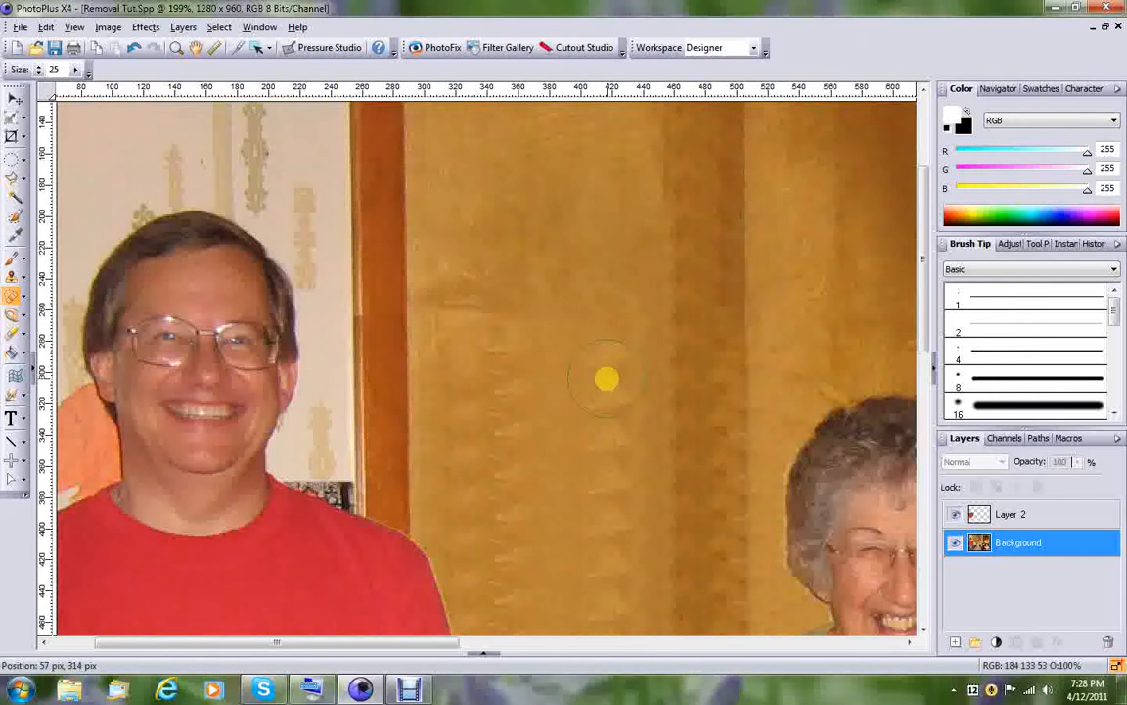
pyautogui.moveTo(606, 379); pyautogui.dragTo(589, 305)
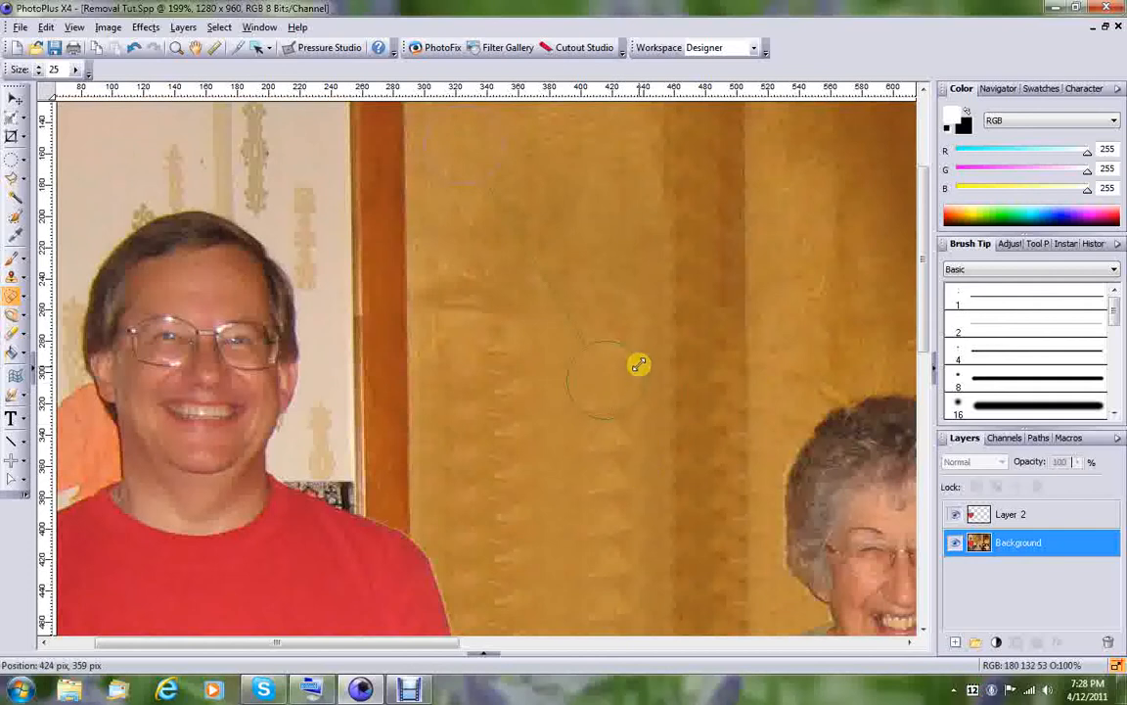
pyautogui.moveTo(637, 362); pyautogui.dragTo(651, 353)
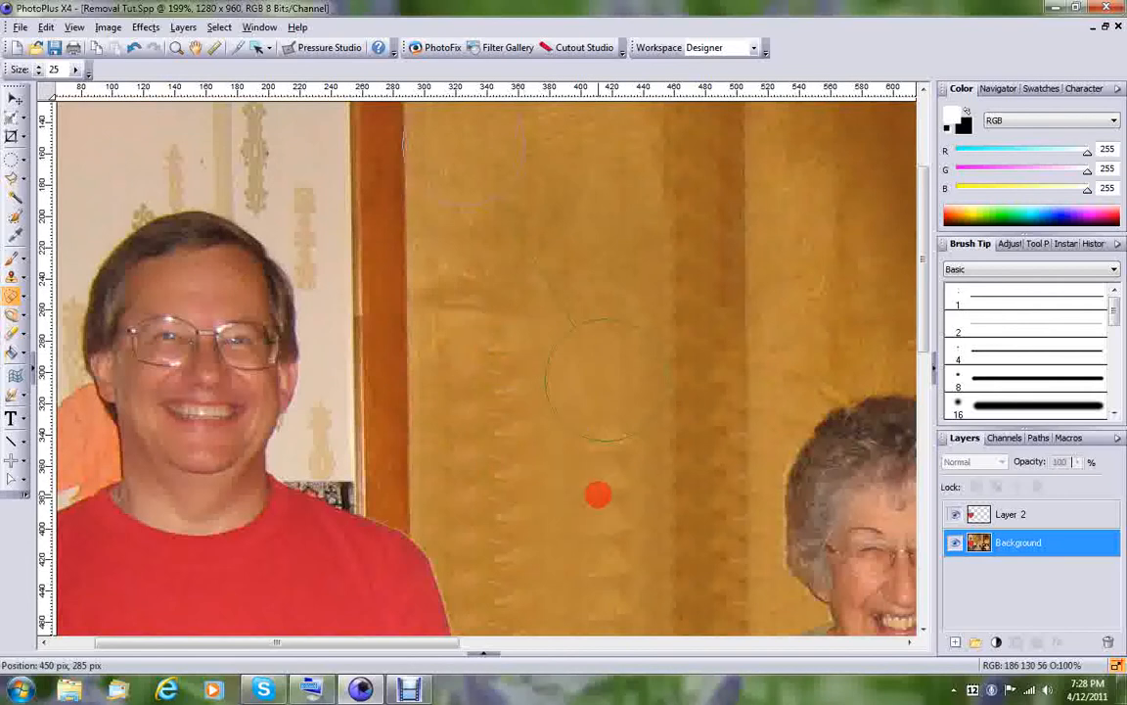
pyautogui.click(599, 495)
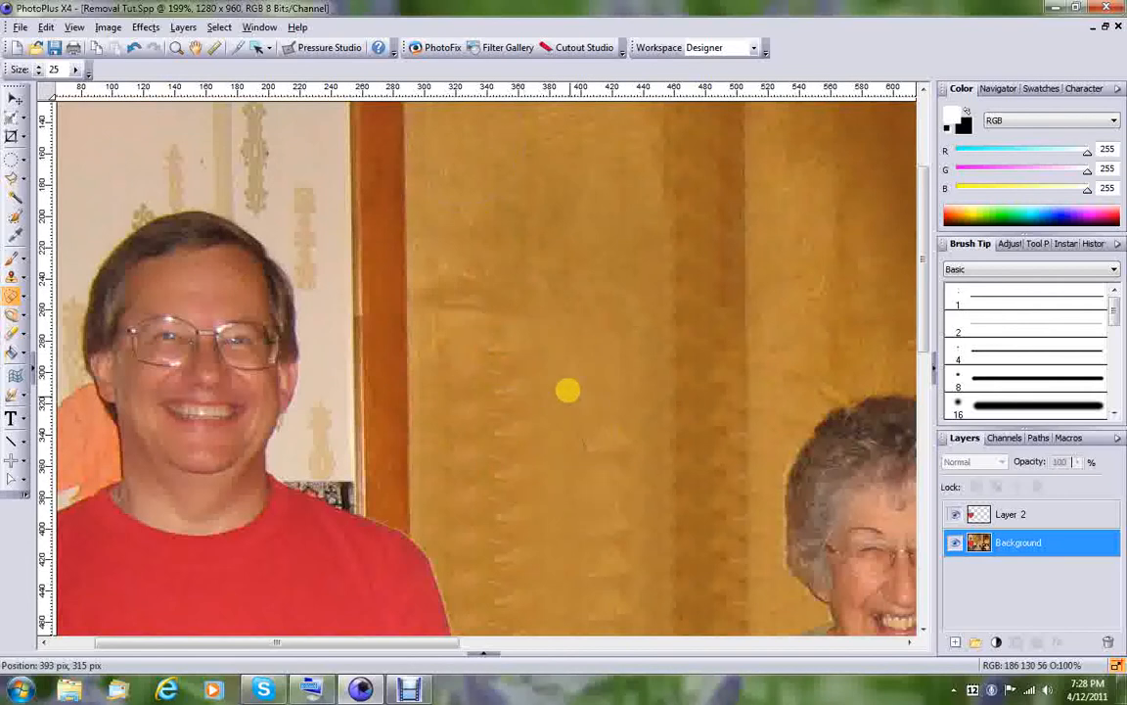
pyautogui.click(595, 182)
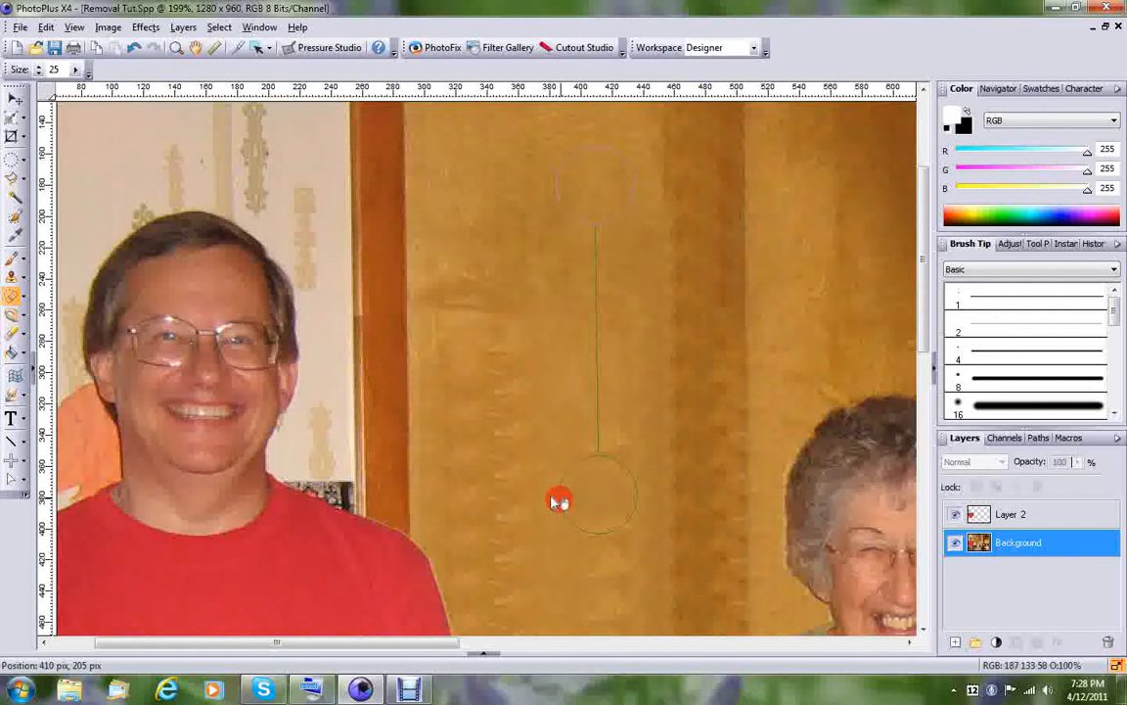
pyautogui.moveTo(558, 502); pyautogui.dragTo(525, 512)
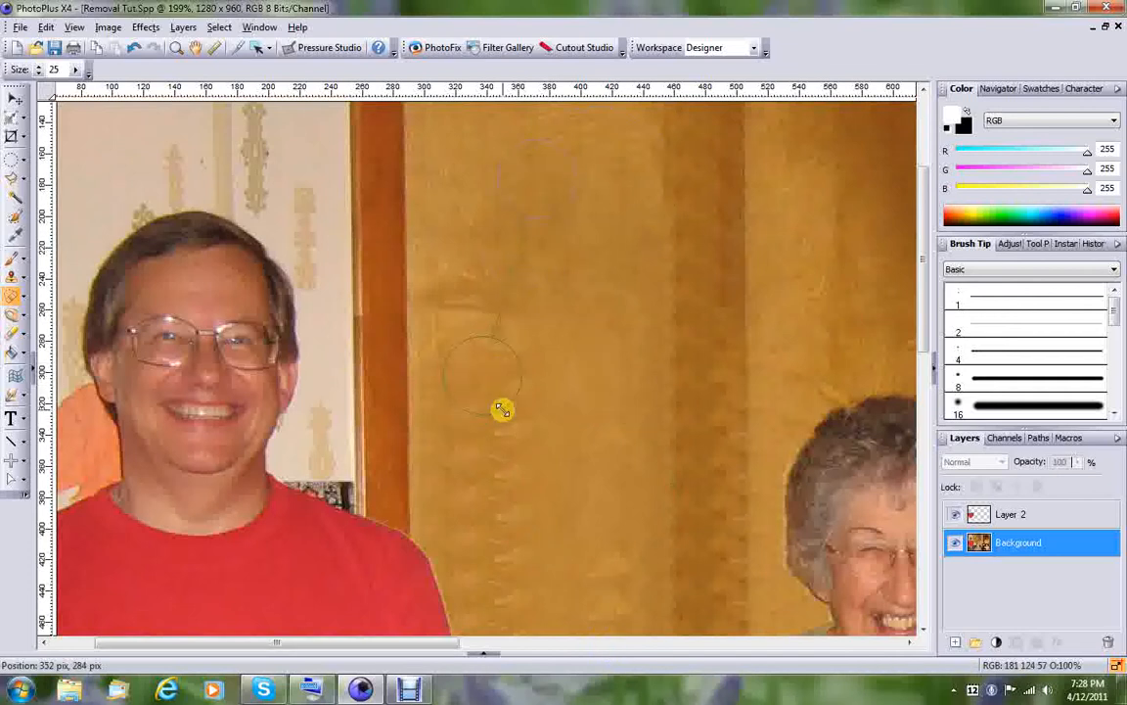
# - Repair the repeated clone marks near the door frame and on the lower light paneling with enlarged blemish-remover circles
pyautogui.moveTo(504, 409)
pyautogui.mouseDown()
pyautogui.moveTo(522, 453)
pyautogui.moveTo(521, 443)
pyautogui.mouseUp()
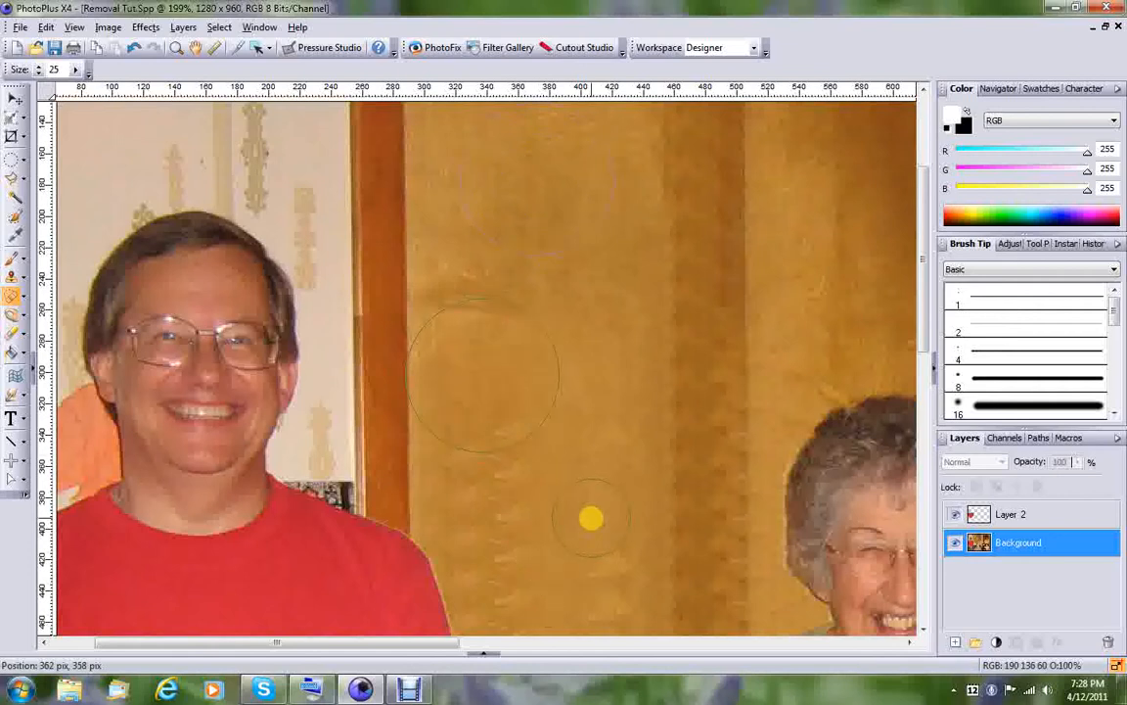
pyautogui.moveTo(524, 496)
pyautogui.mouseDown()
pyautogui.moveTo(582, 301)
pyautogui.moveTo(542, 540)
pyautogui.moveTo(558, 587)
pyautogui.mouseUp()
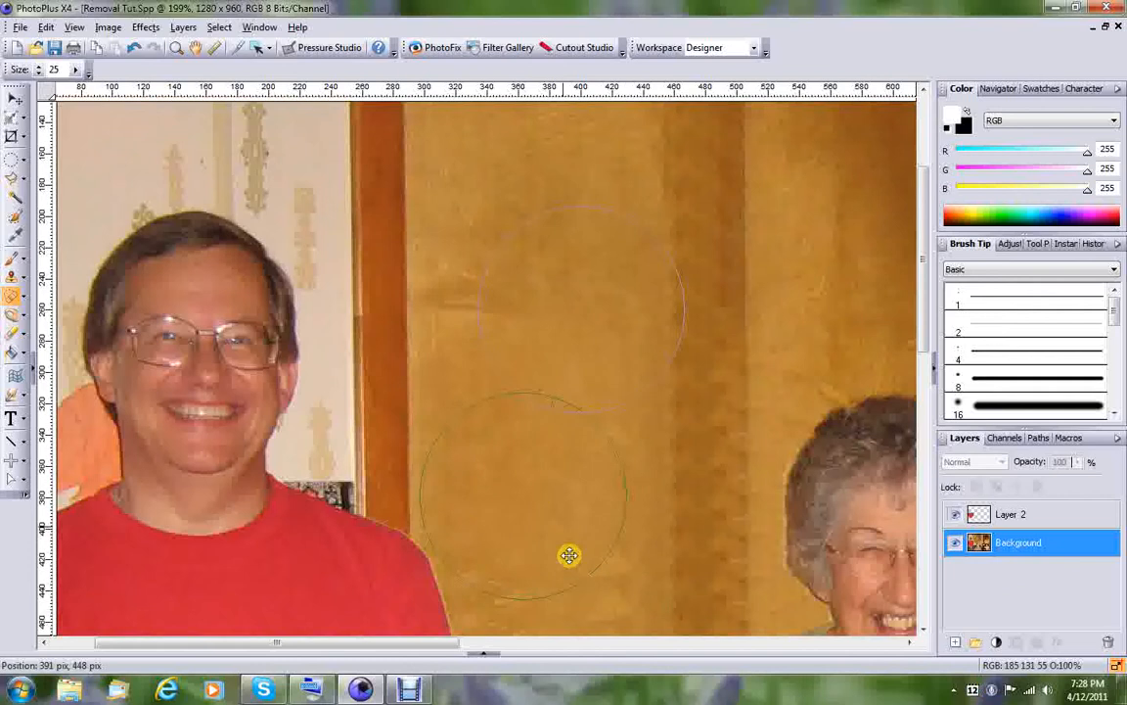
pyautogui.click(602, 588)
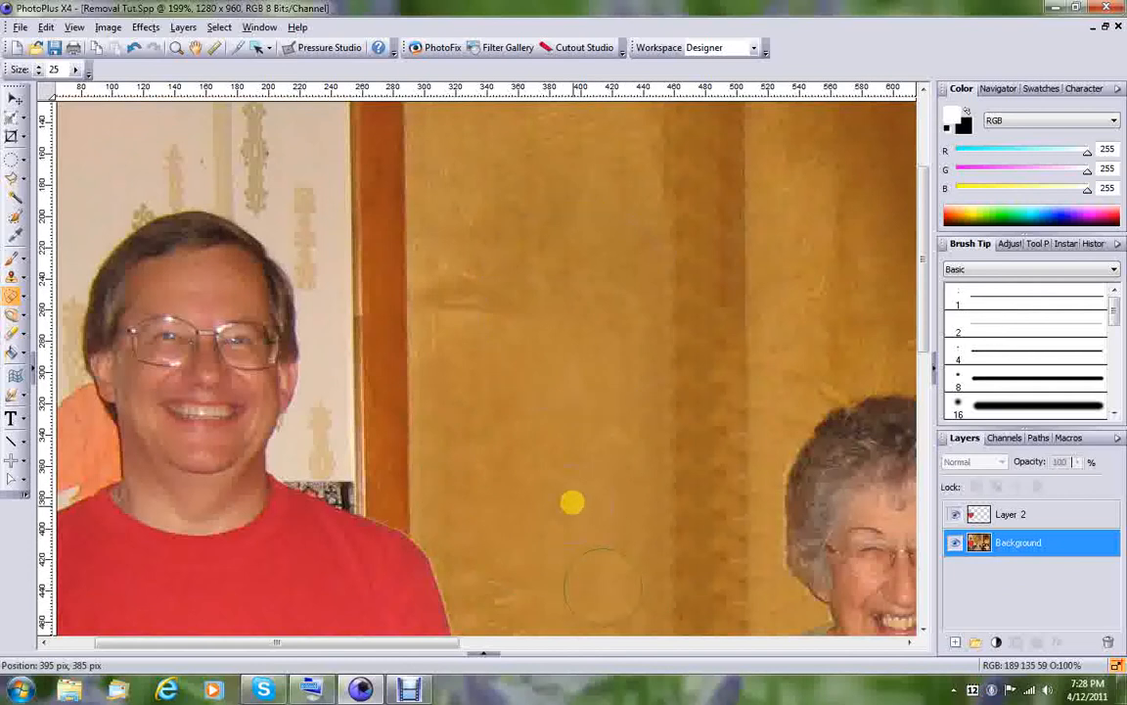
pyautogui.click(561, 409)
pyautogui.moveTo(567, 572); pyautogui.dragTo(553, 554)
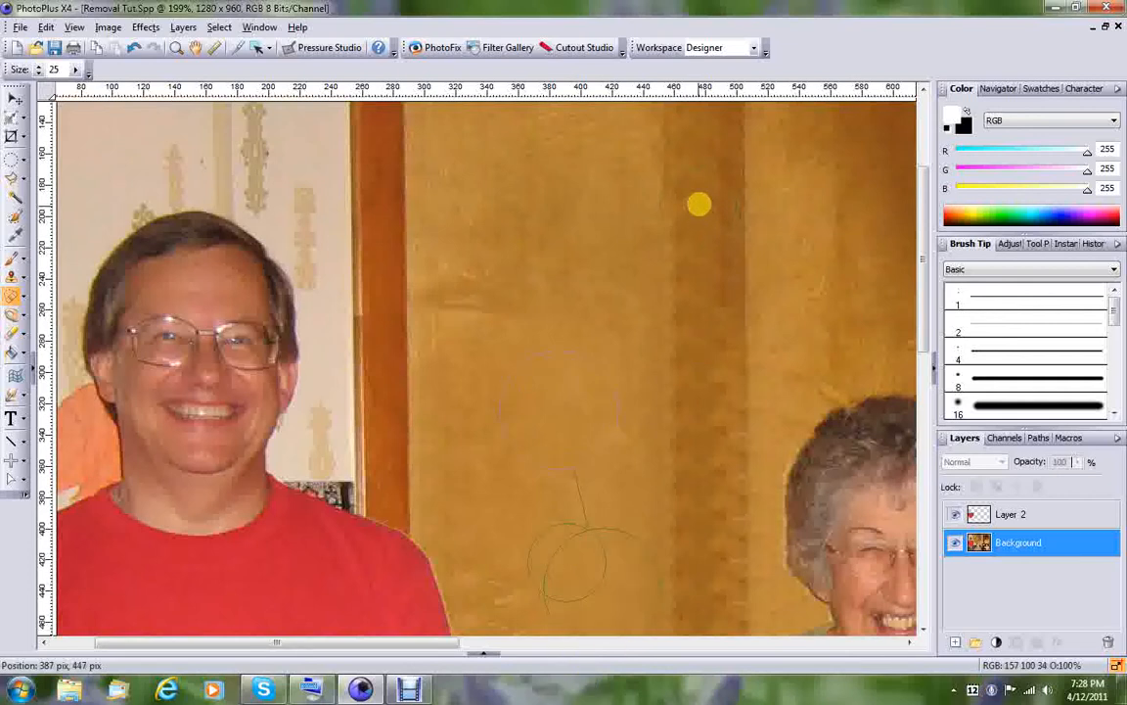
# - Repair the repeated clone marks along the dark vertical strip of the paneling with the blemish remover, sampling cleaner areas of the same strip
pyautogui.click(705, 176)
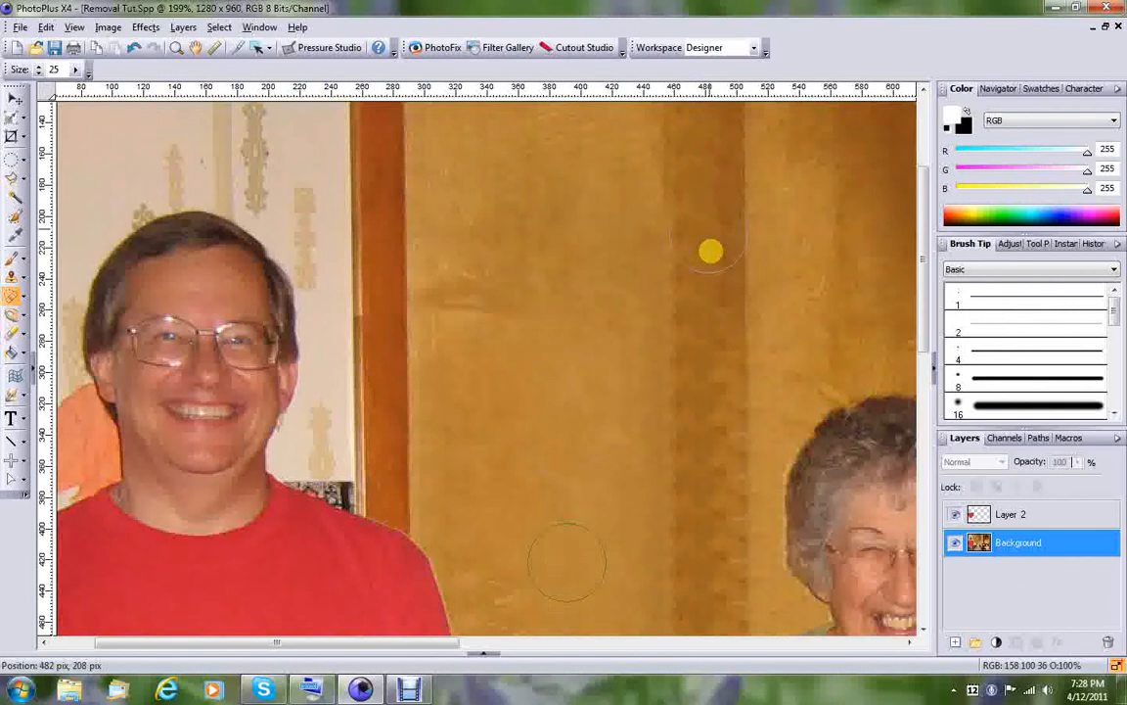
pyautogui.click(710, 394)
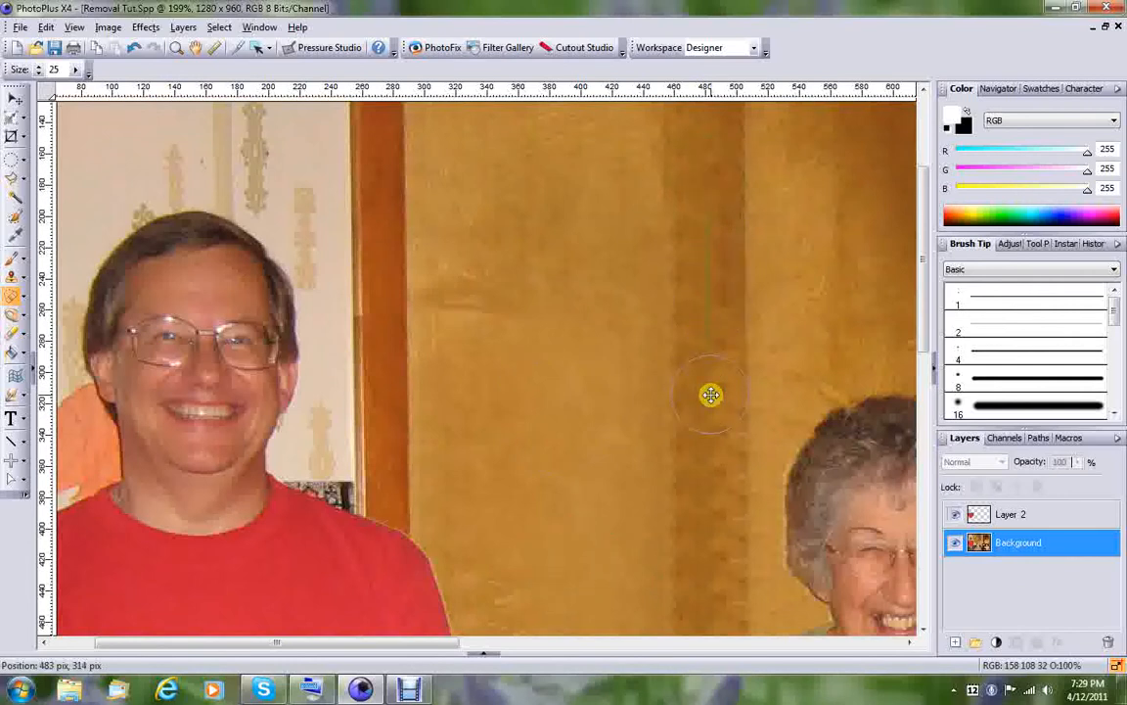
pyautogui.click(708, 487)
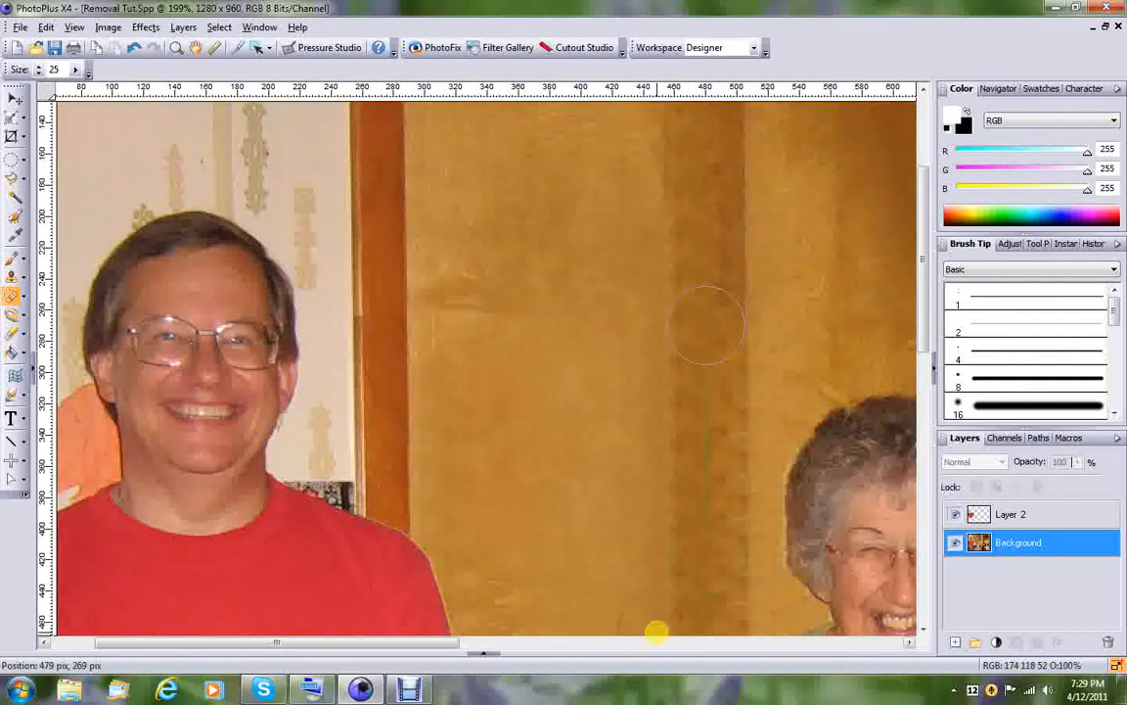
pyautogui.moveTo(707, 480); pyautogui.dragTo(708, 143)
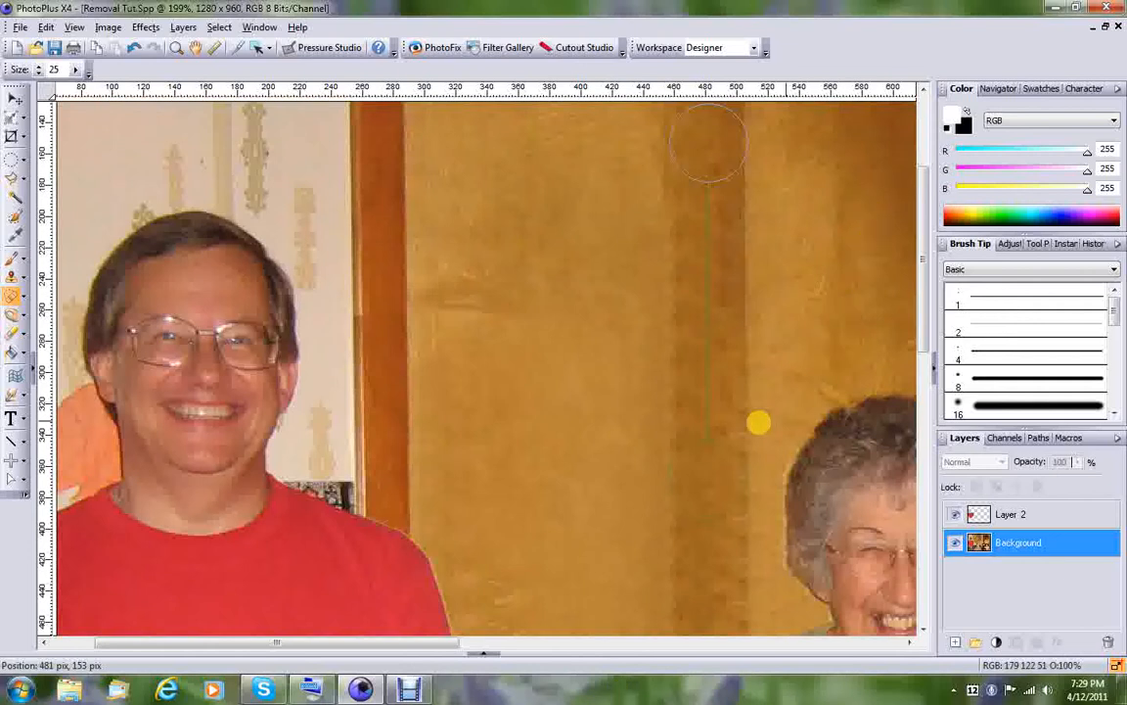
pyautogui.click(685, 362)
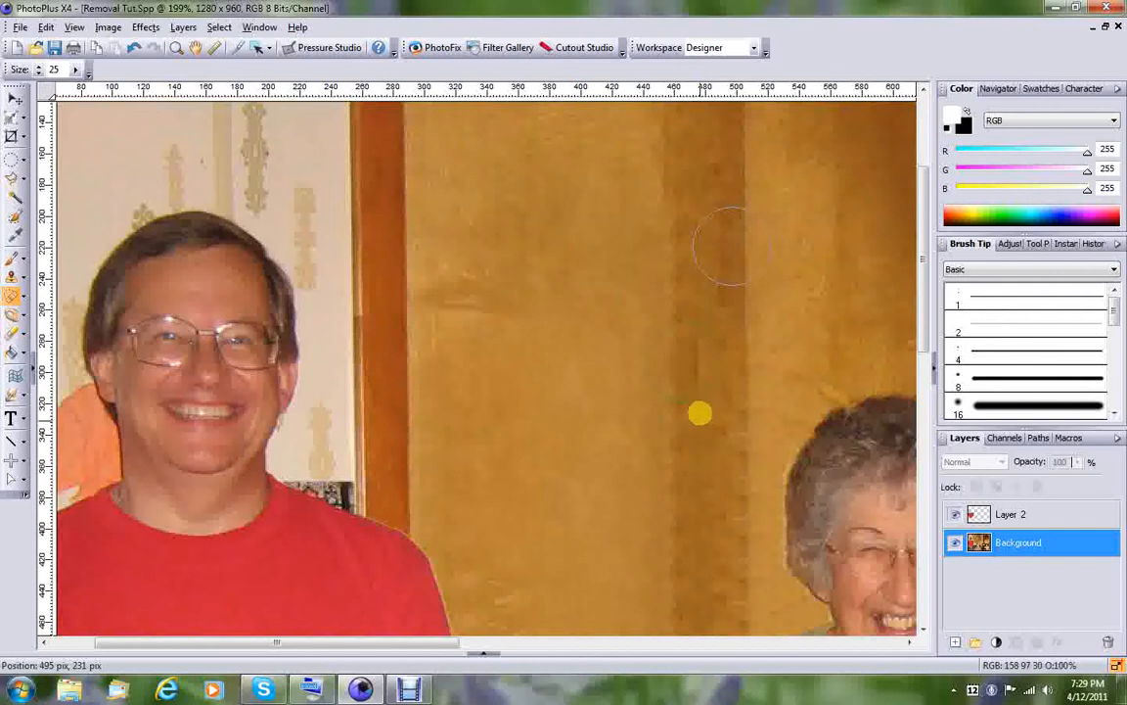
pyautogui.click(690, 365)
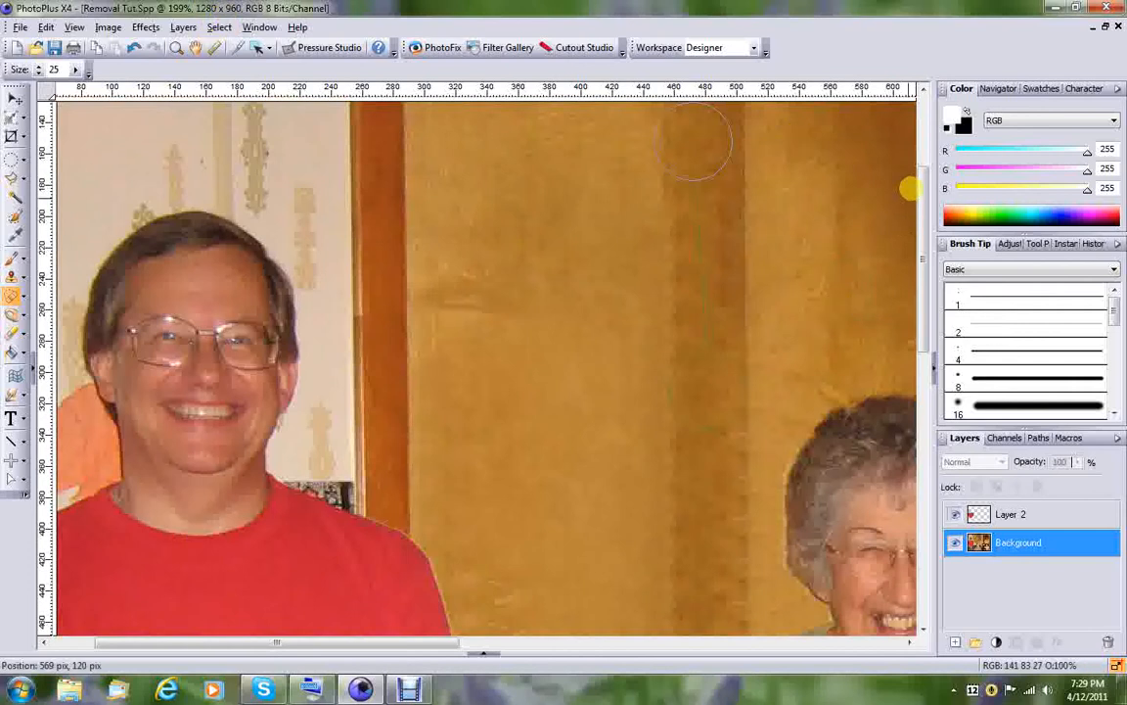
# - Repair the clone marks beside the red-shirted man's shoulder and above the cream couch with enlarged blemish-remover circles, then switch to the Move tool
pyautogui.moveTo(919, 174); pyautogui.dragTo(933, 256)
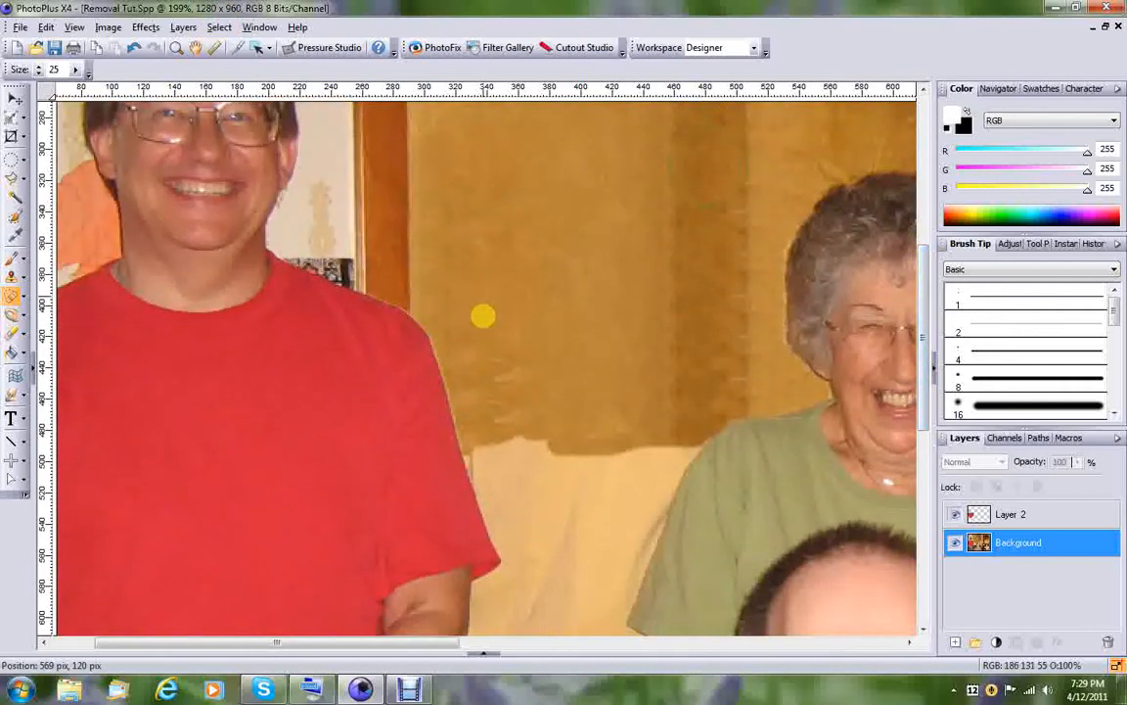
pyautogui.keyDown('shift'); pyautogui.click(498, 368); pyautogui.keyUp('shift')
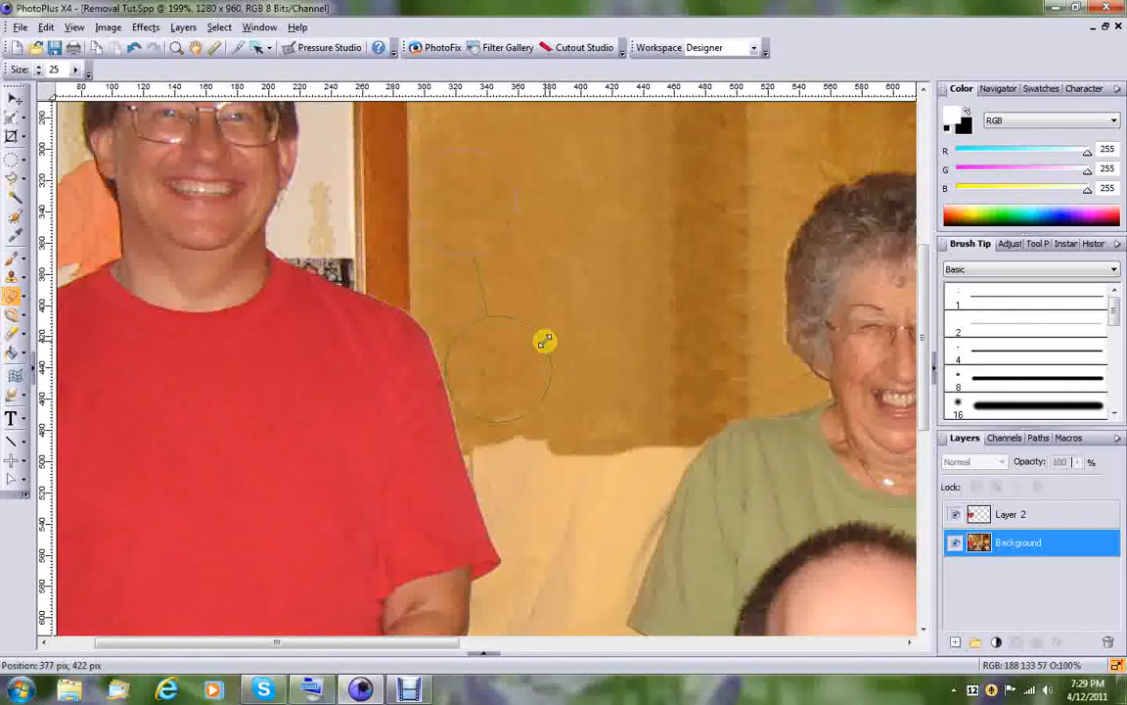
pyautogui.click(607, 401)
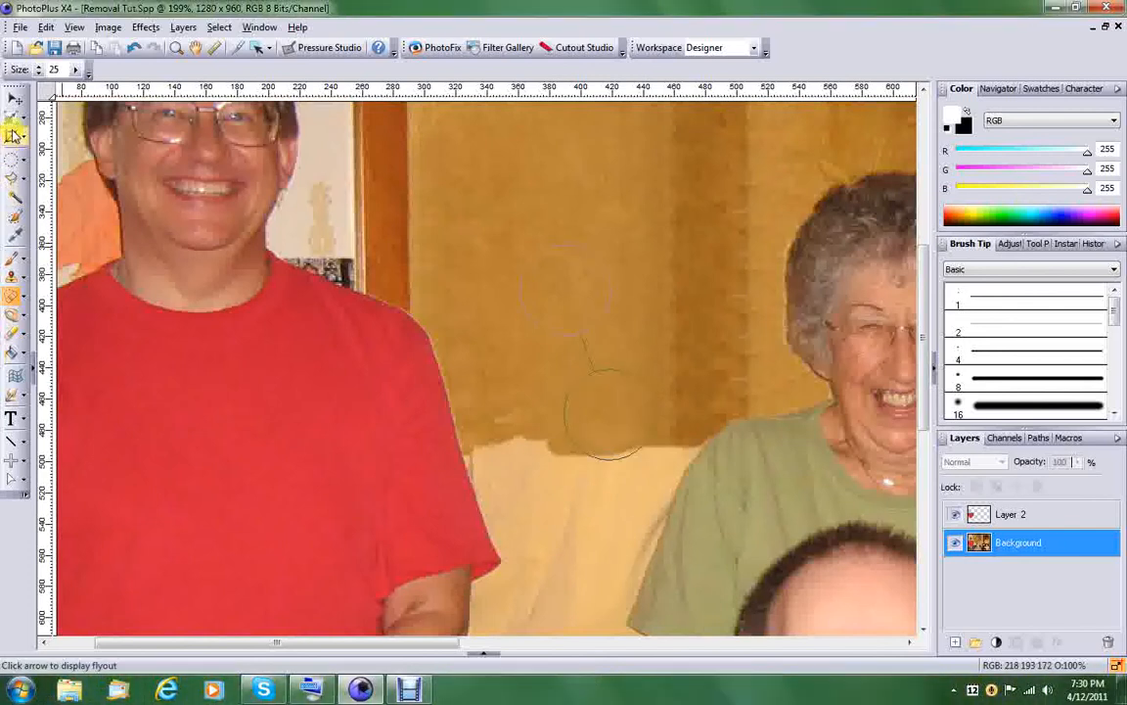
pyautogui.click(14, 99)
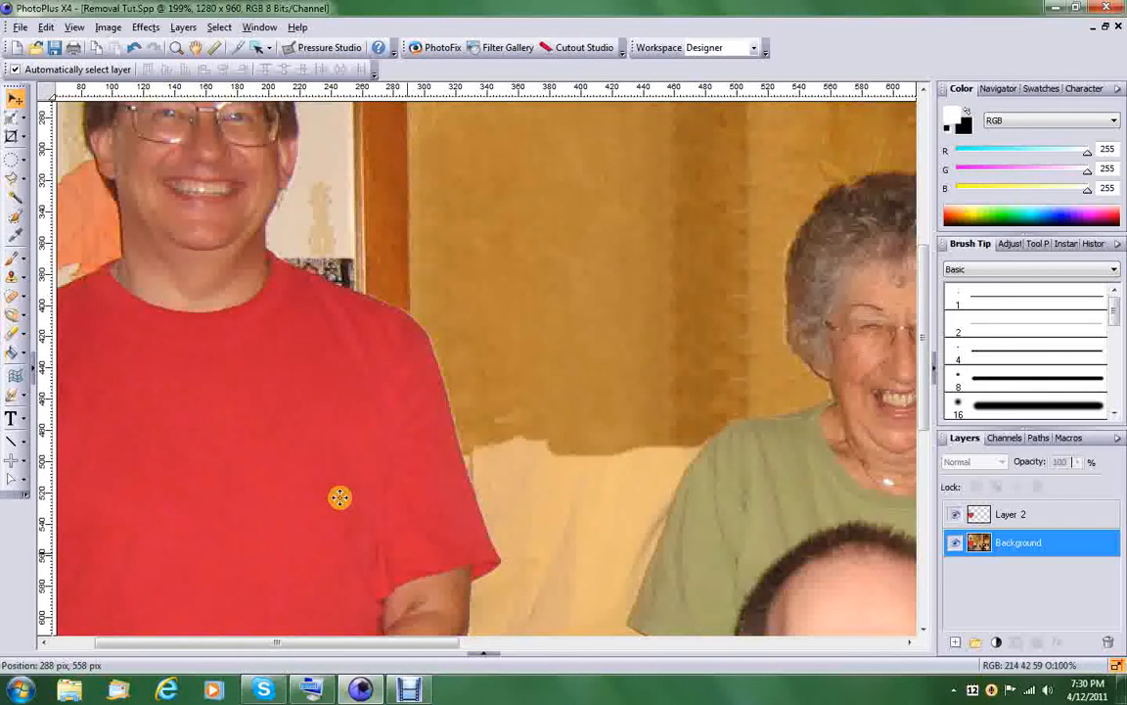
pyautogui.click(411, 690)
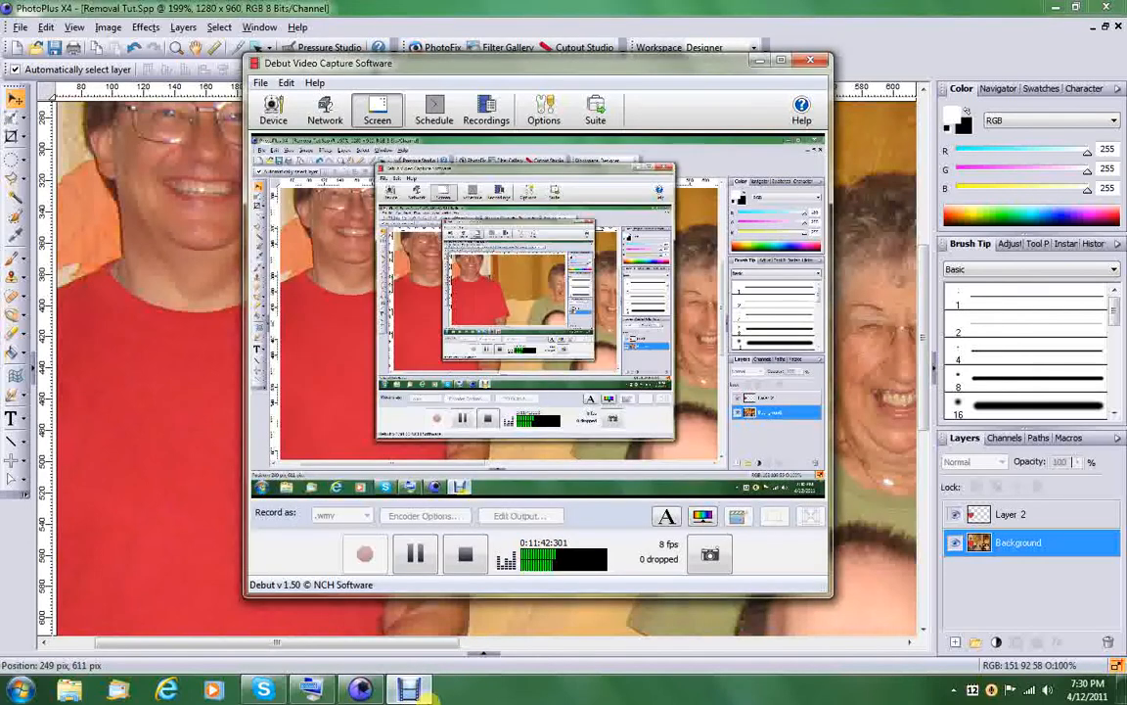